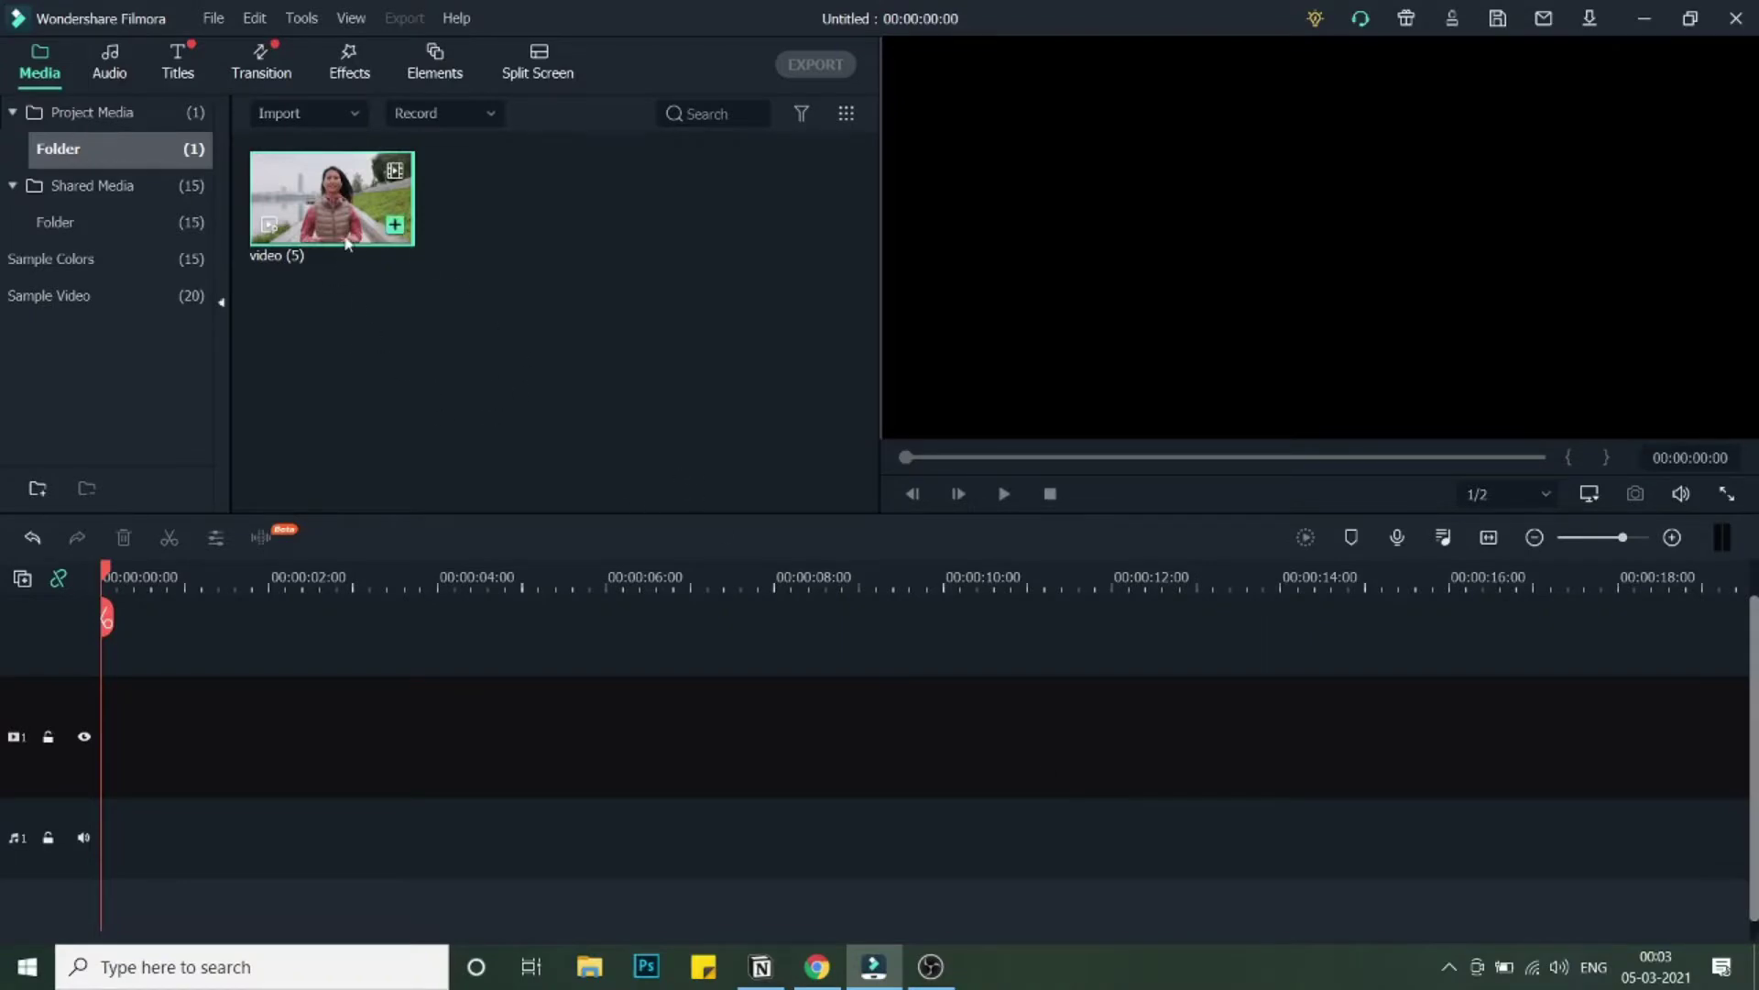
# Add the jogging clip to the video track, keeping the 1920x1080 25fps project settings
pyautogui.moveTo(347, 240); pyautogui.dragTo(108, 716)
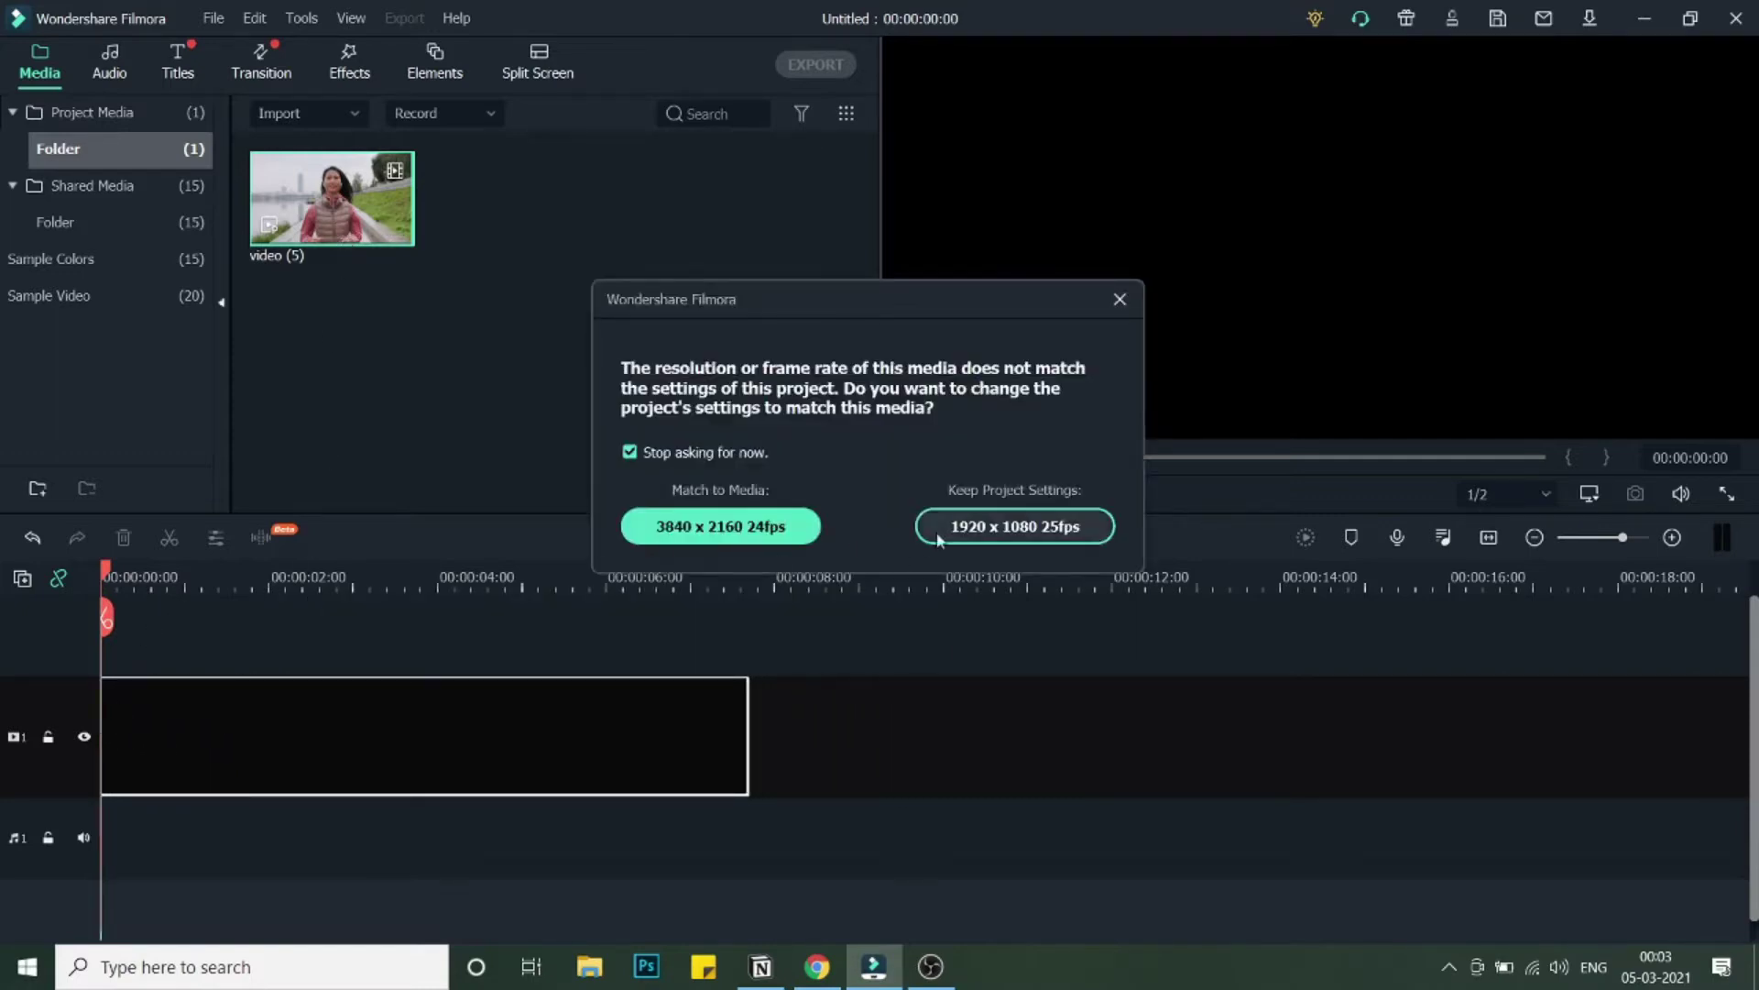
pyautogui.click(1014, 534)
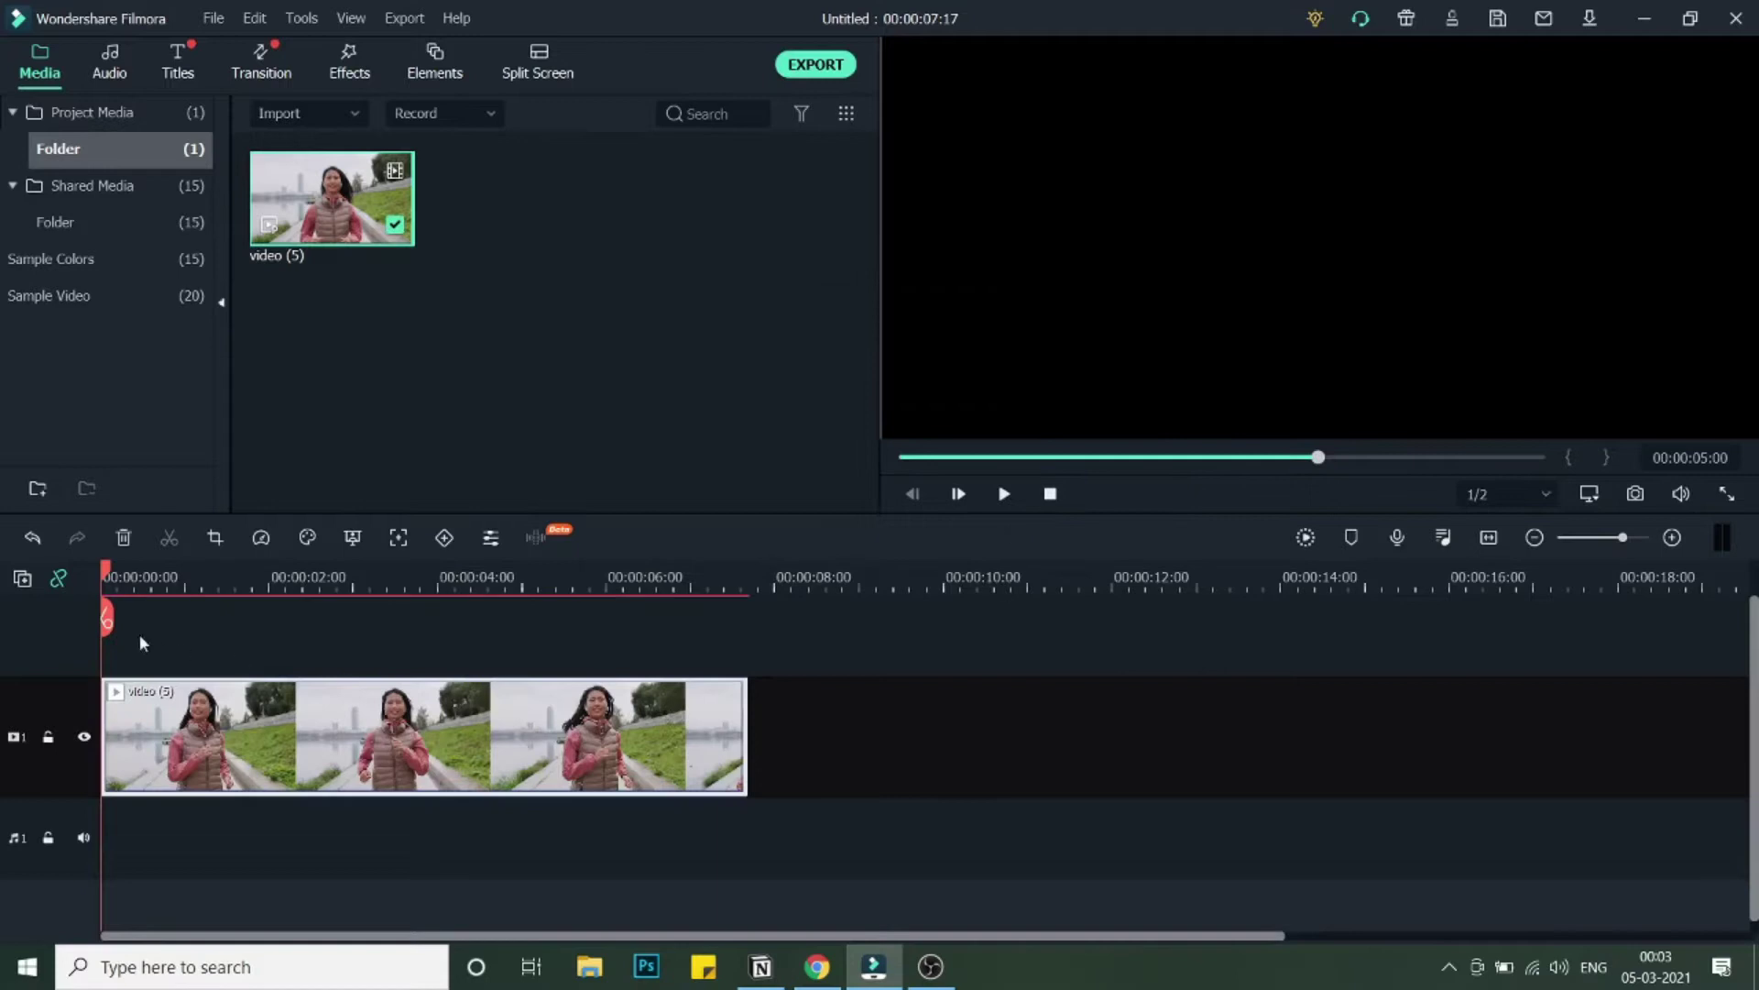
pyautogui.moveTo(112, 576); pyautogui.dragTo(217, 585)
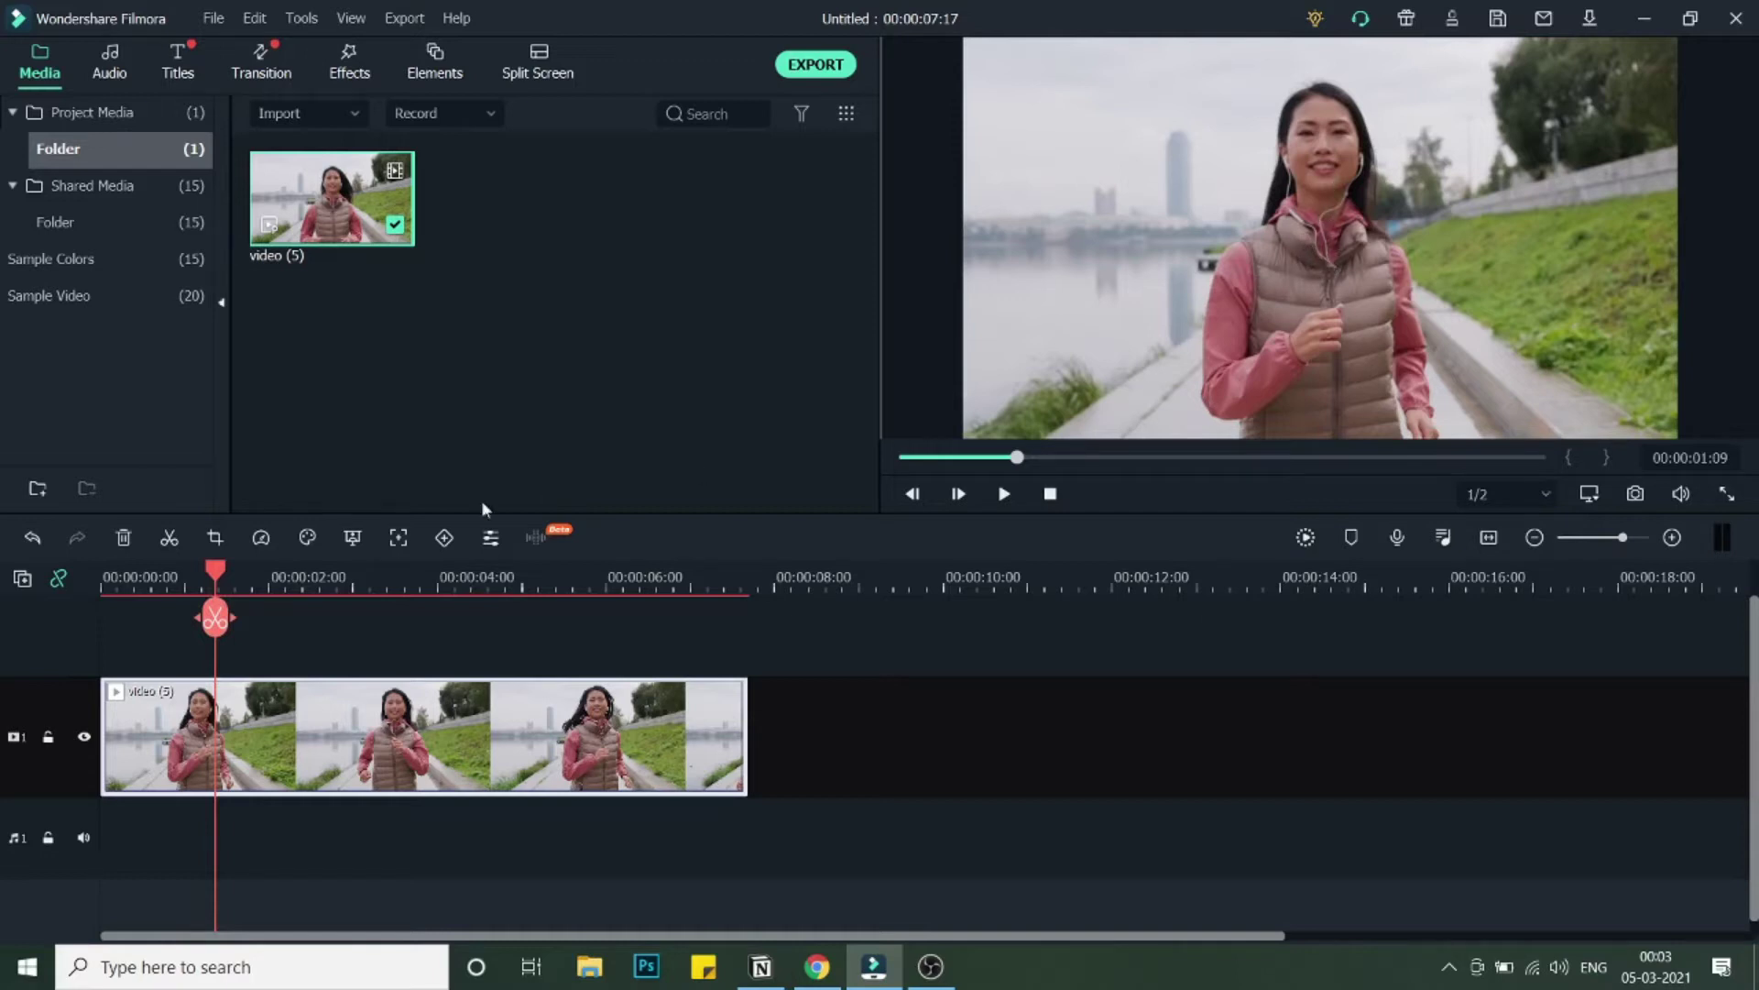
# Split the clip at 00:00:05:00 and delete the trailing part
pyautogui.moveTo(214, 580)
pyautogui.mouseDown()
pyautogui.moveTo(106, 583)
pyautogui.moveTo(272, 588)
pyautogui.moveTo(157, 605)
pyautogui.mouseUp()
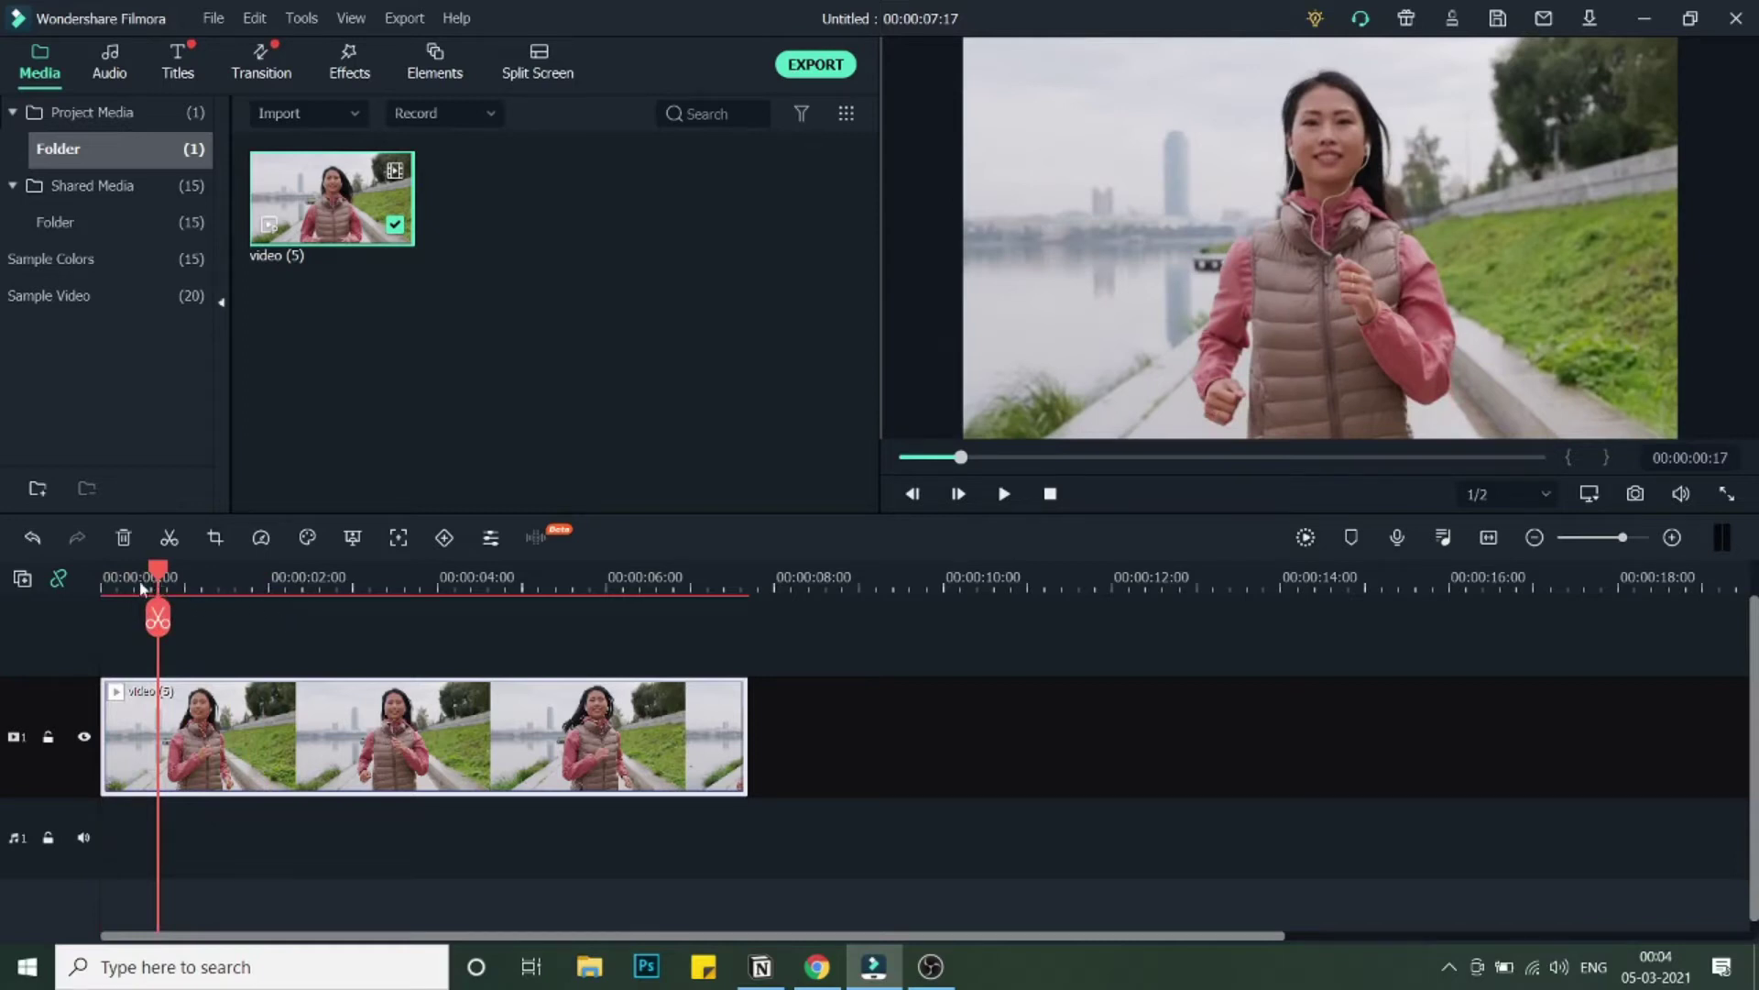
pyautogui.moveTo(104, 585)
pyautogui.mouseDown()
pyautogui.moveTo(545, 592)
pyautogui.moveTo(523, 591)
pyautogui.mouseUp()
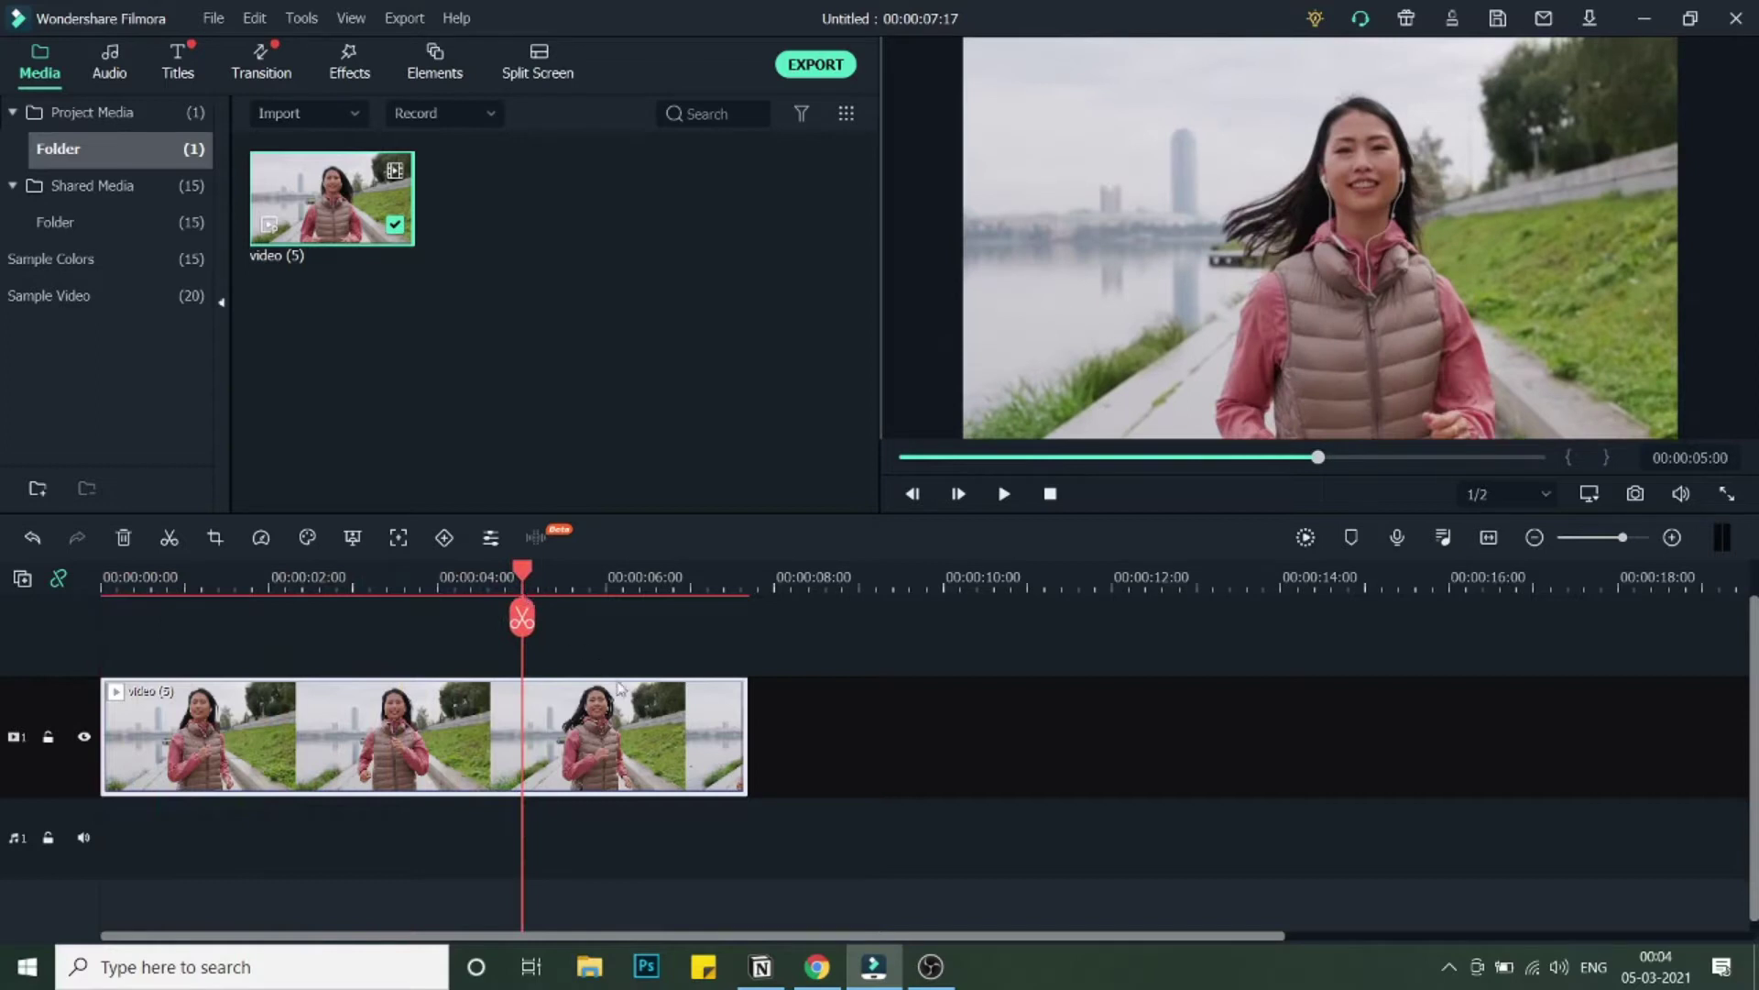
pyautogui.hotkey('ctrl', 'b')
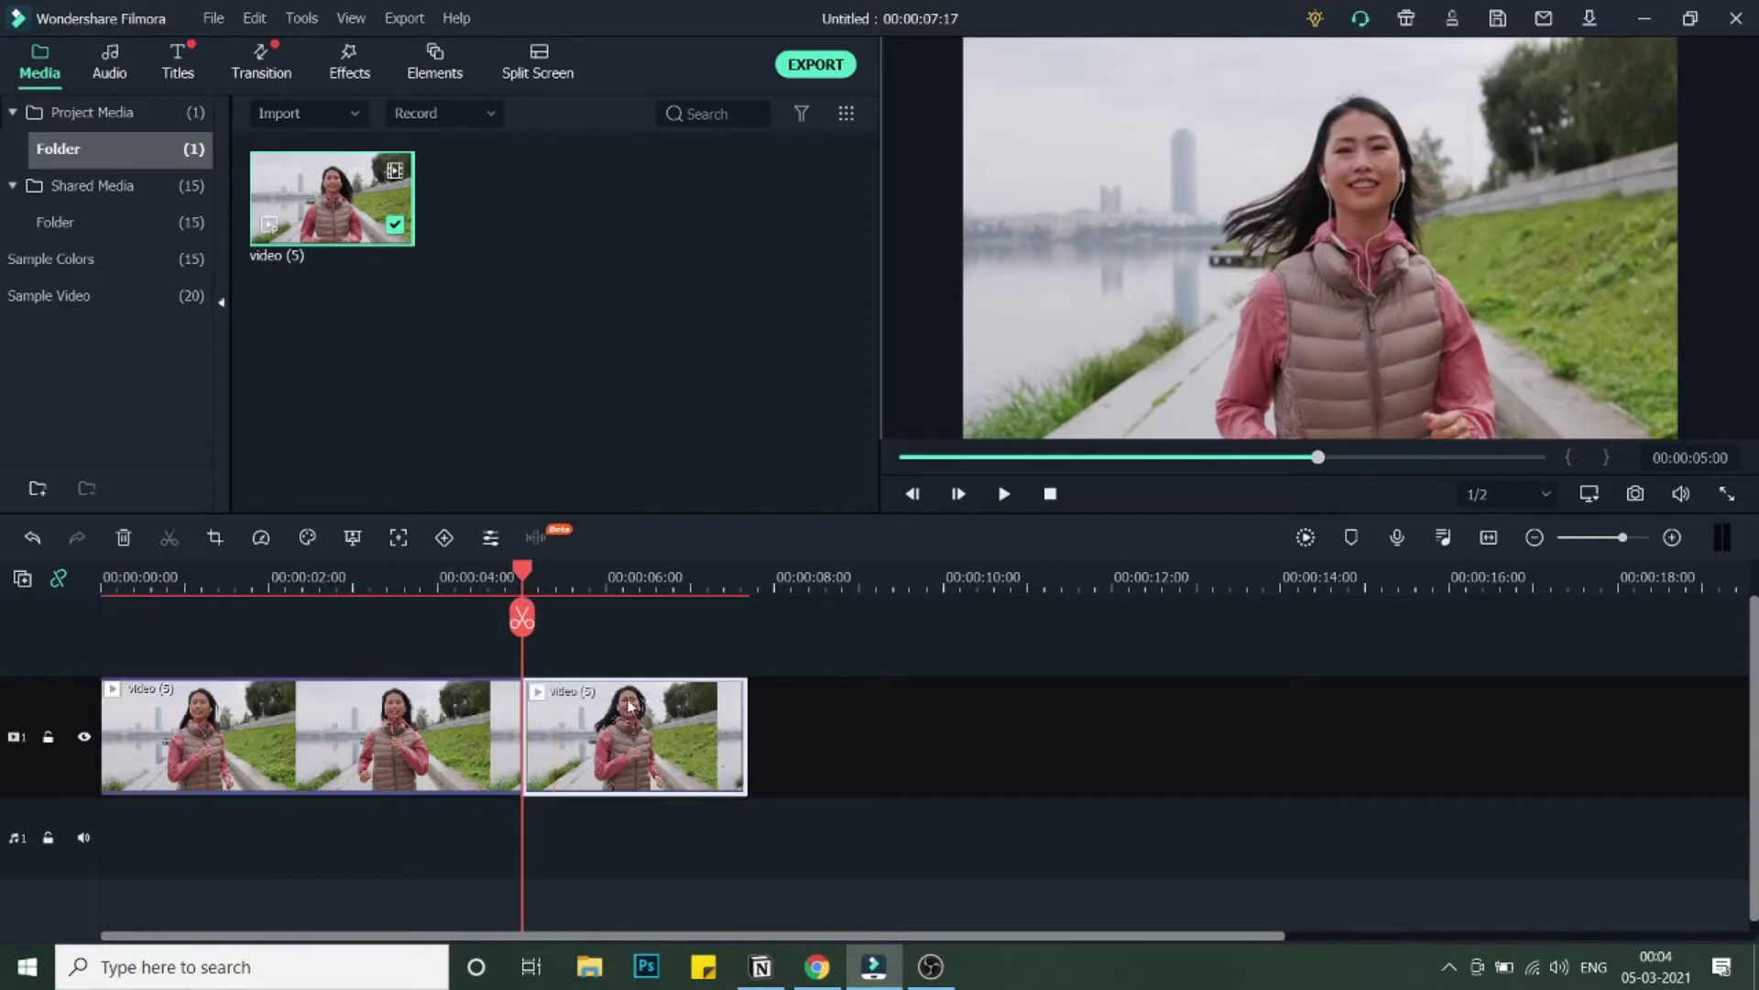
pyautogui.press('Delete')
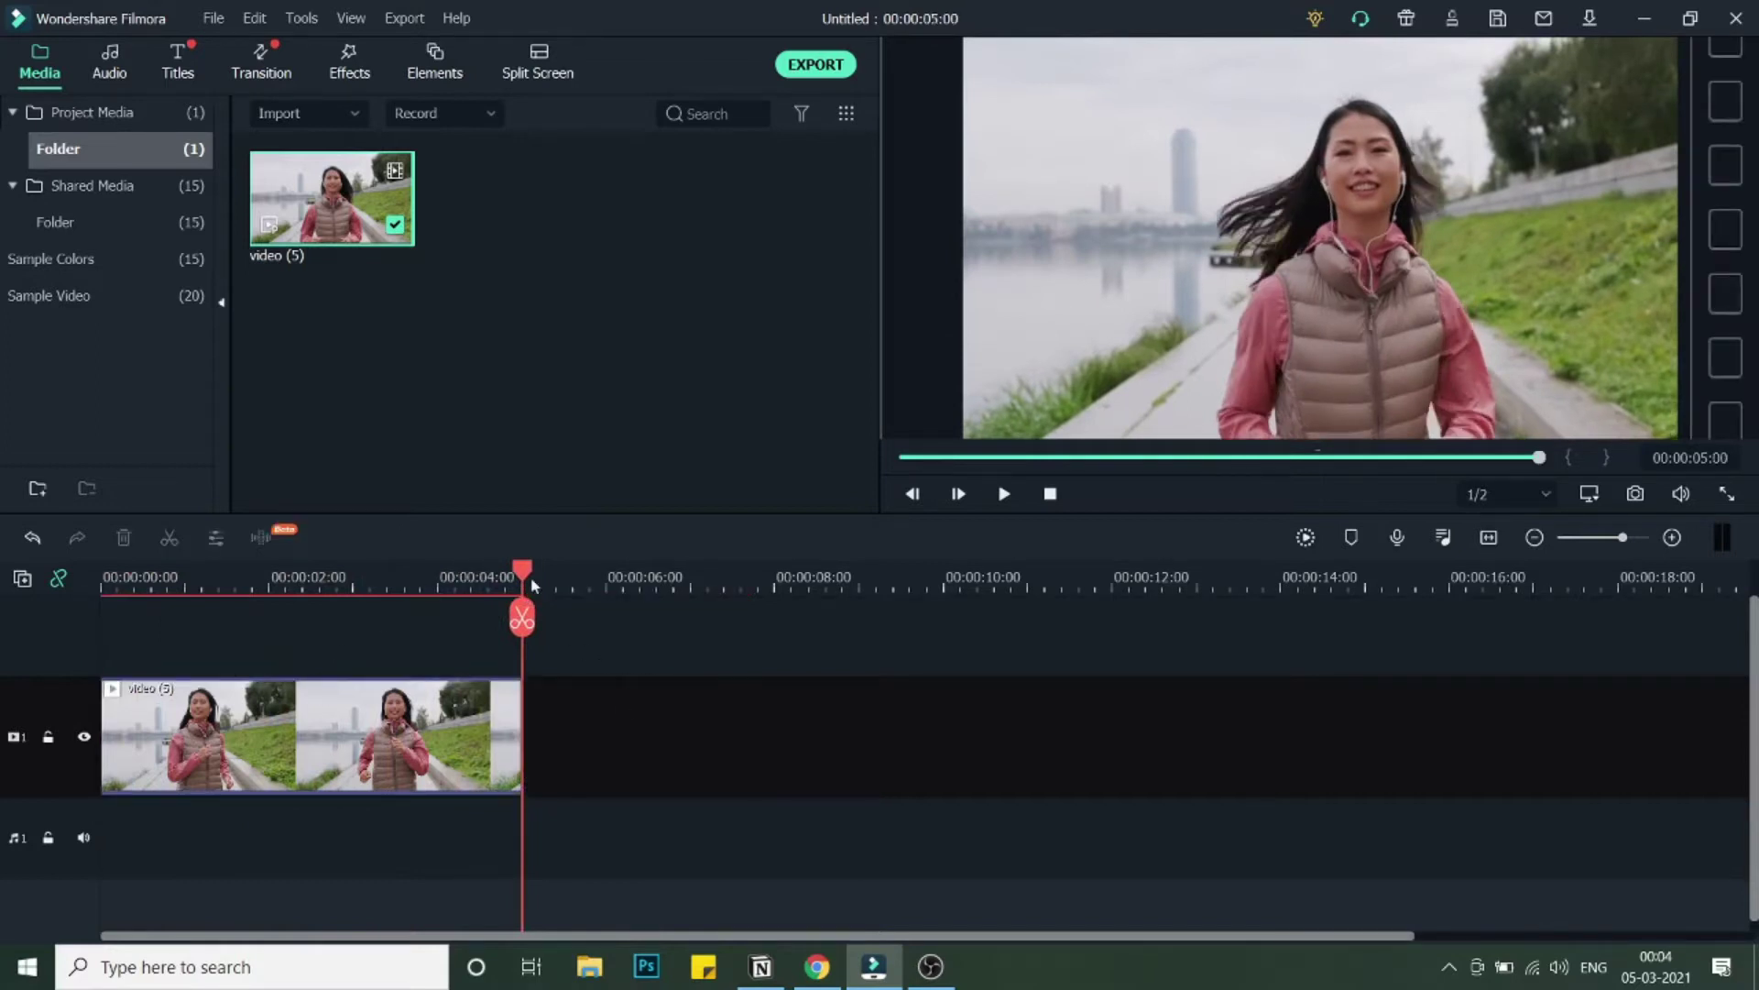
pyautogui.moveTo(522, 578)
pyautogui.mouseDown()
pyautogui.moveTo(109, 577)
pyautogui.moveTo(102, 626)
pyautogui.mouseUp()
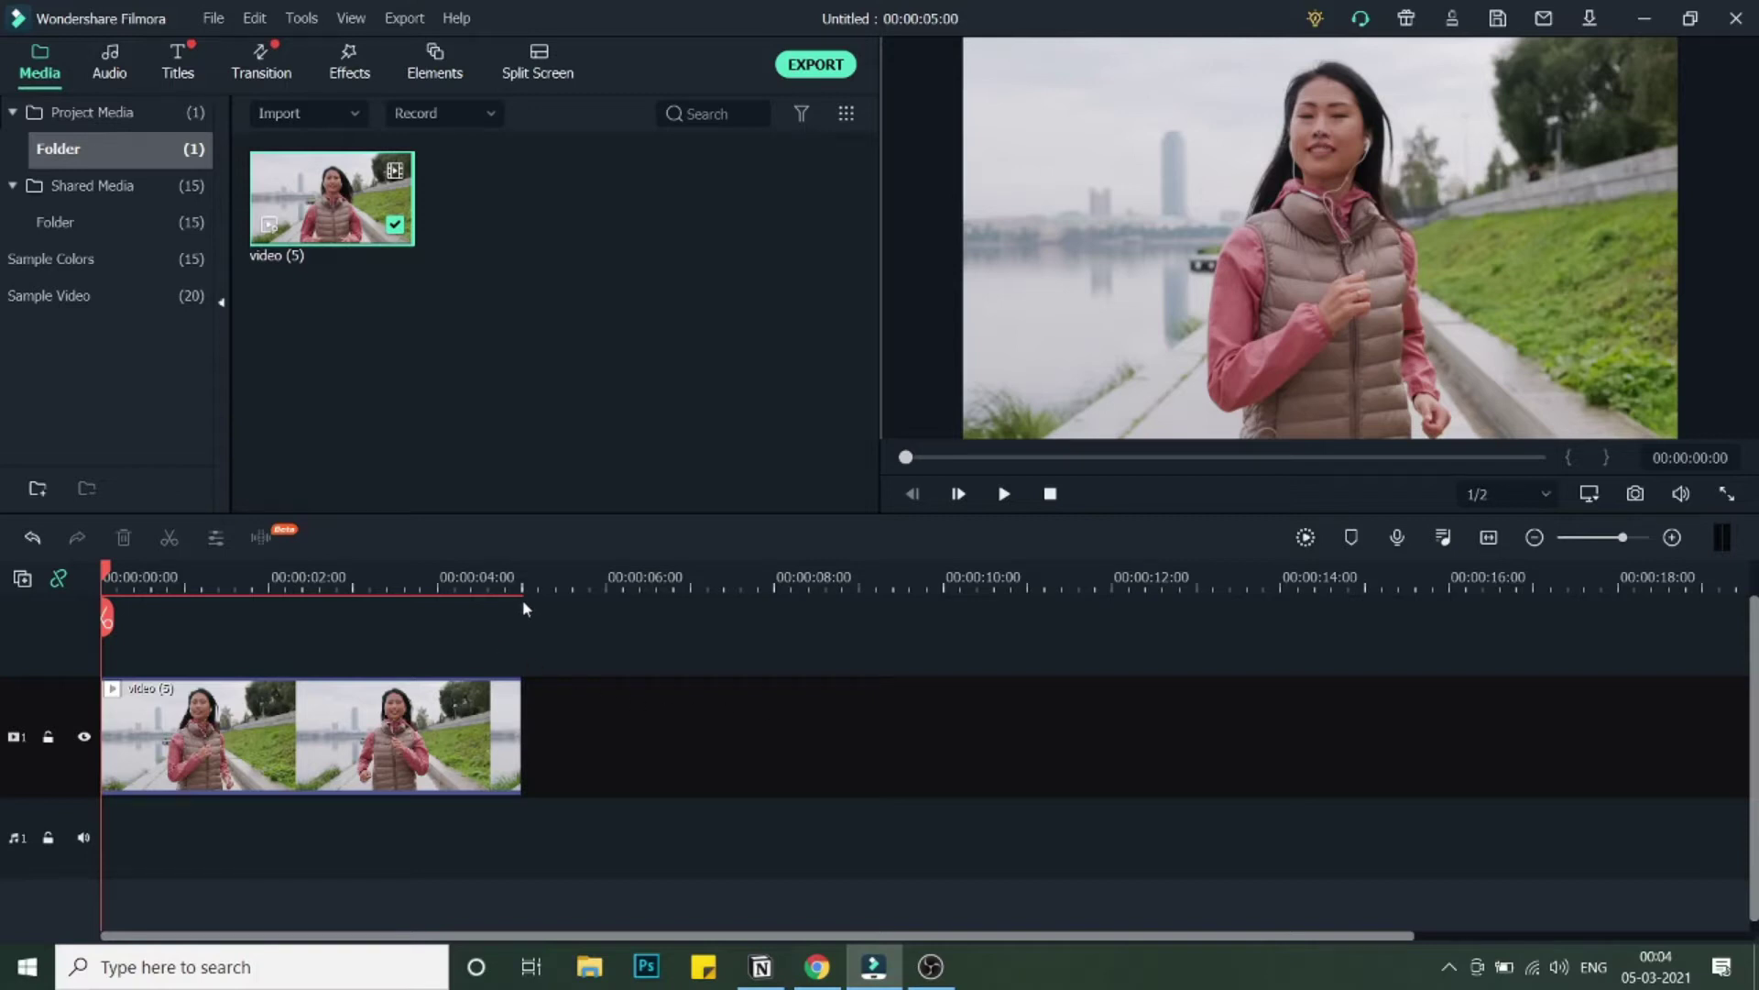
pyautogui.scroll(2, 522, 585)
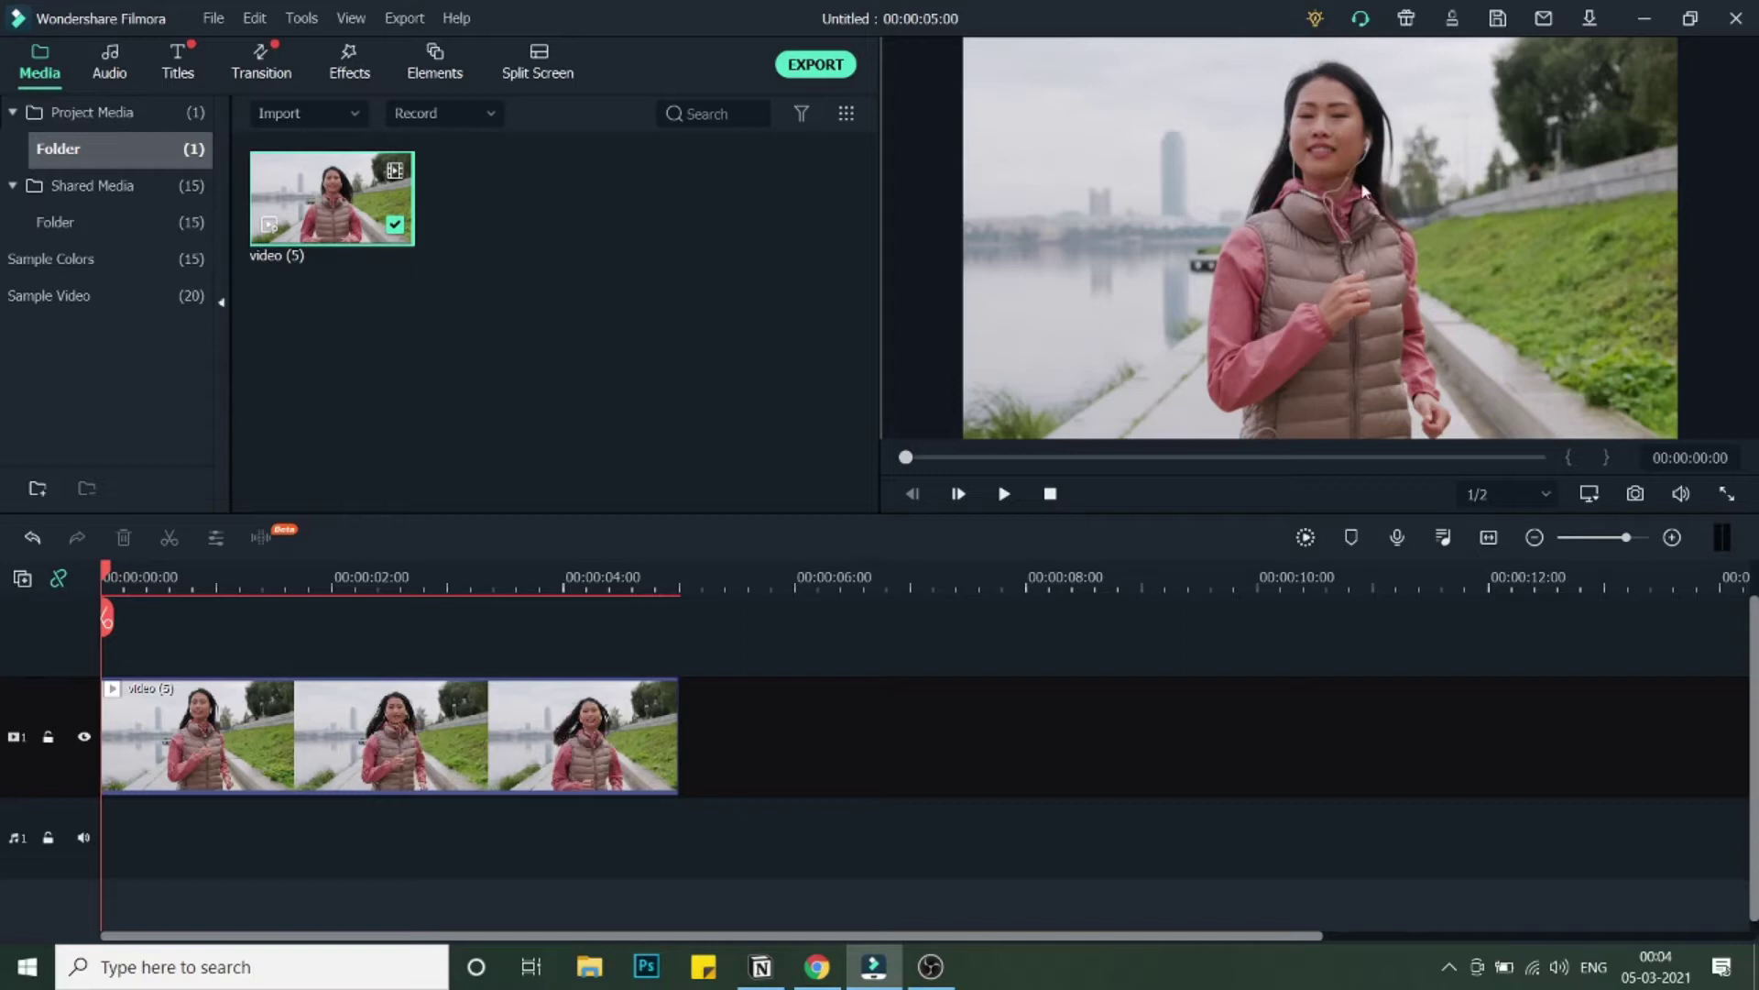
# Set the jogging clip's Transform scale to 120%
pyautogui.click(500, 727)
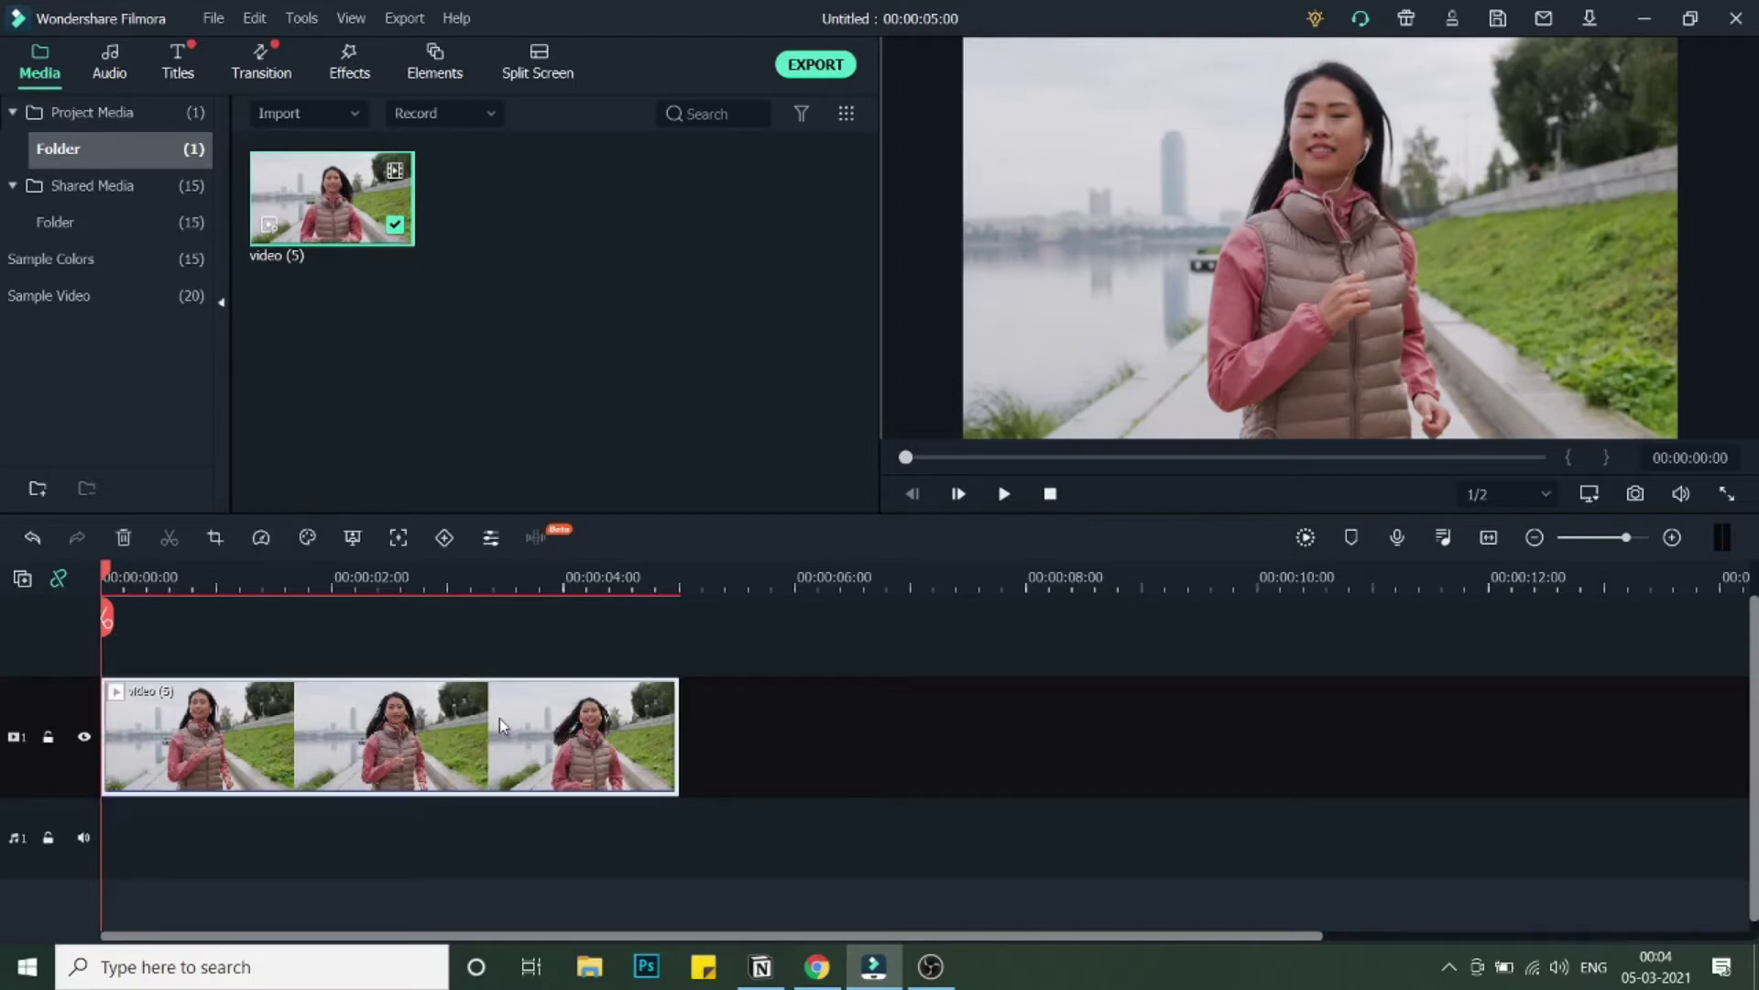
pyautogui.doubleClick(501, 726)
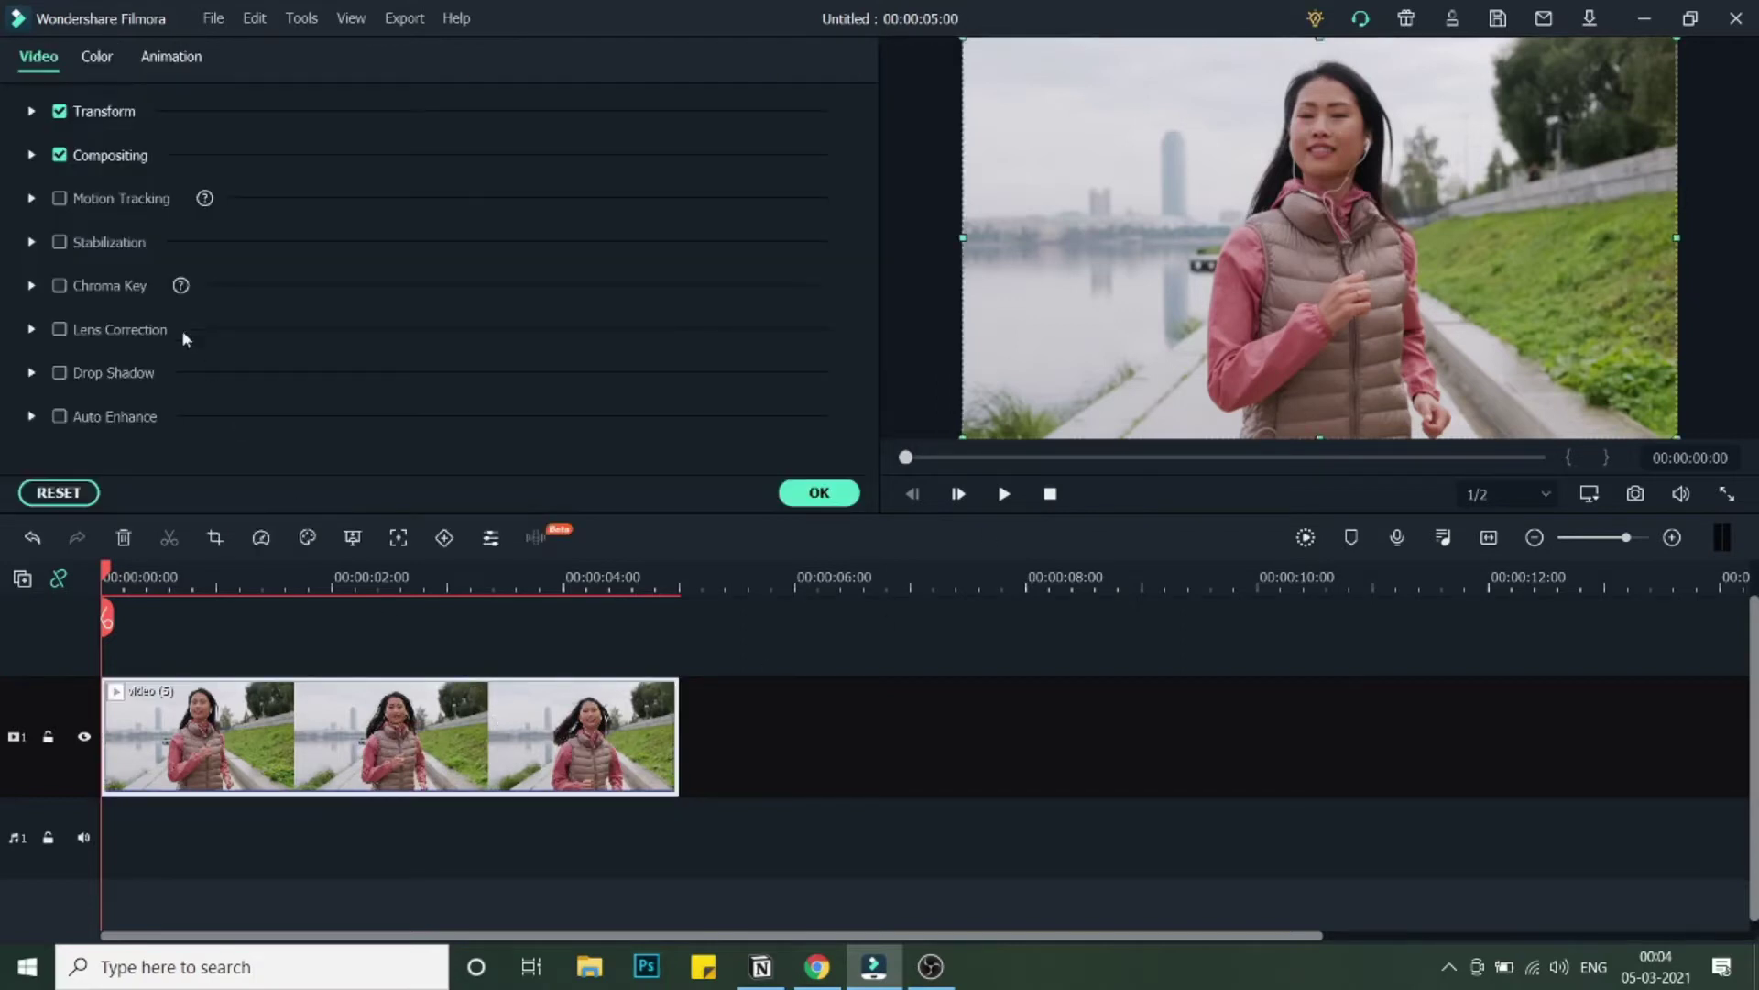
pyautogui.click(30, 113)
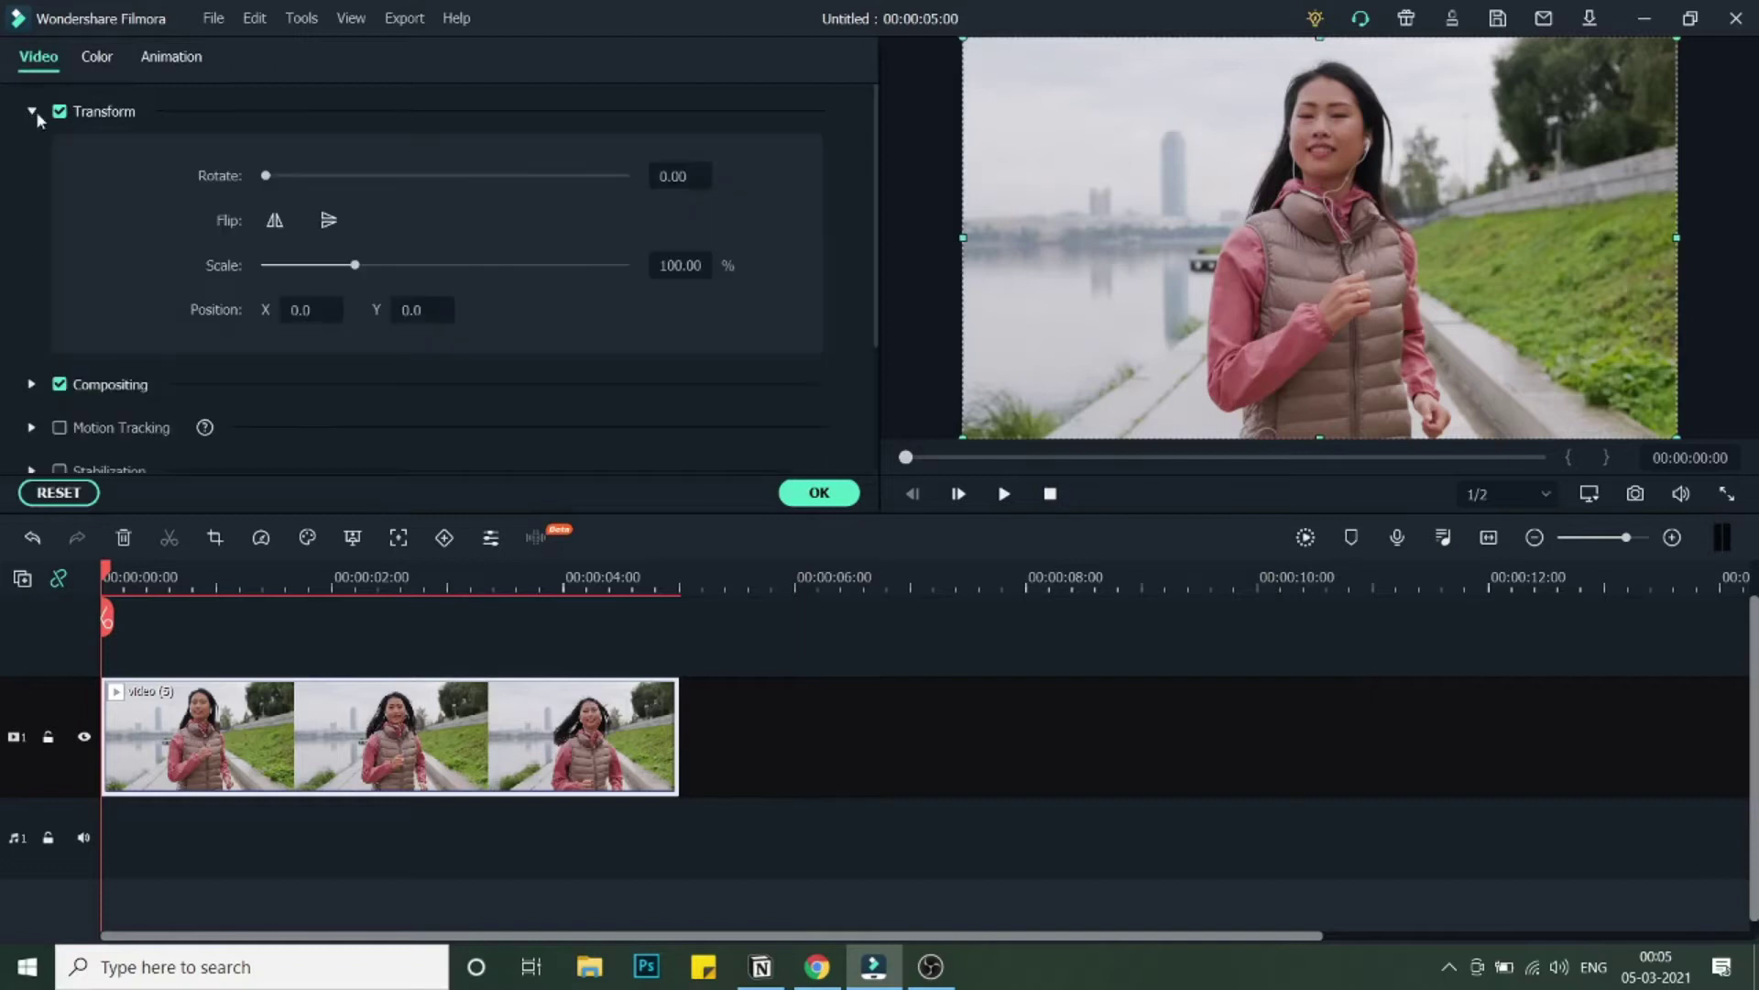
pyautogui.doubleClick(681, 266)
pyautogui.write('120')
pyautogui.press('Return')
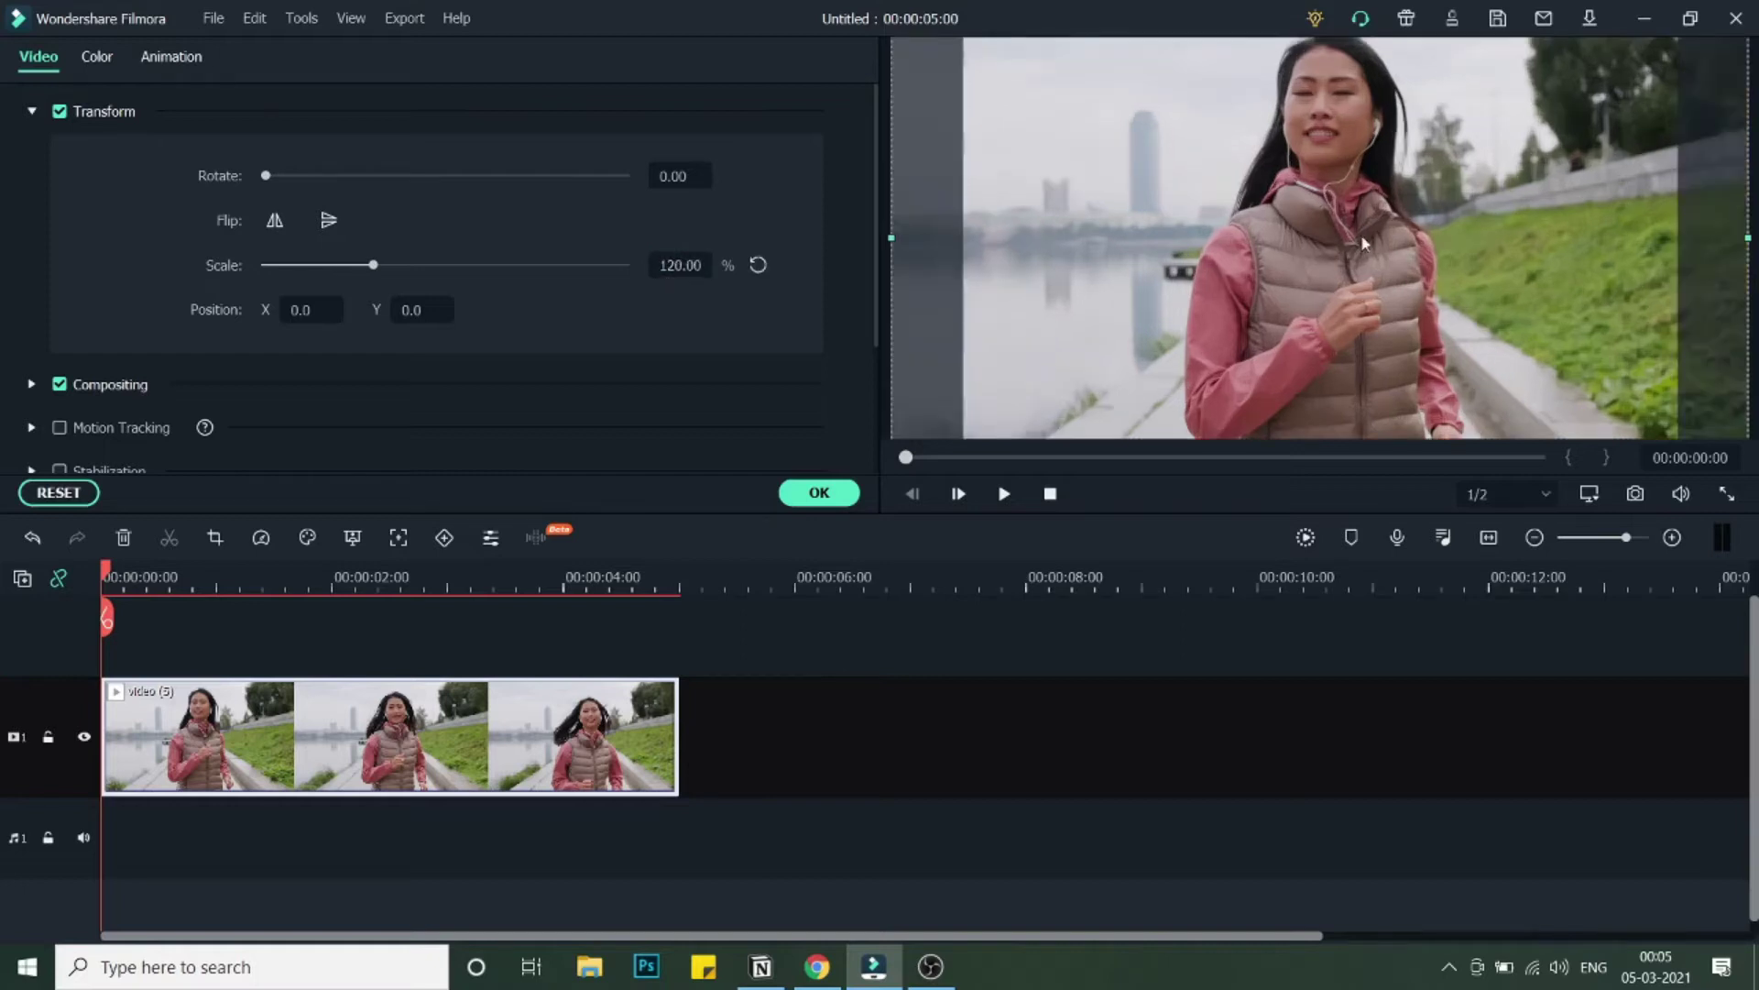
# Drag the enlarged video vertically in the preview to a Y position of -20
pyautogui.moveTo(1372, 216); pyautogui.dragTo(1380, 232)
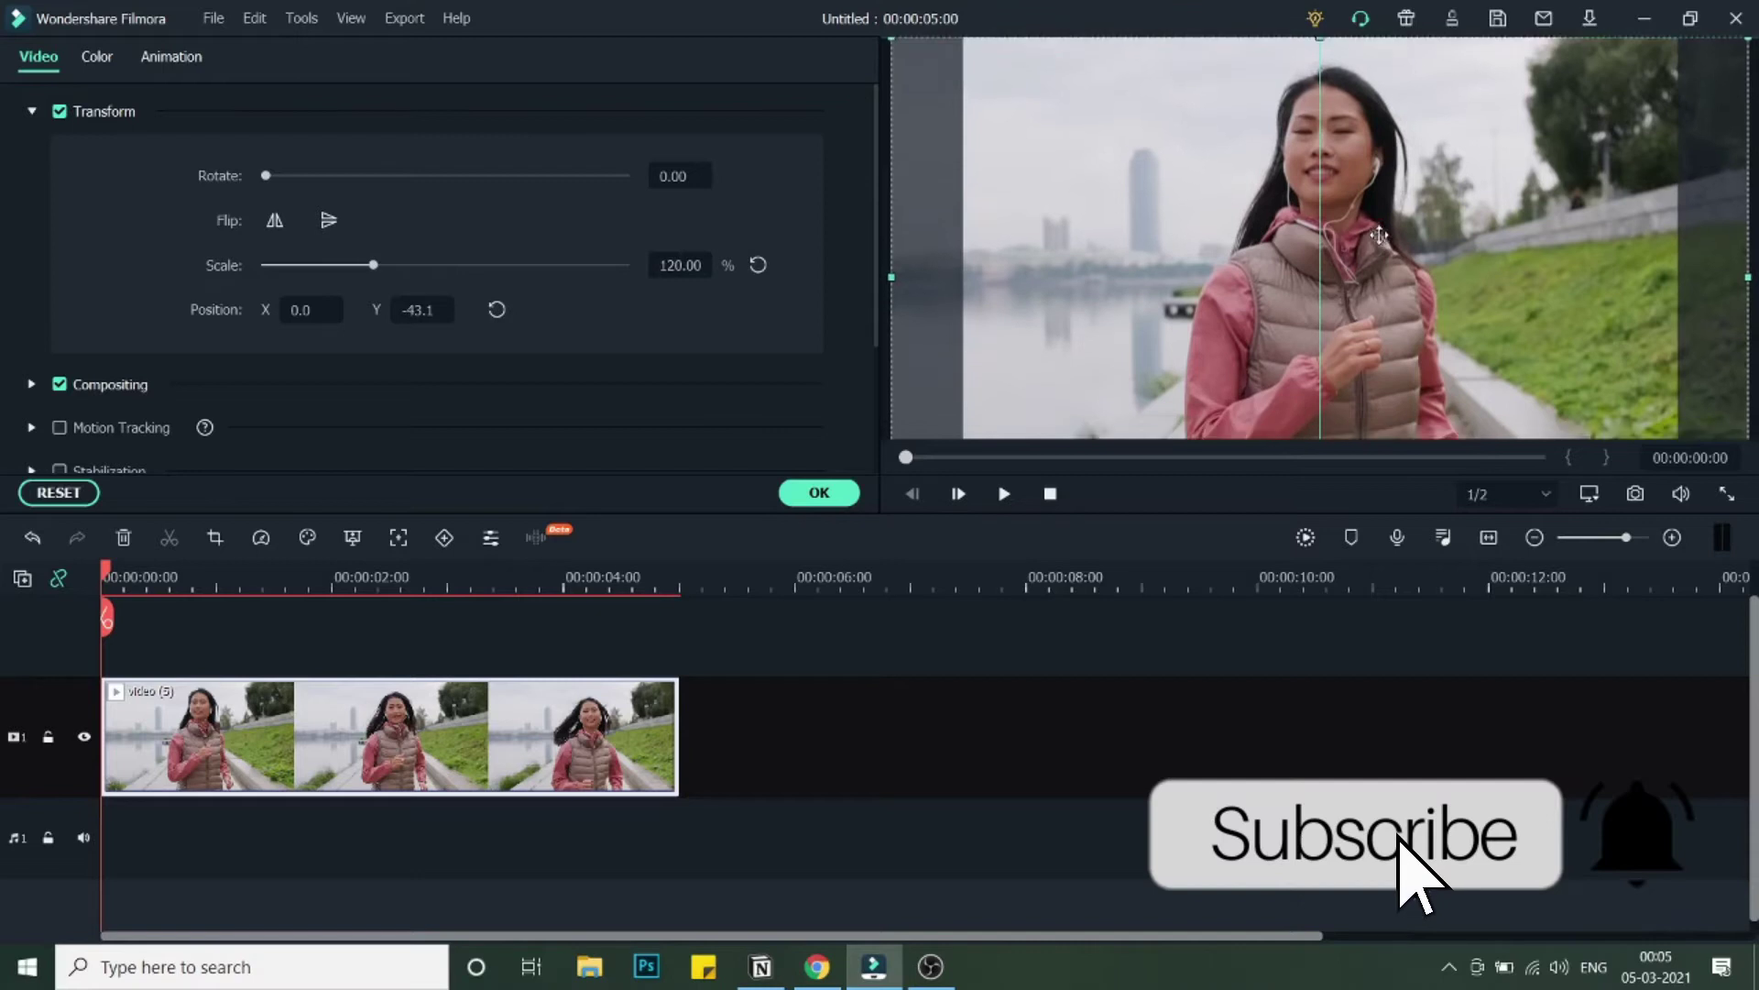
pyautogui.moveTo(1380, 219); pyautogui.dragTo(1380, 232)
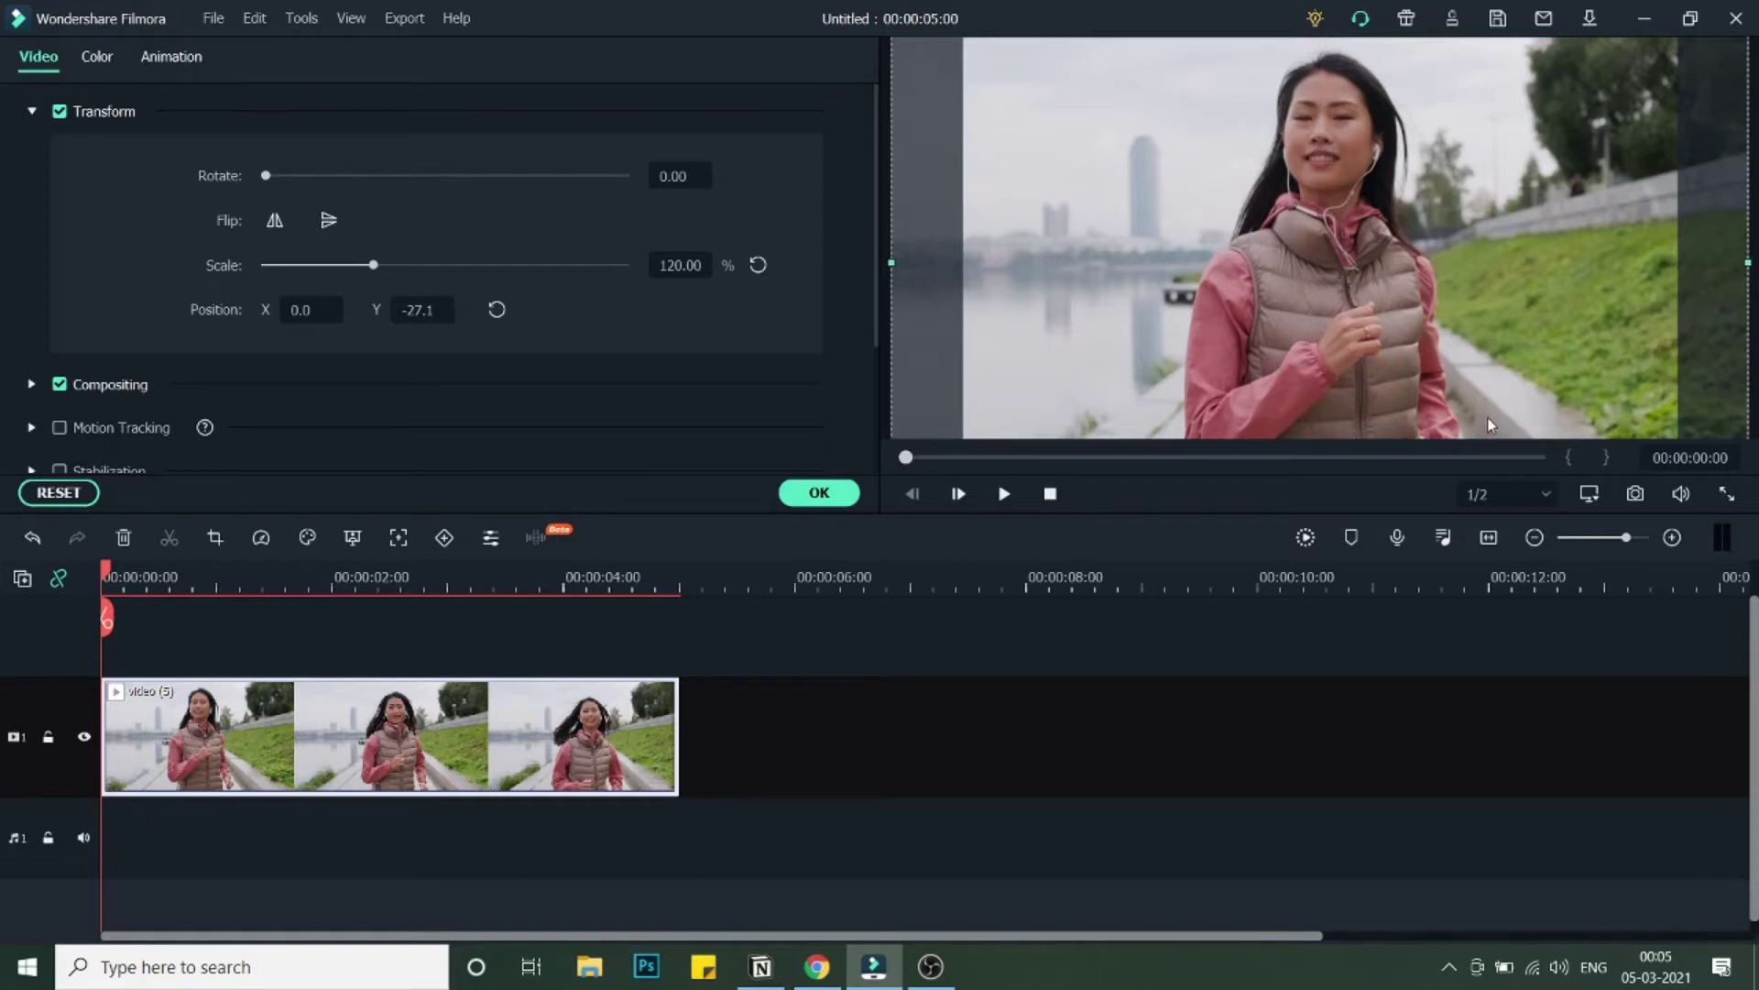
pyautogui.moveTo(1448, 261); pyautogui.dragTo(1440, 208)
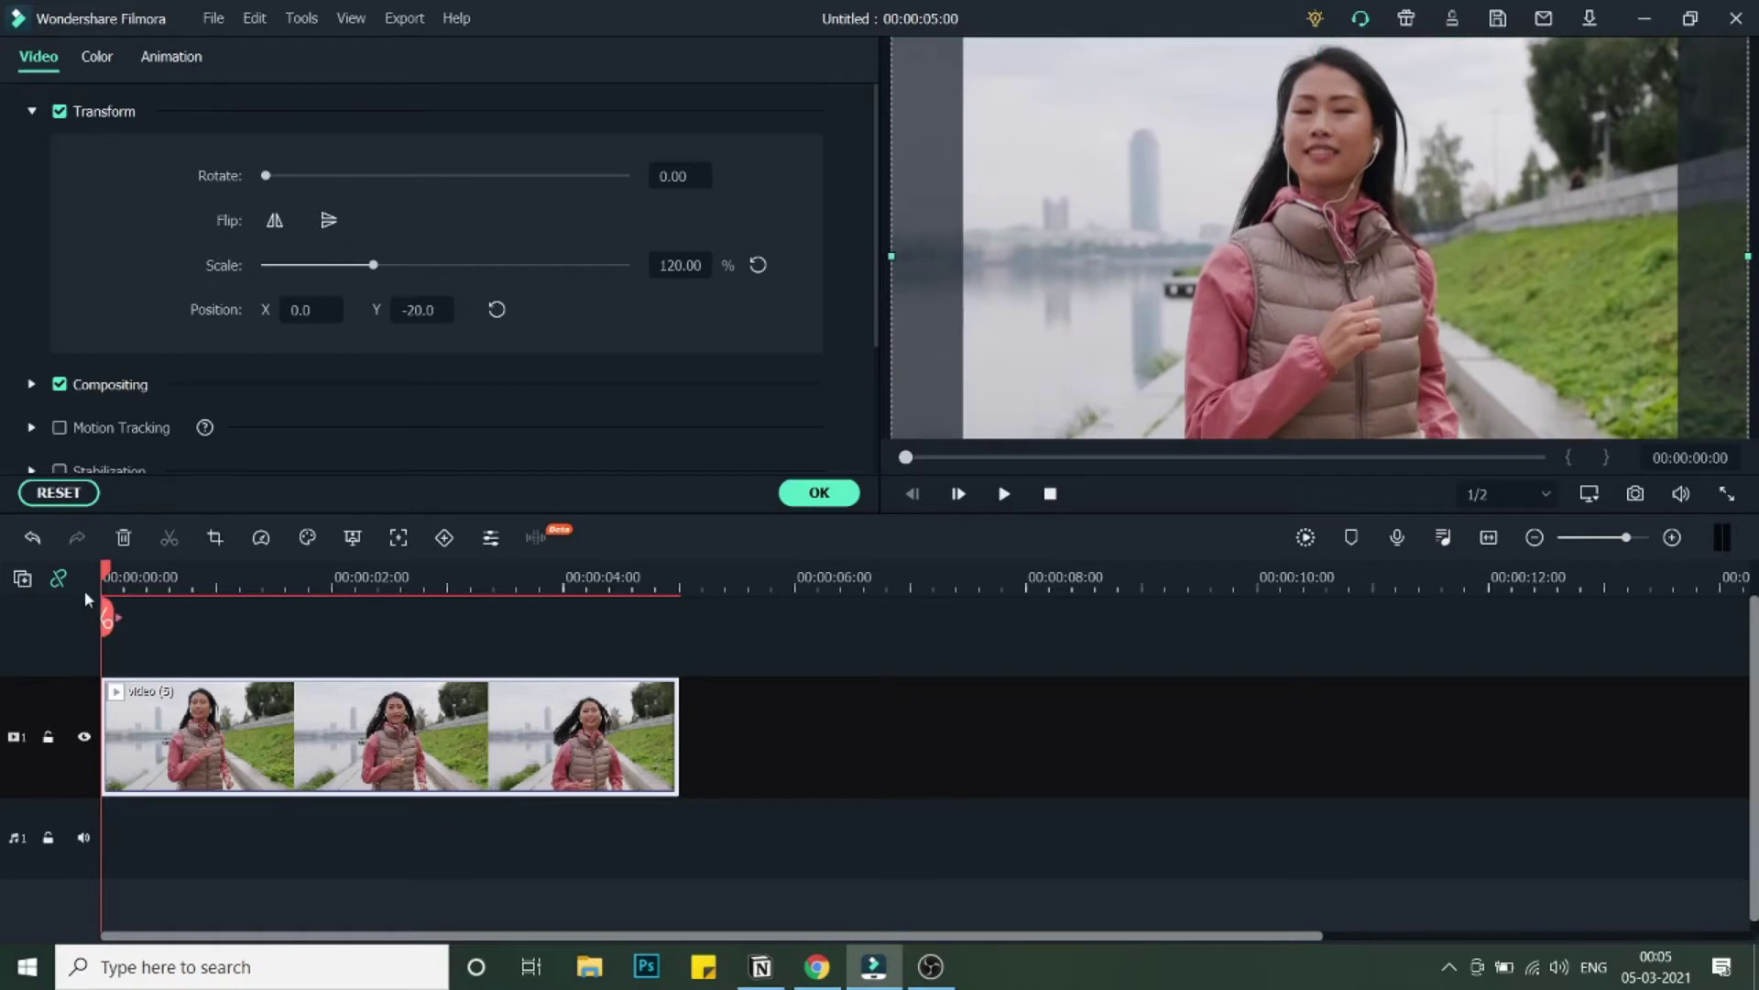
pyautogui.moveTo(106, 578); pyautogui.dragTo(139, 585)
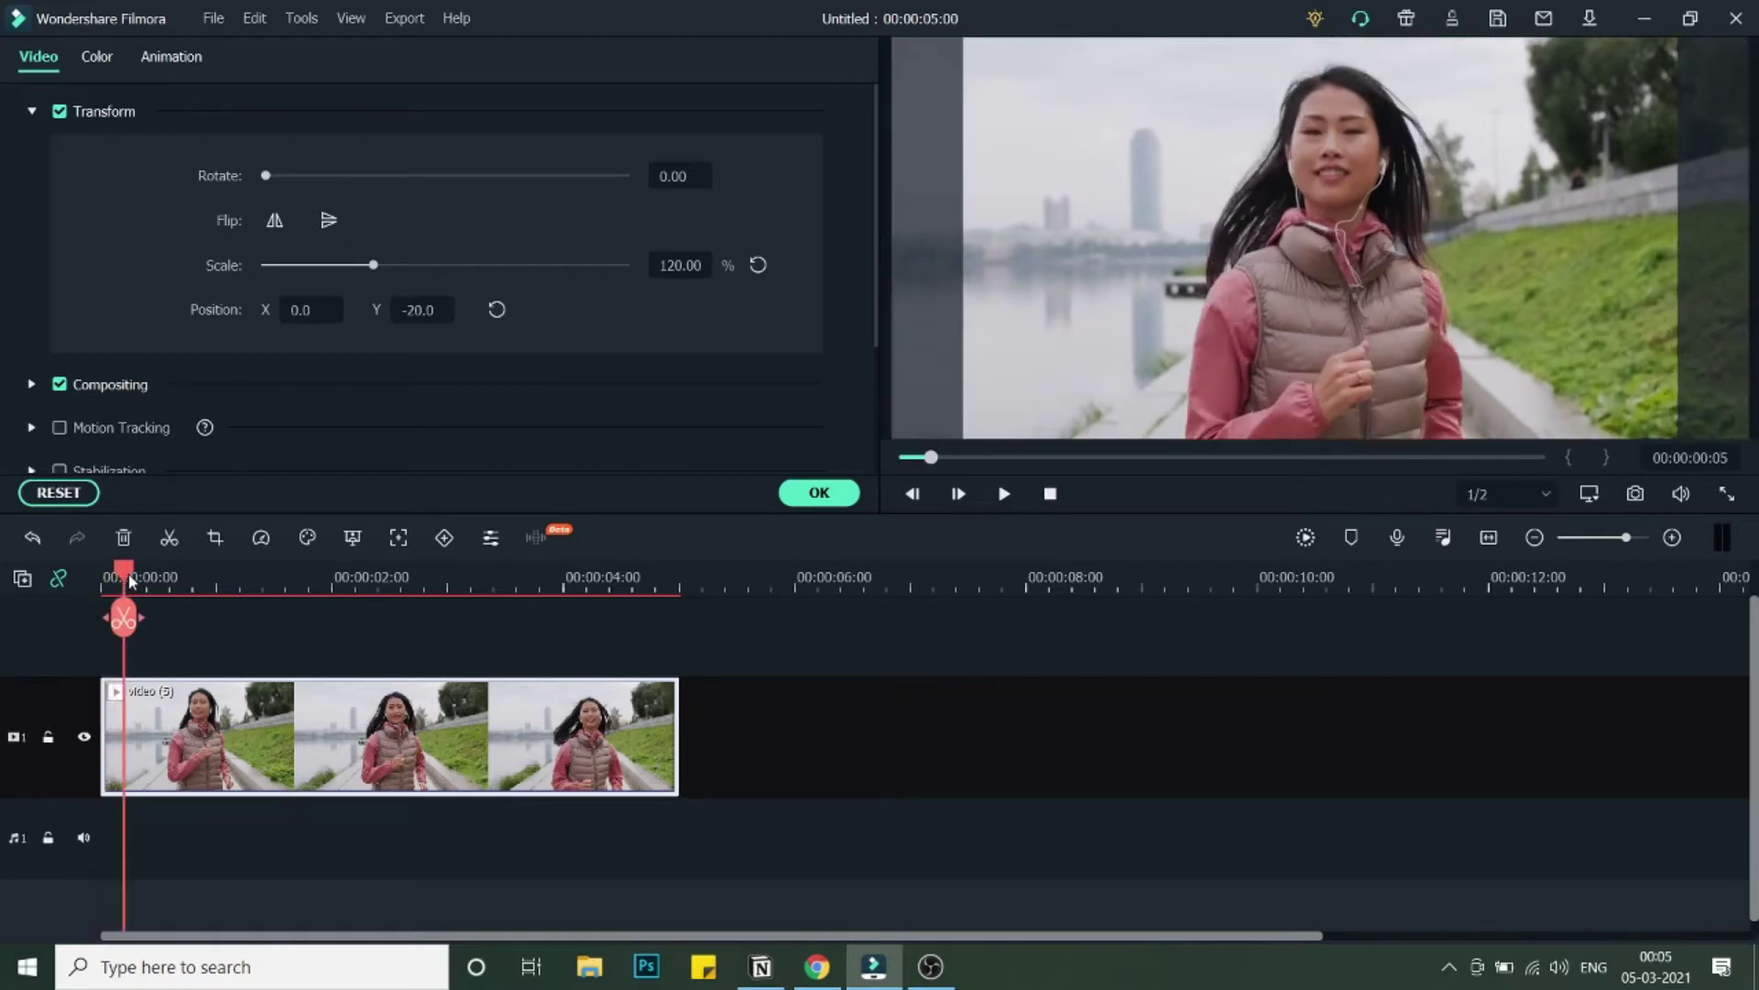
# Add the Basic 6 title on the track above the jogging clip
pyautogui.click(470, 612)
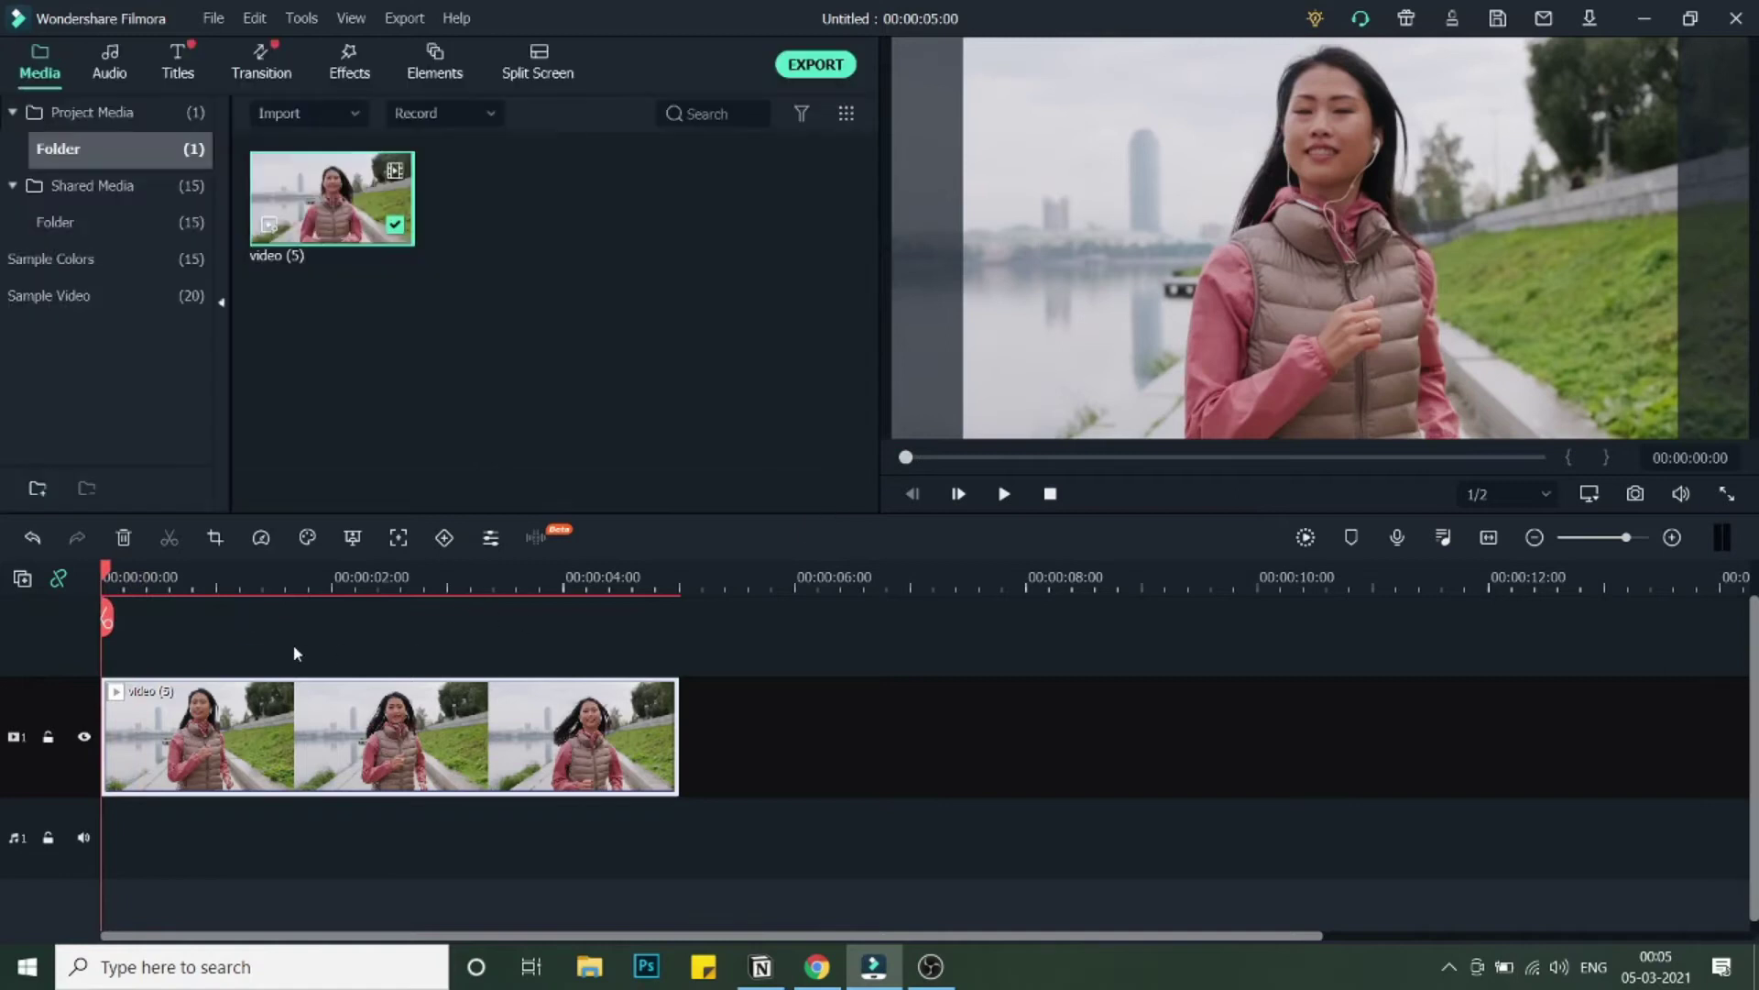
pyautogui.click(178, 63)
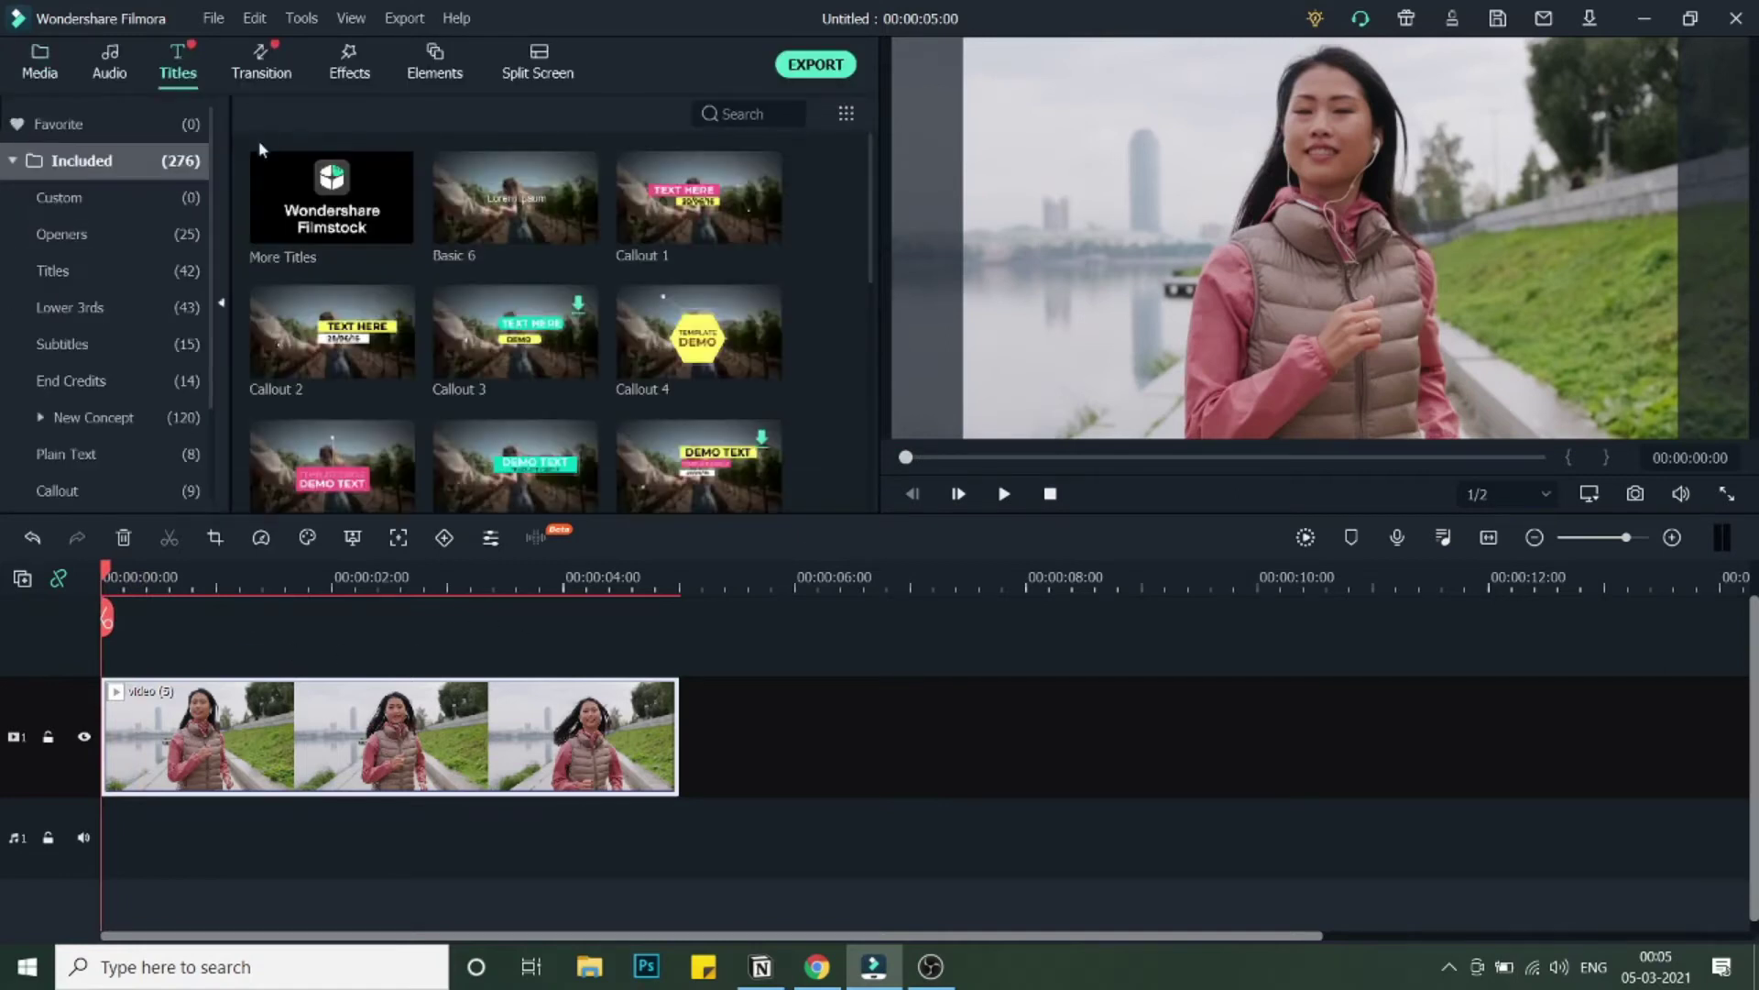
pyautogui.moveTo(514, 198)
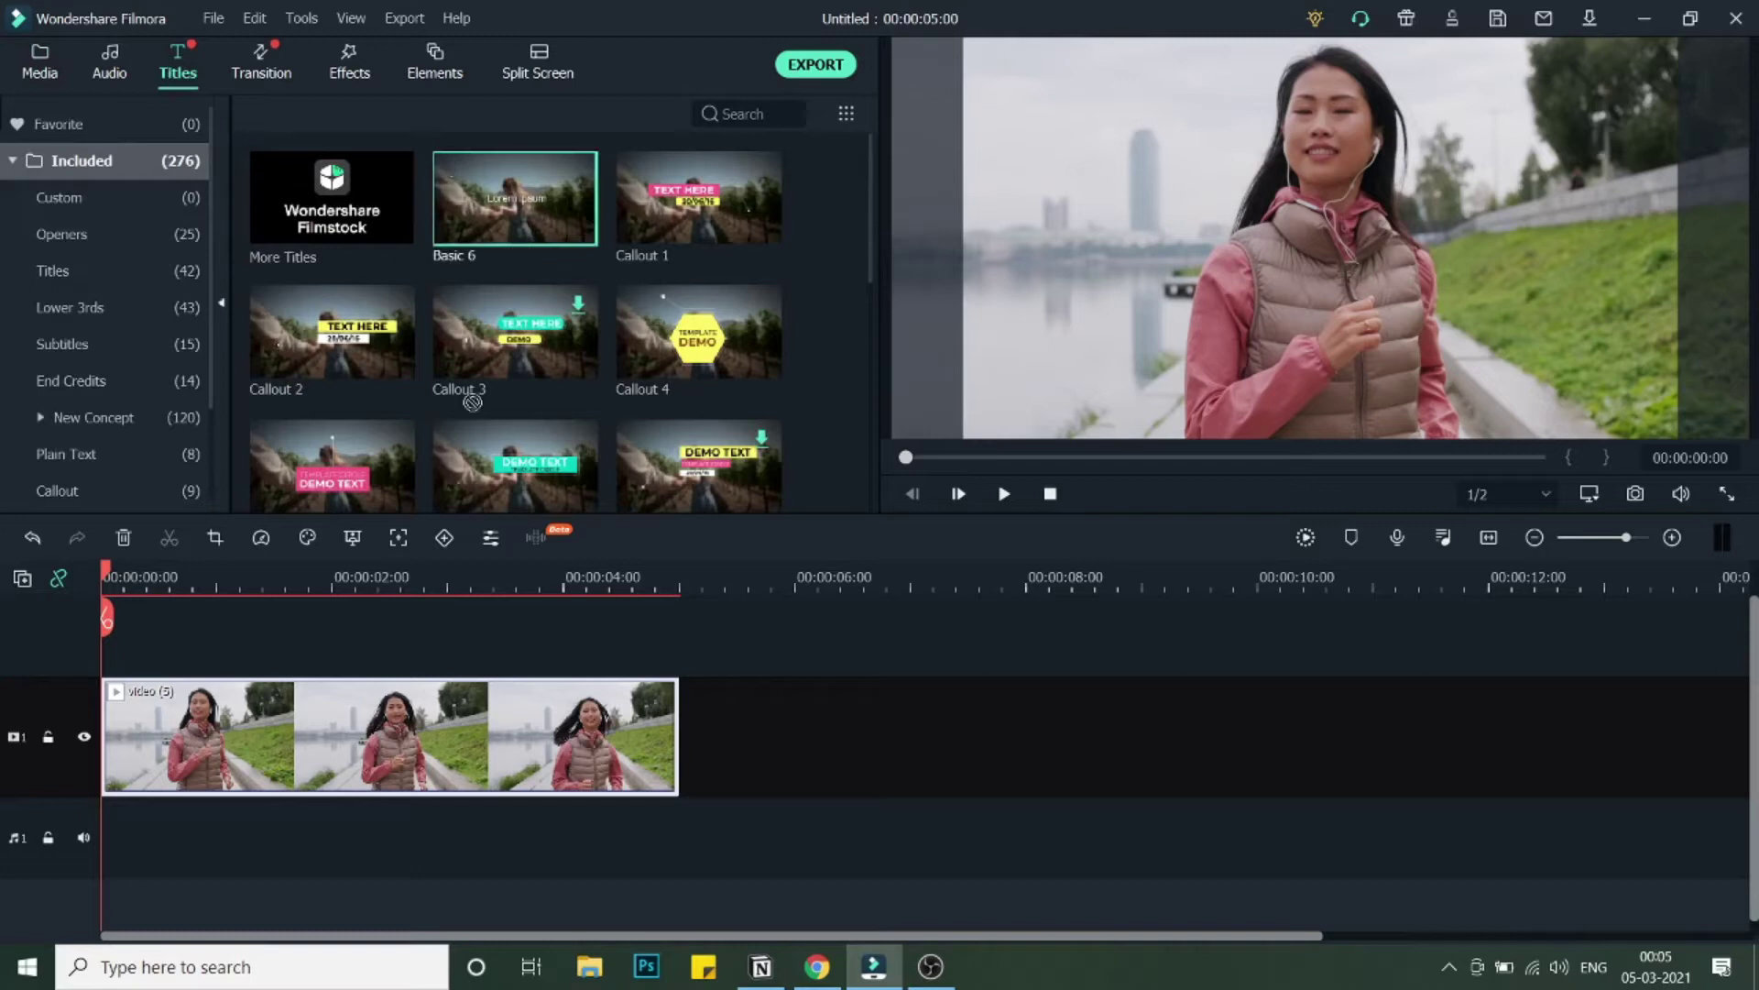
pyautogui.moveTo(535, 212); pyautogui.dragTo(99, 670)
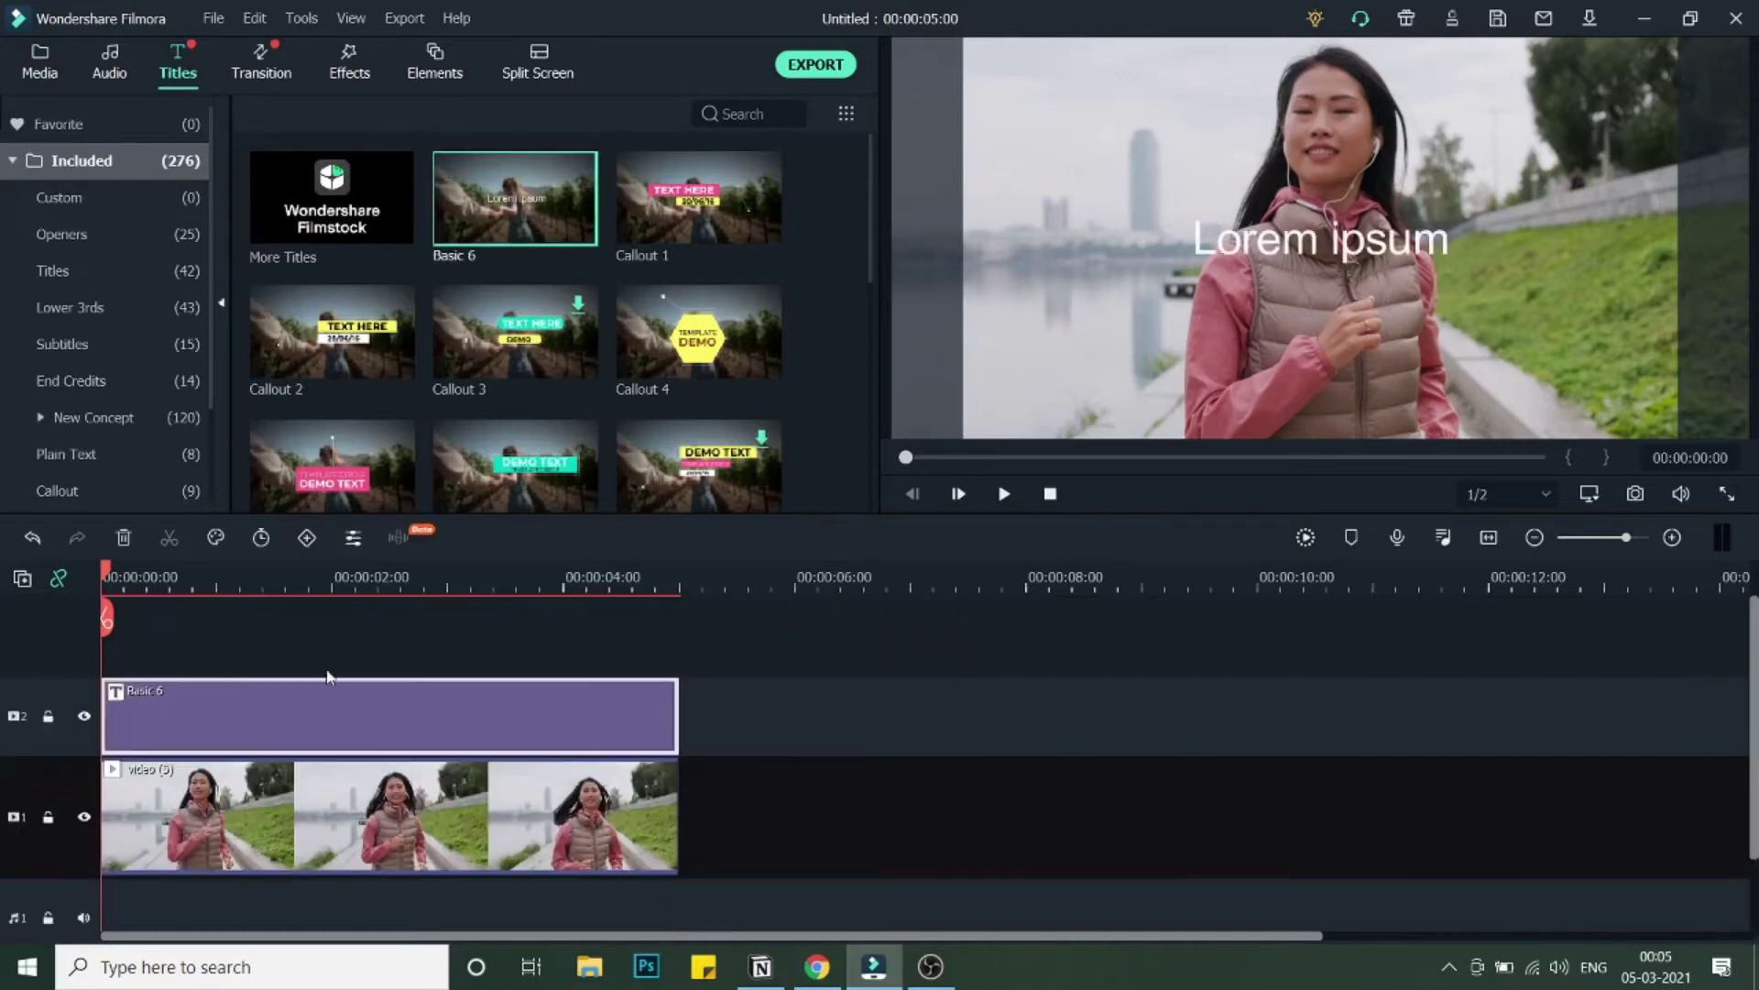
# Delete the title's Lorem ipsum placeholder text, leaving only the plus sign
pyautogui.doubleClick(430, 710)
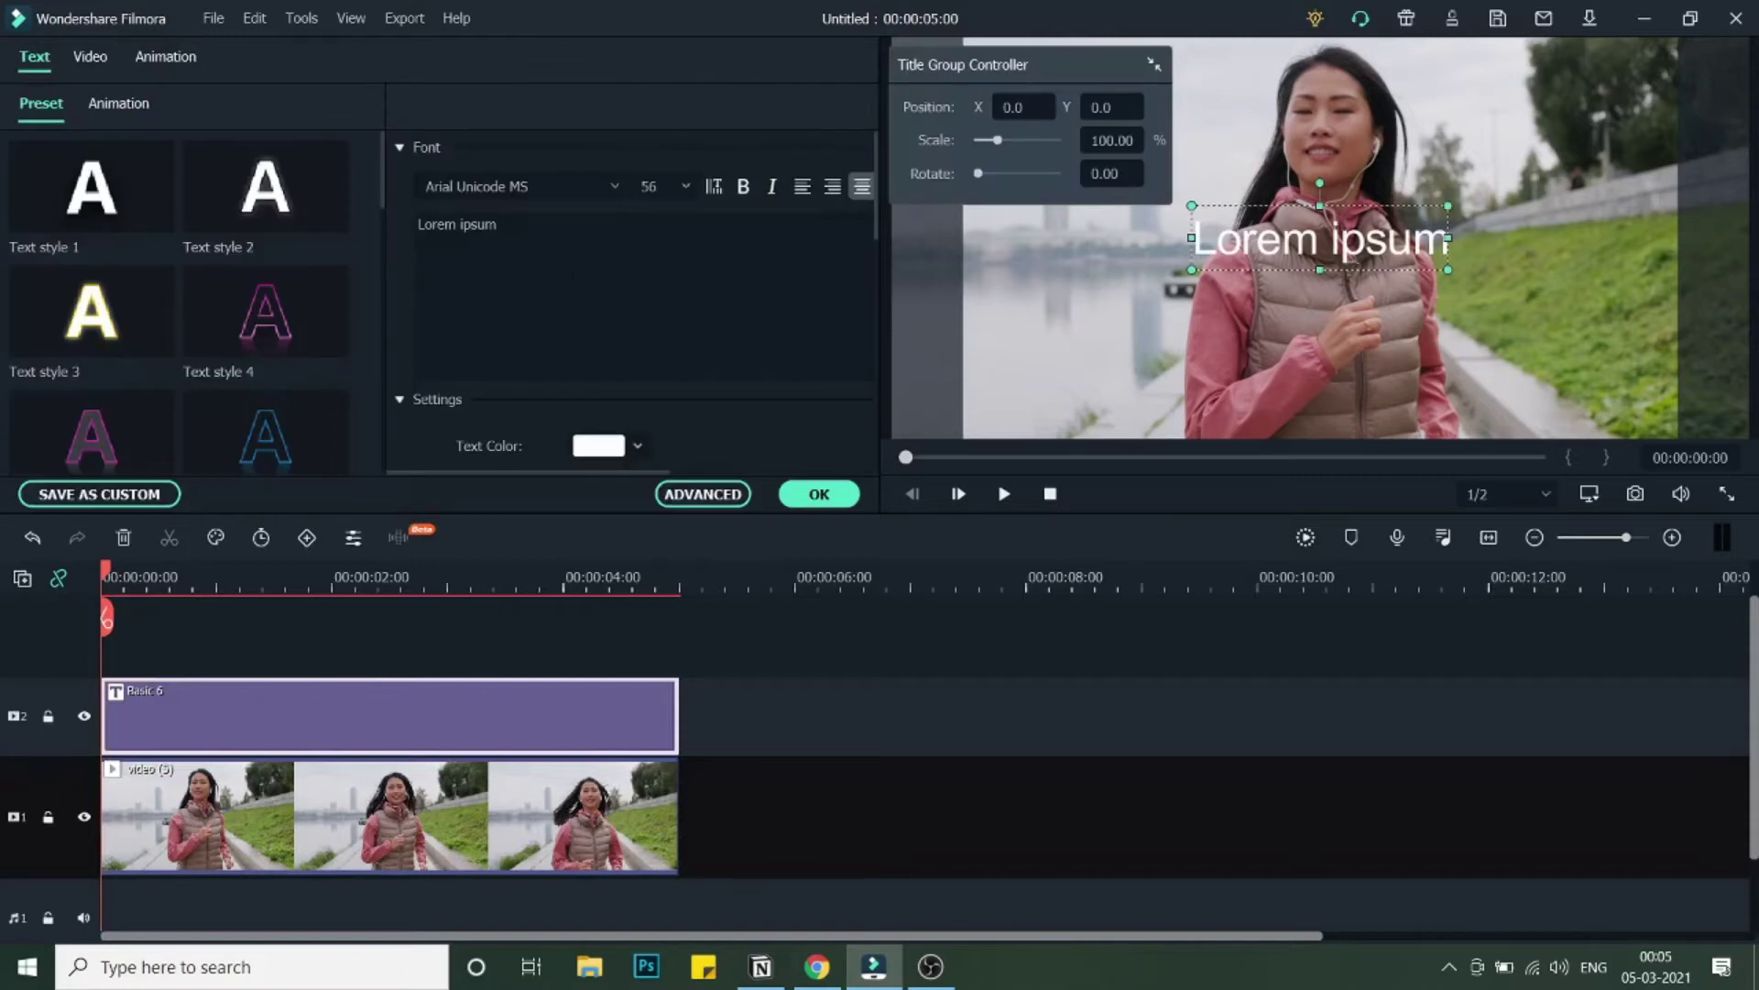
pyautogui.doubleClick(479, 224)
pyautogui.hotkey('ctrl', 'a')
pyautogui.press('Delete')
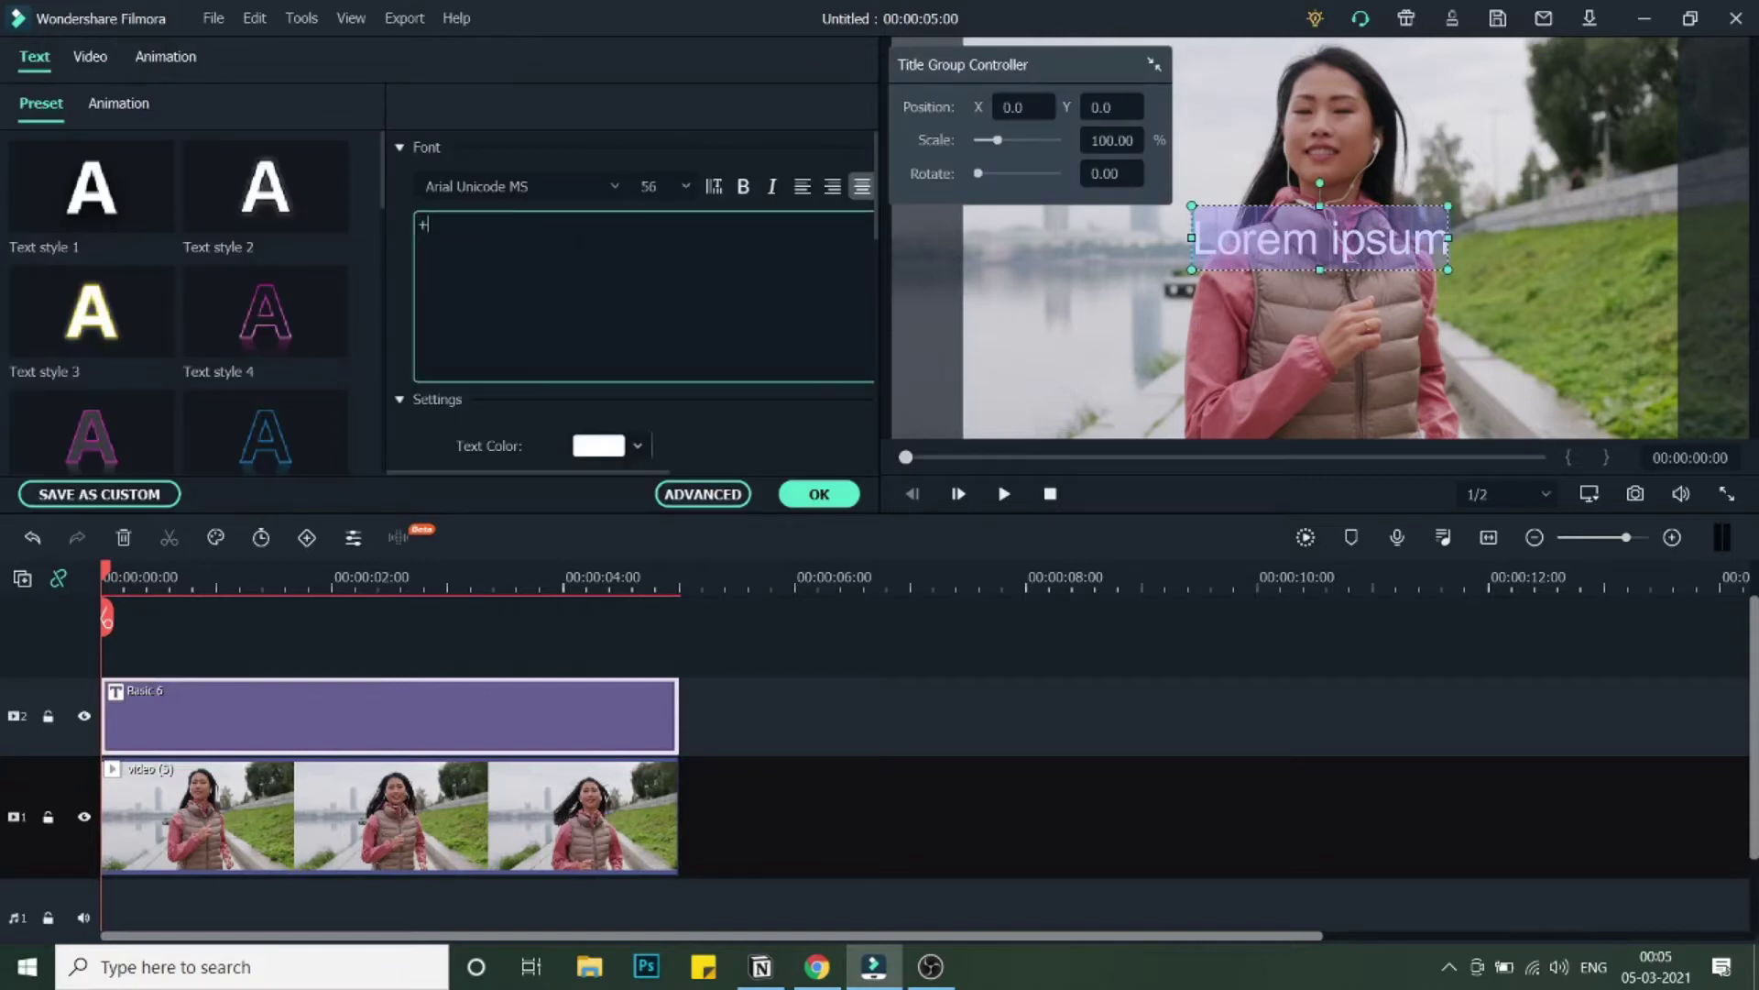
pyautogui.click(819, 494)
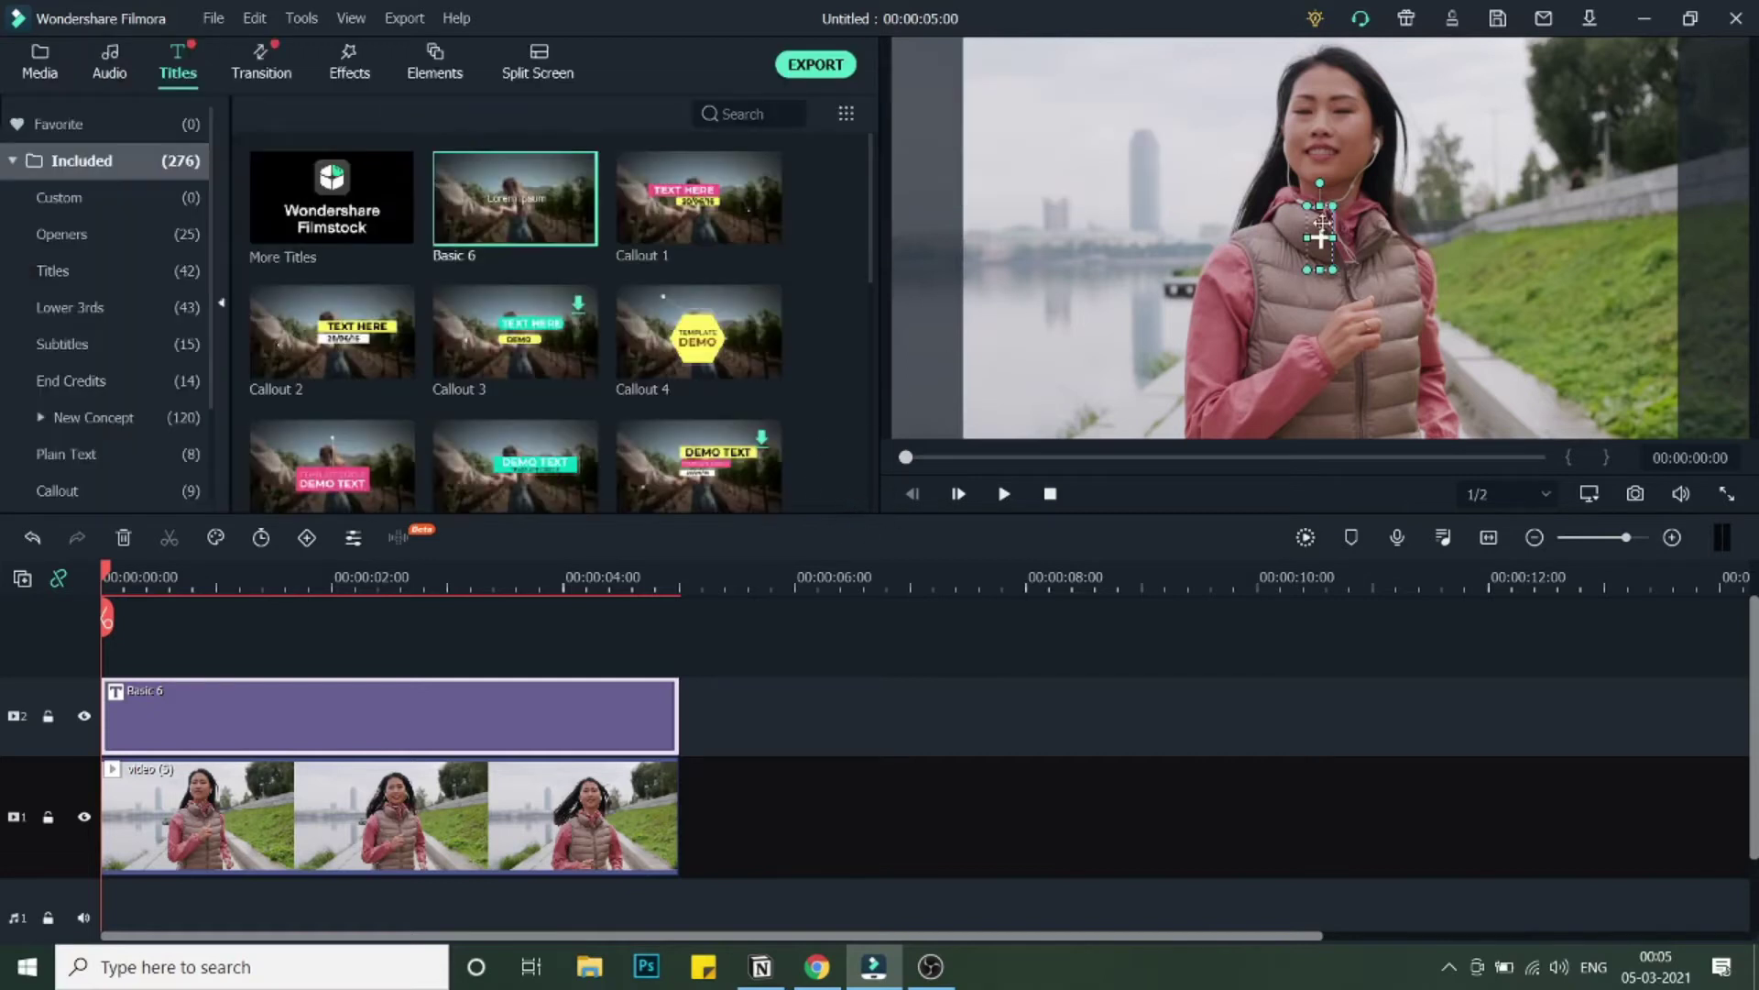
# Move the plus-sign title up onto the jogger's face
pyautogui.click(1320, 238)
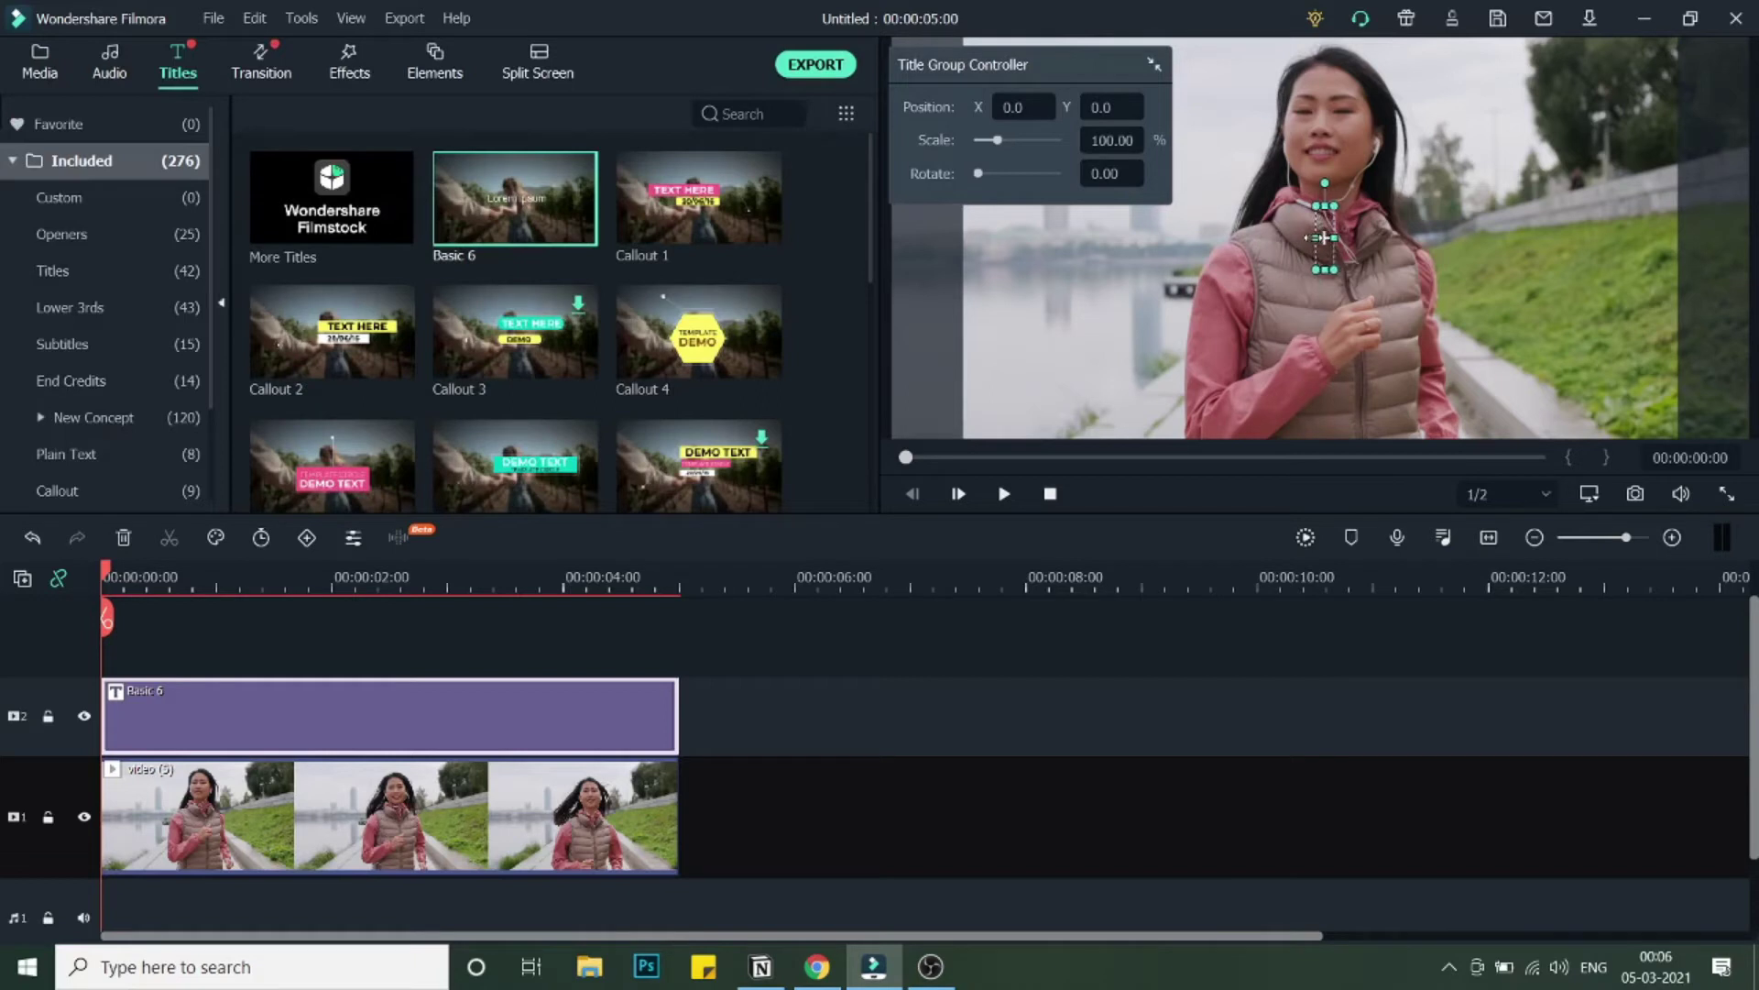
pyautogui.moveTo(1324, 237); pyautogui.dragTo(1321, 132)
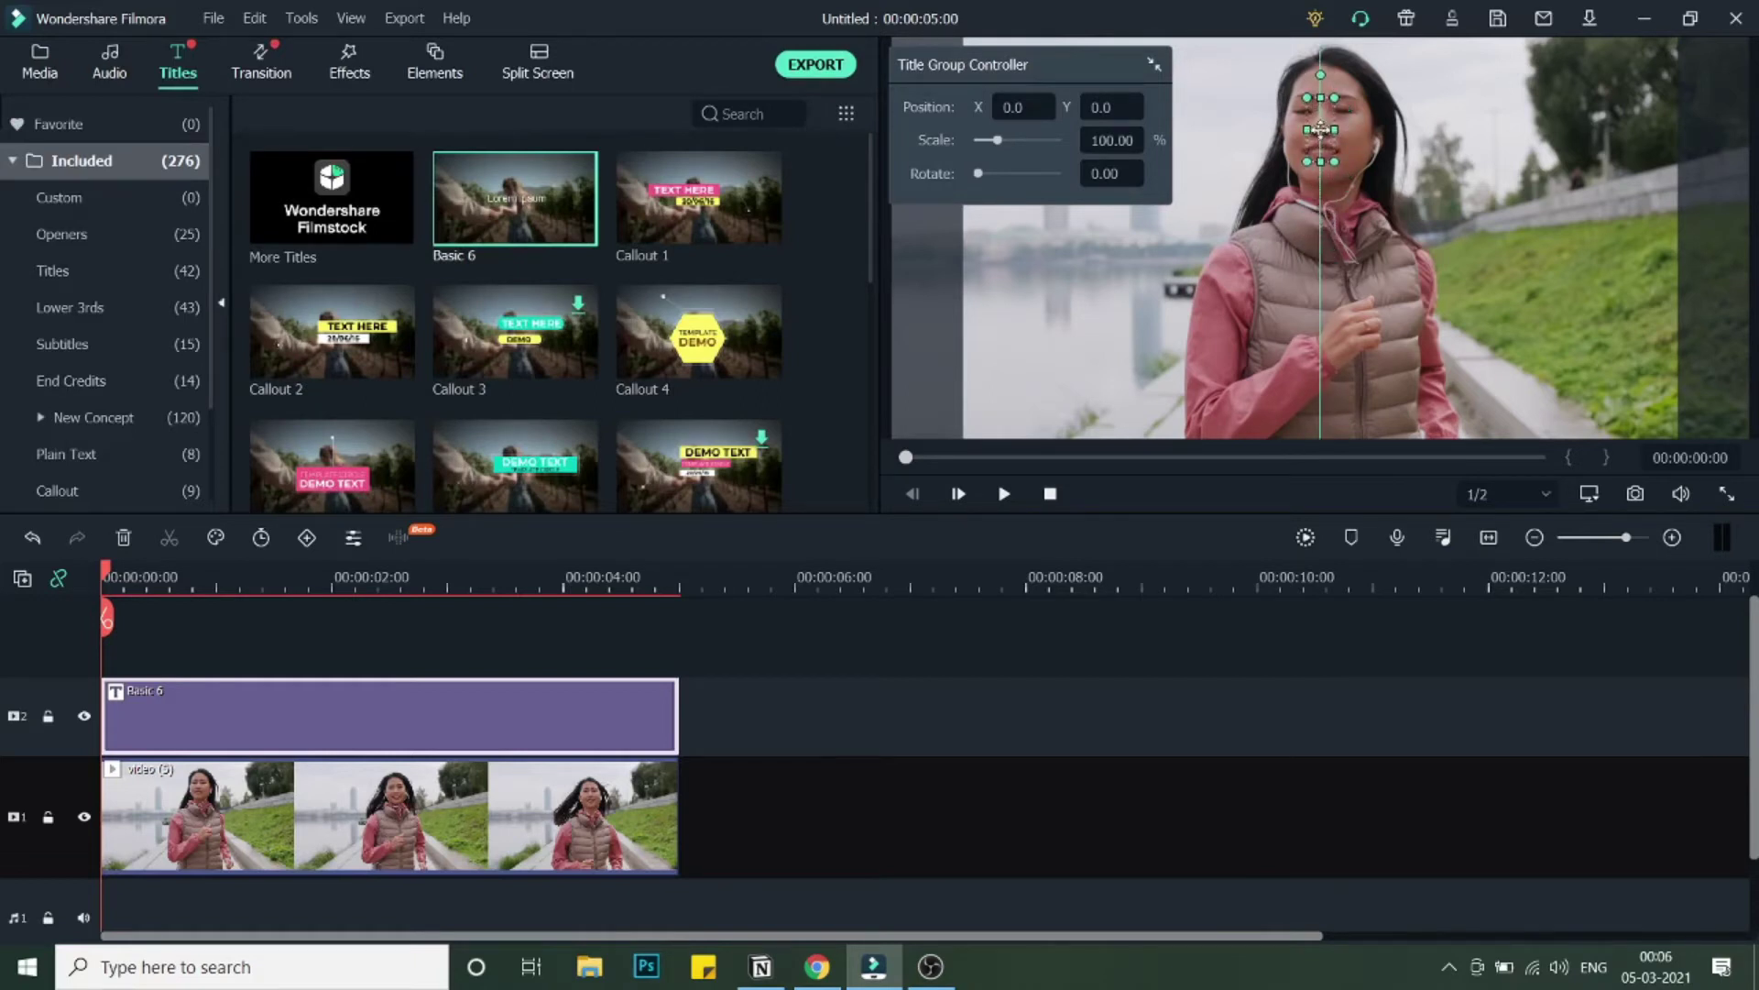
pyautogui.click(1375, 167)
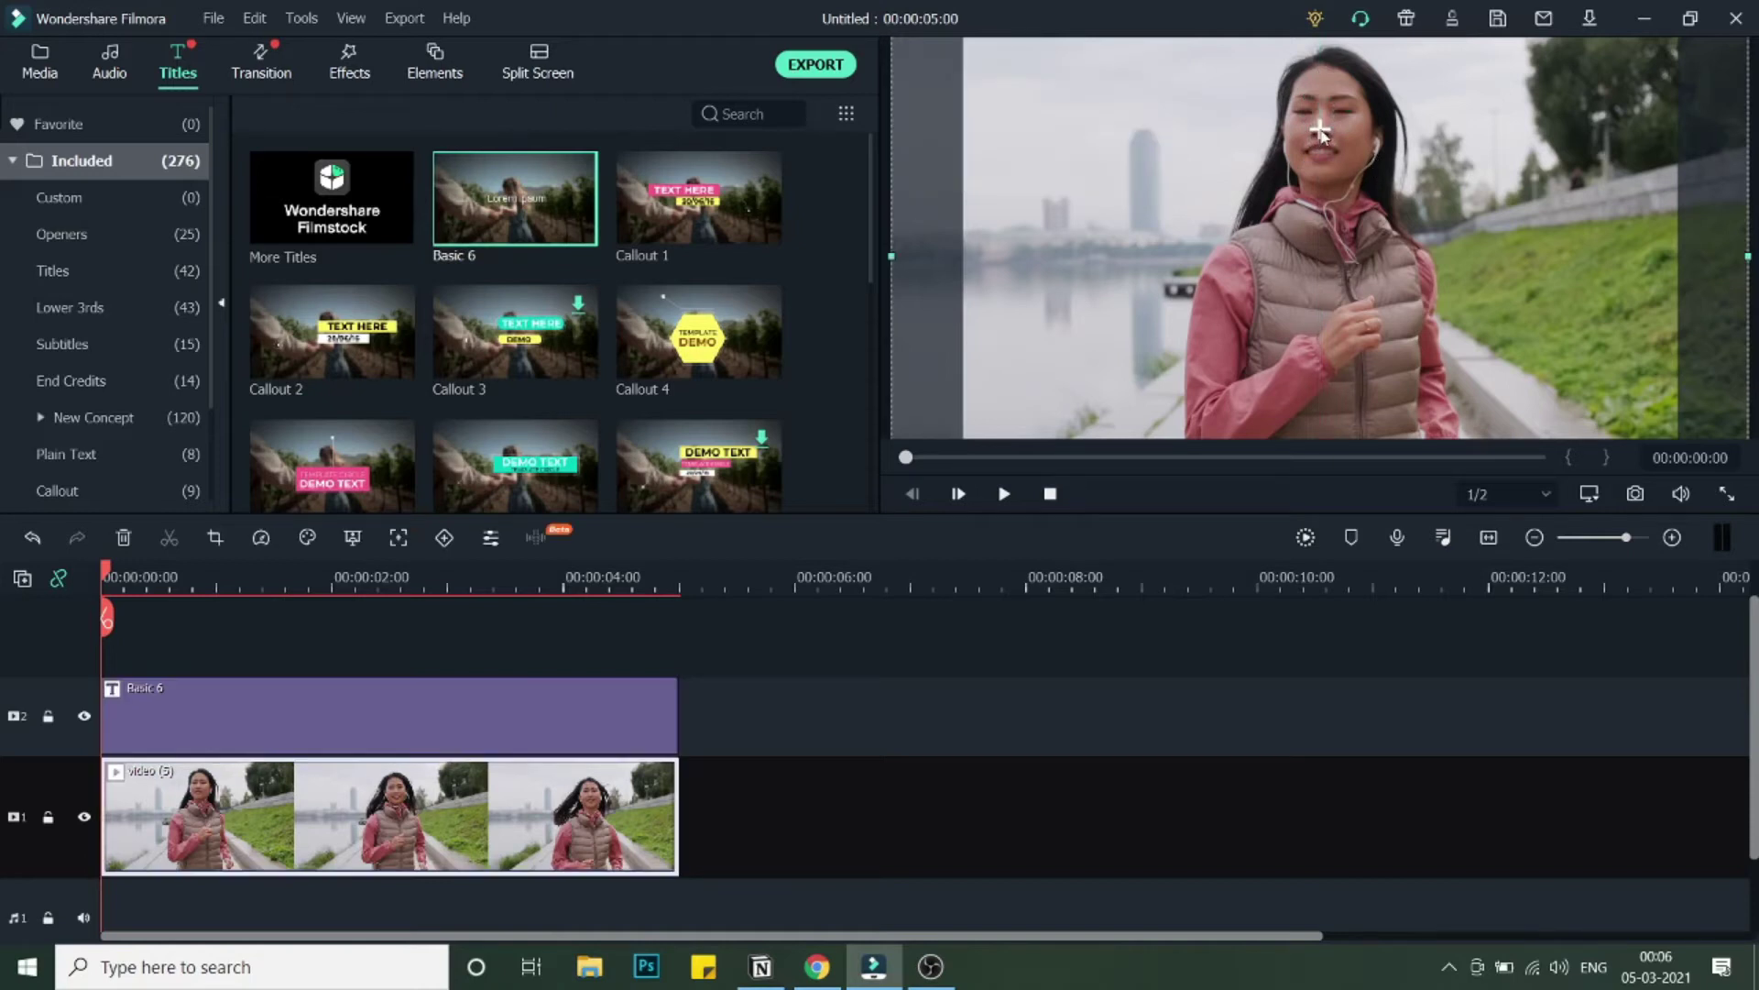
# Lock the title track, briefly hiding and reshowing it
pyautogui.click(46, 717)
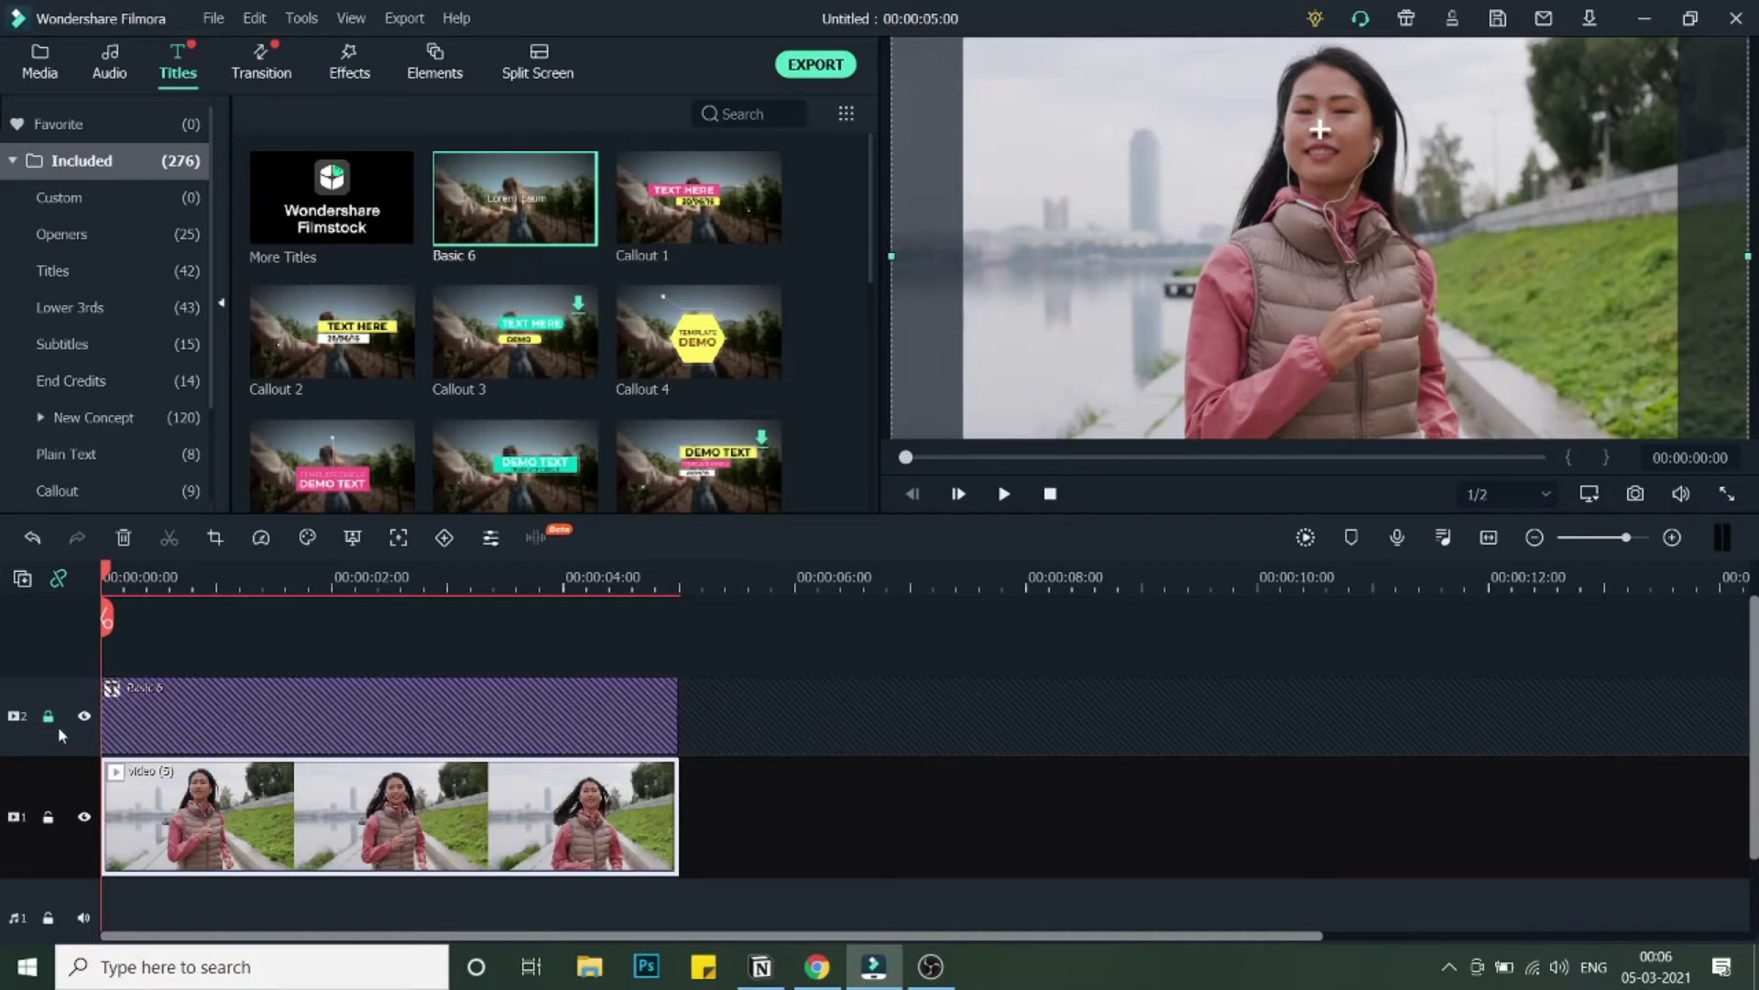
pyautogui.click(84, 718)
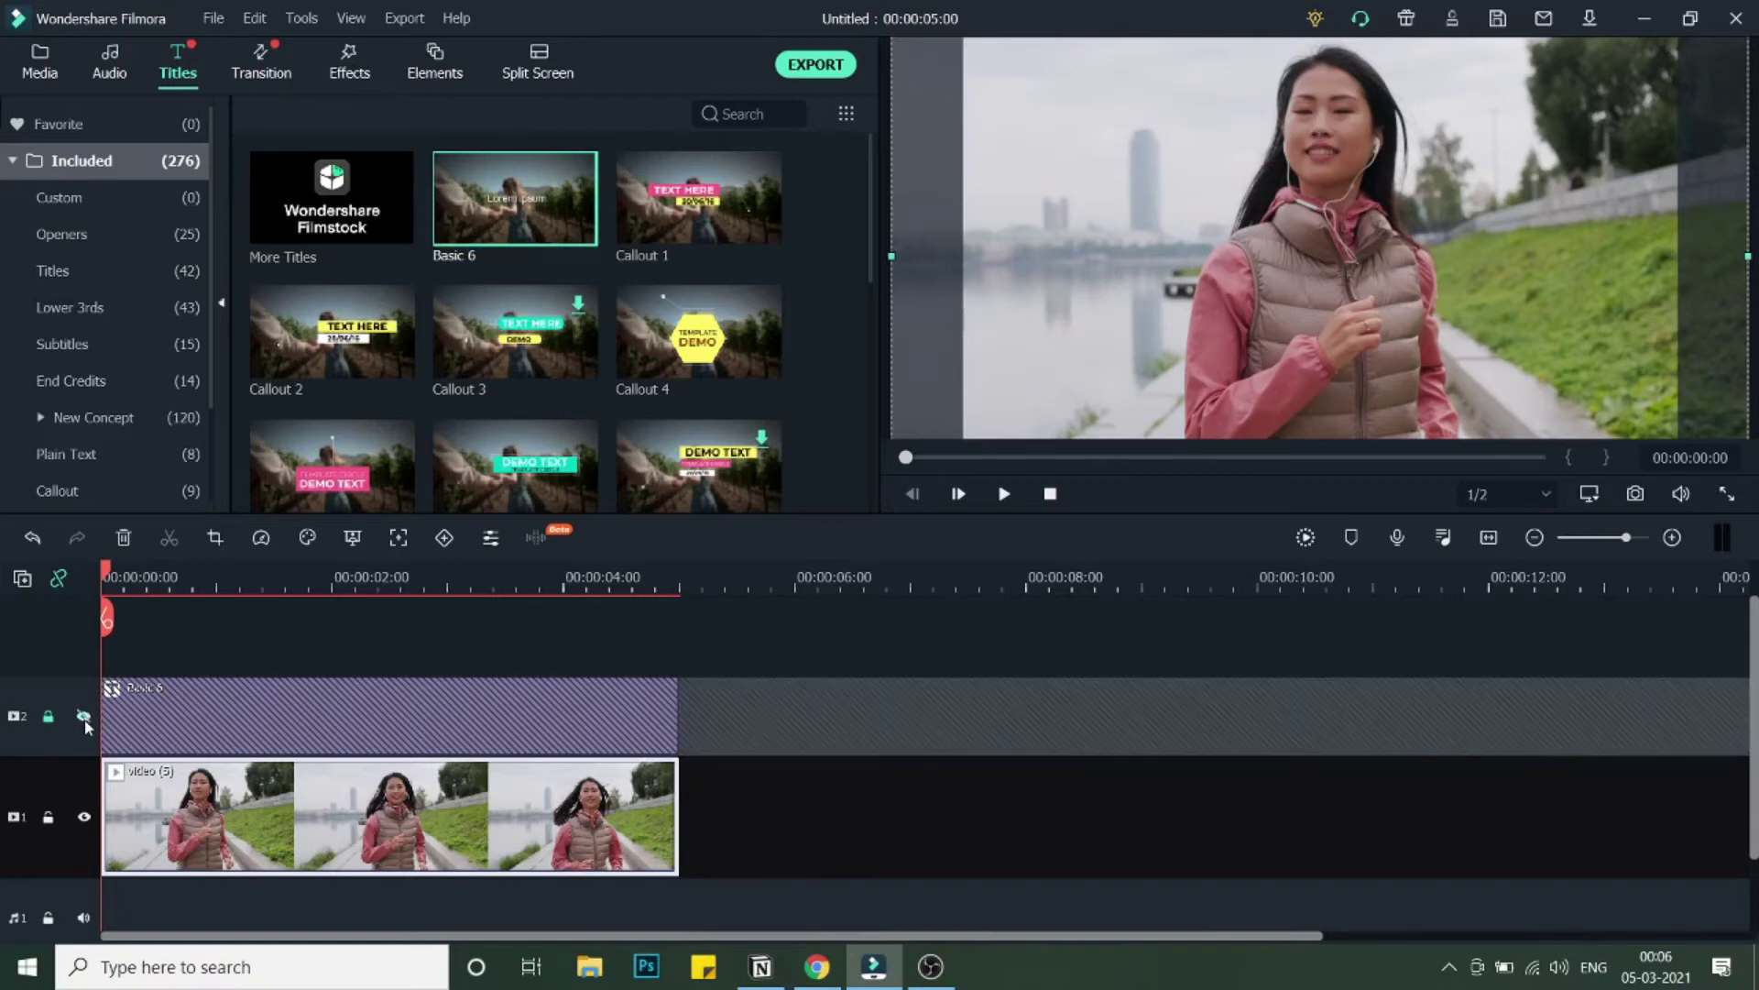
pyautogui.click(83, 718)
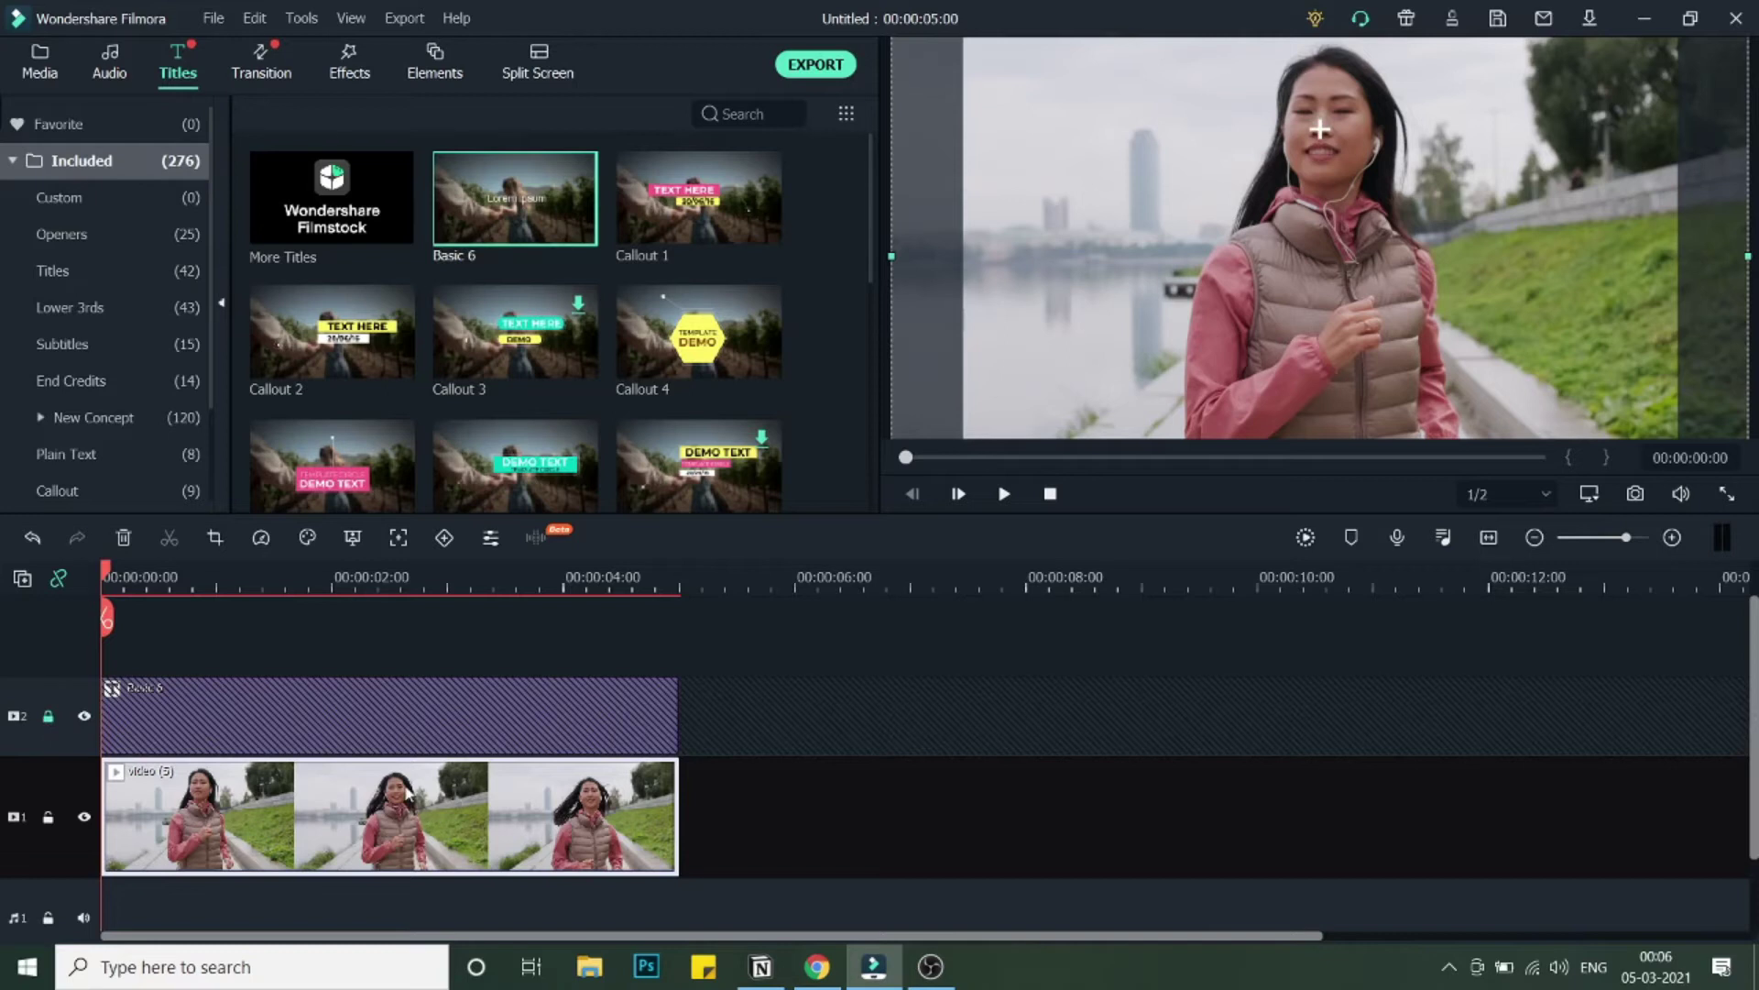
pyautogui.scroll(-1, 407, 791)
pyautogui.scroll(1, 410, 786)
# Add a custom animation keyframe at the jogging clip's start
pyautogui.rightClick(228, 817)
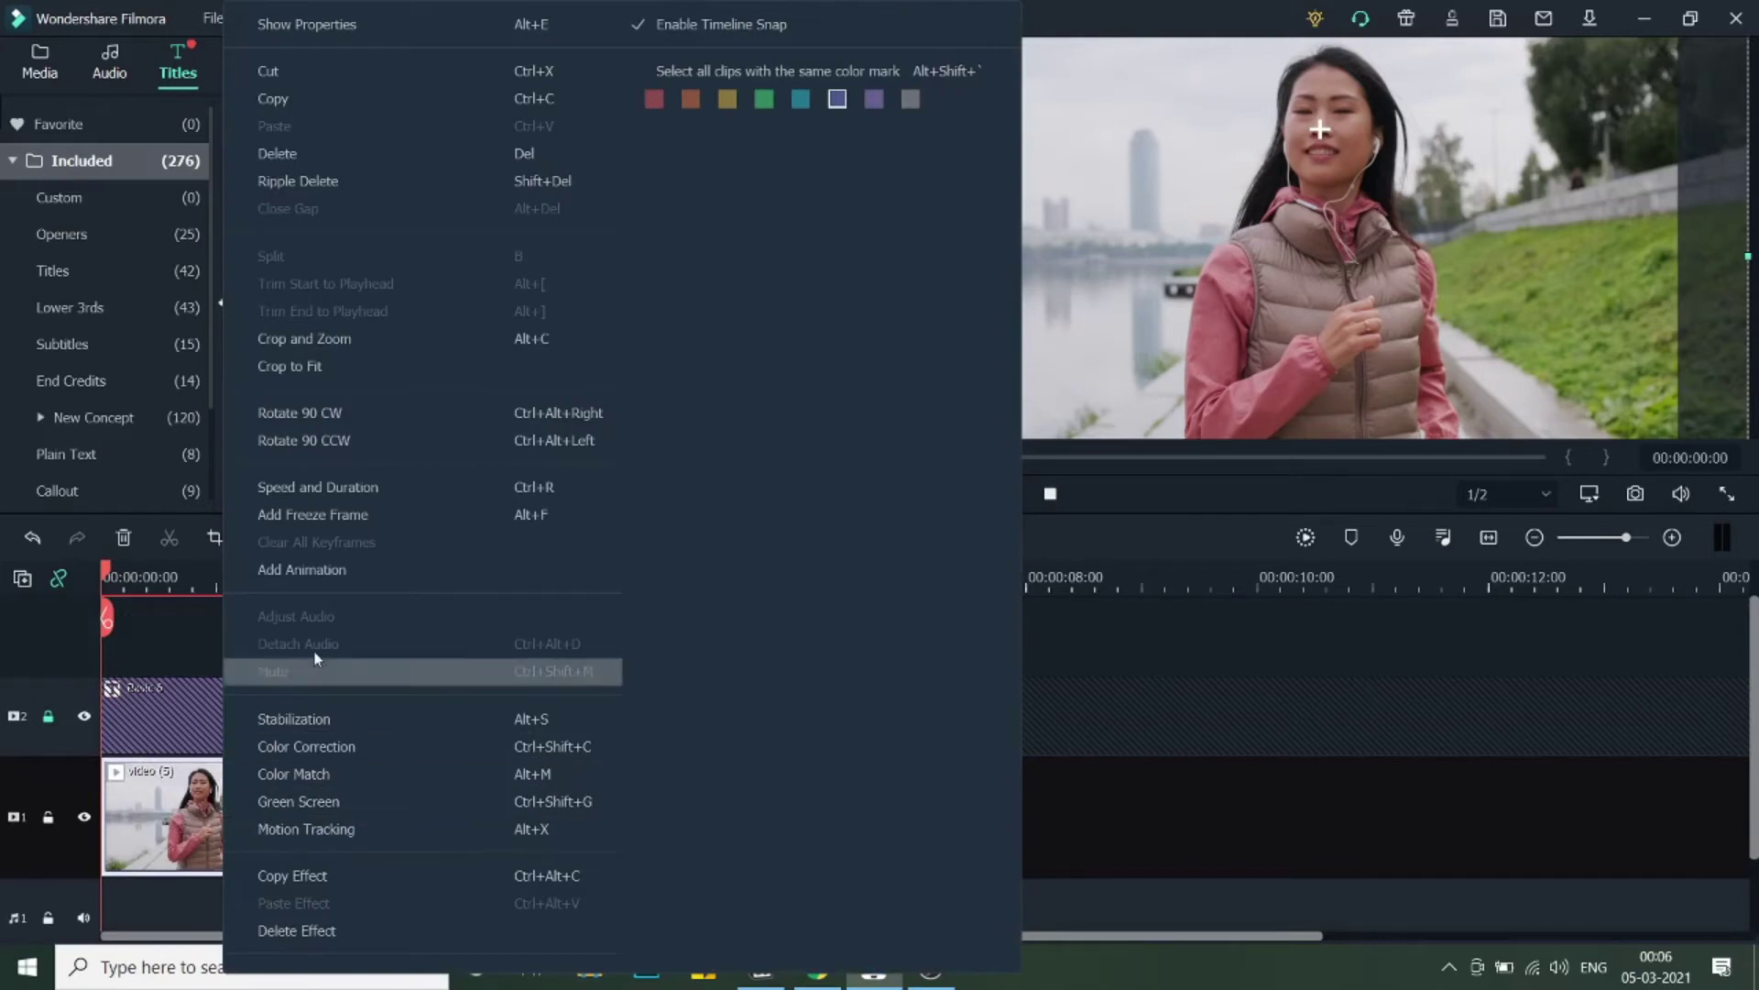
pyautogui.click(339, 565)
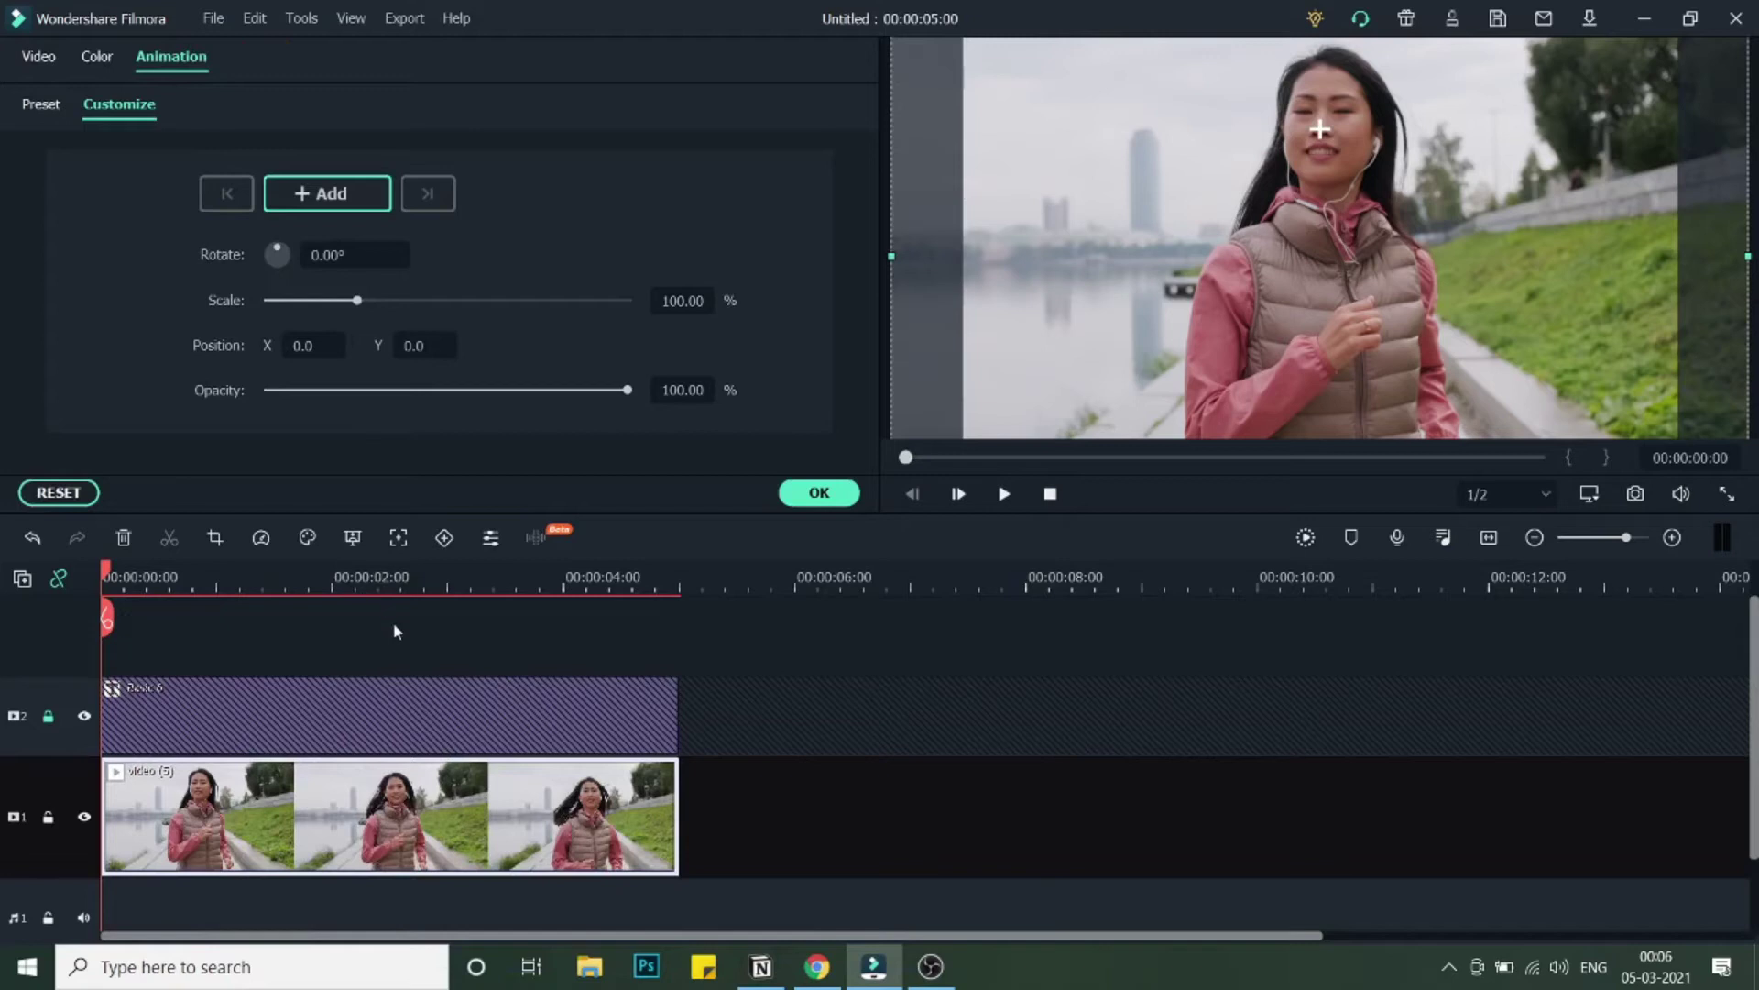
pyautogui.click(327, 194)
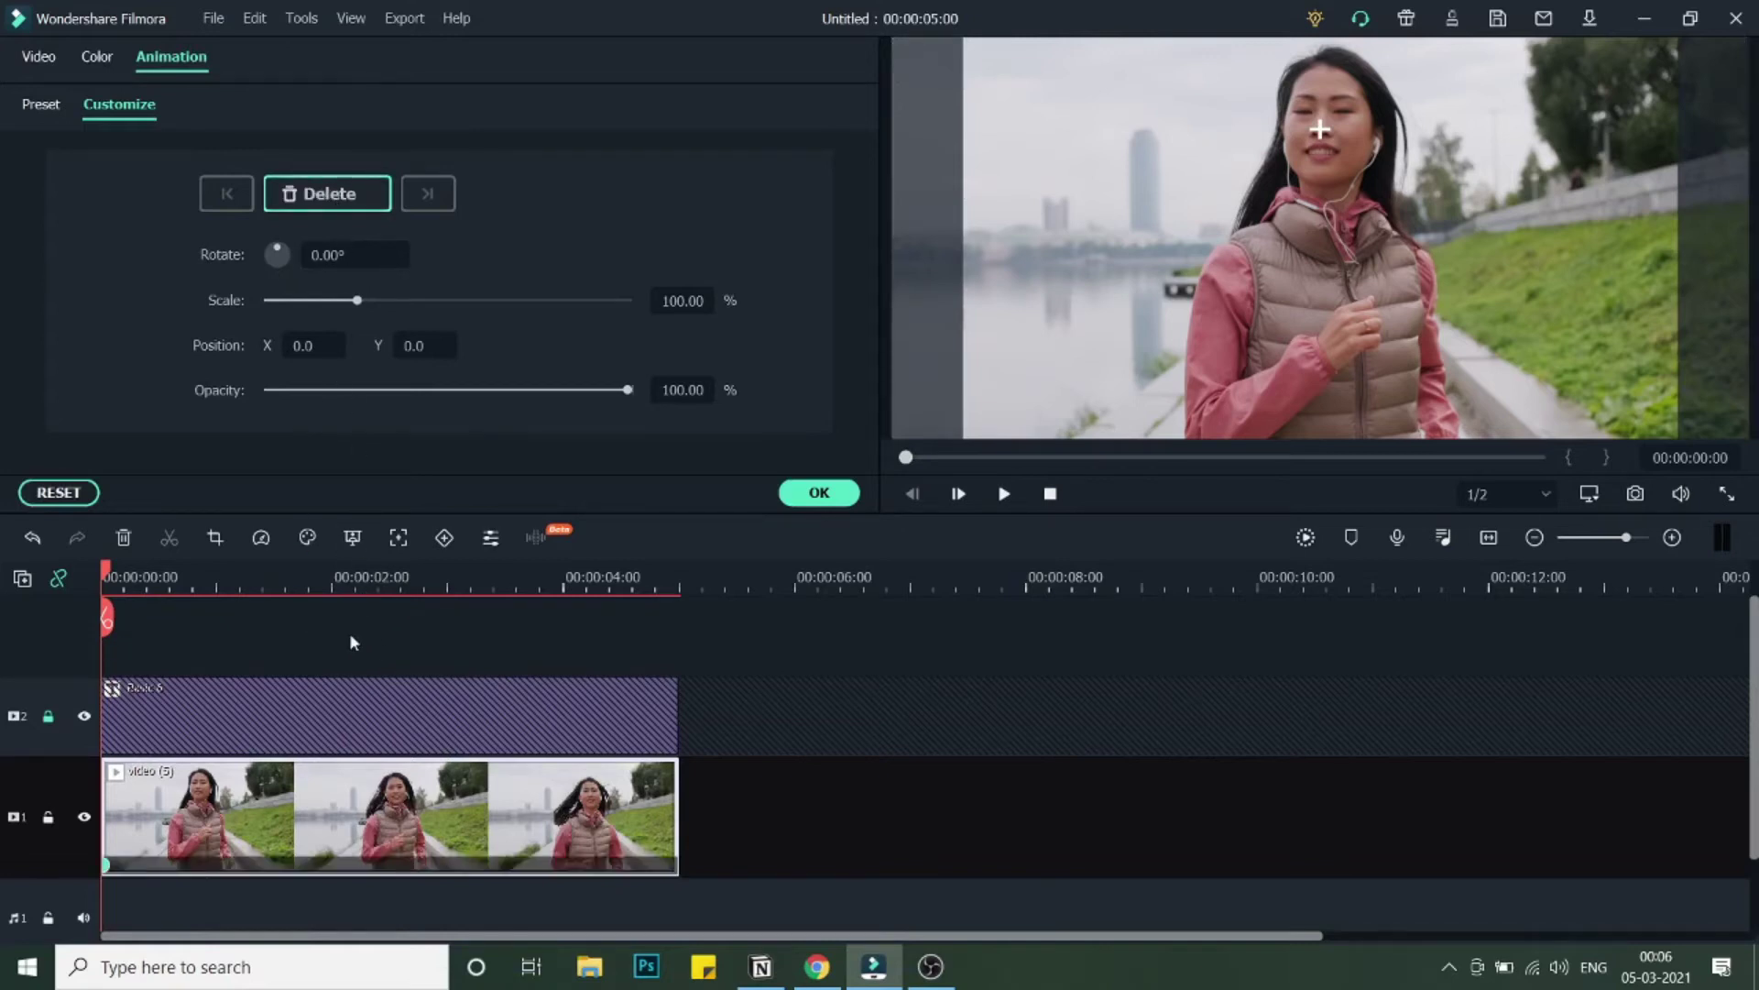
# Add a keyframe three frames in with the video shifted to Position X -6
pyautogui.click(385, 635)
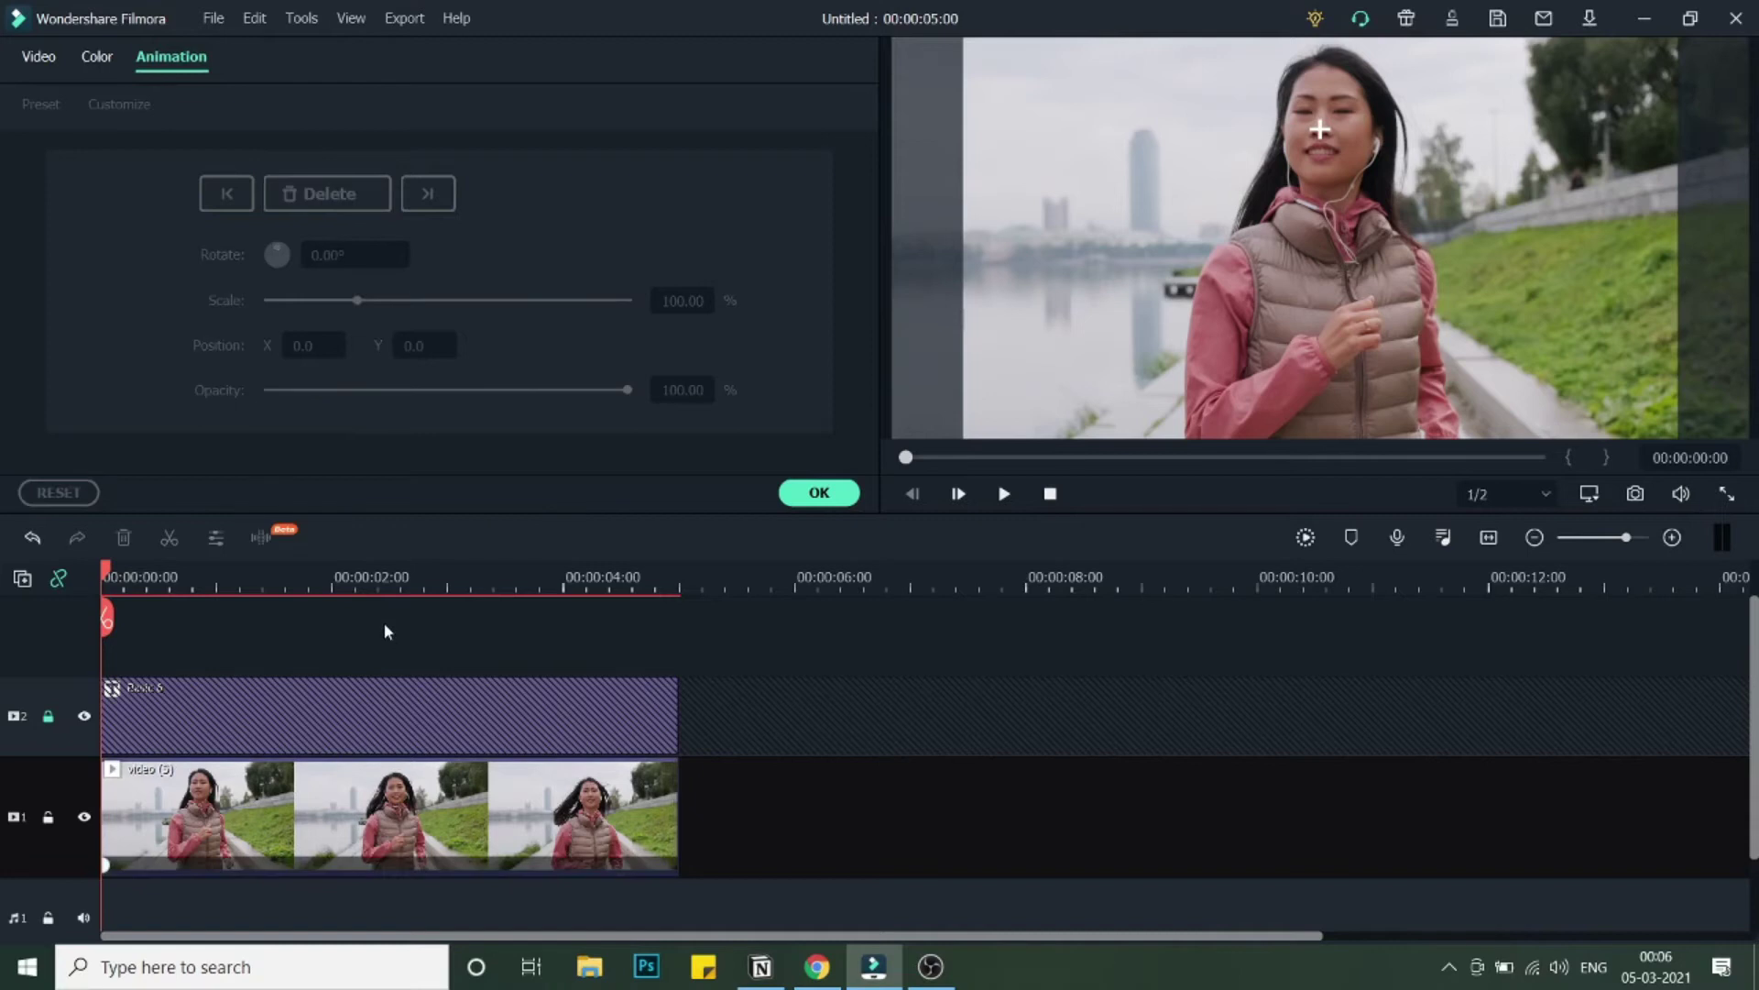
pyautogui.press('space')
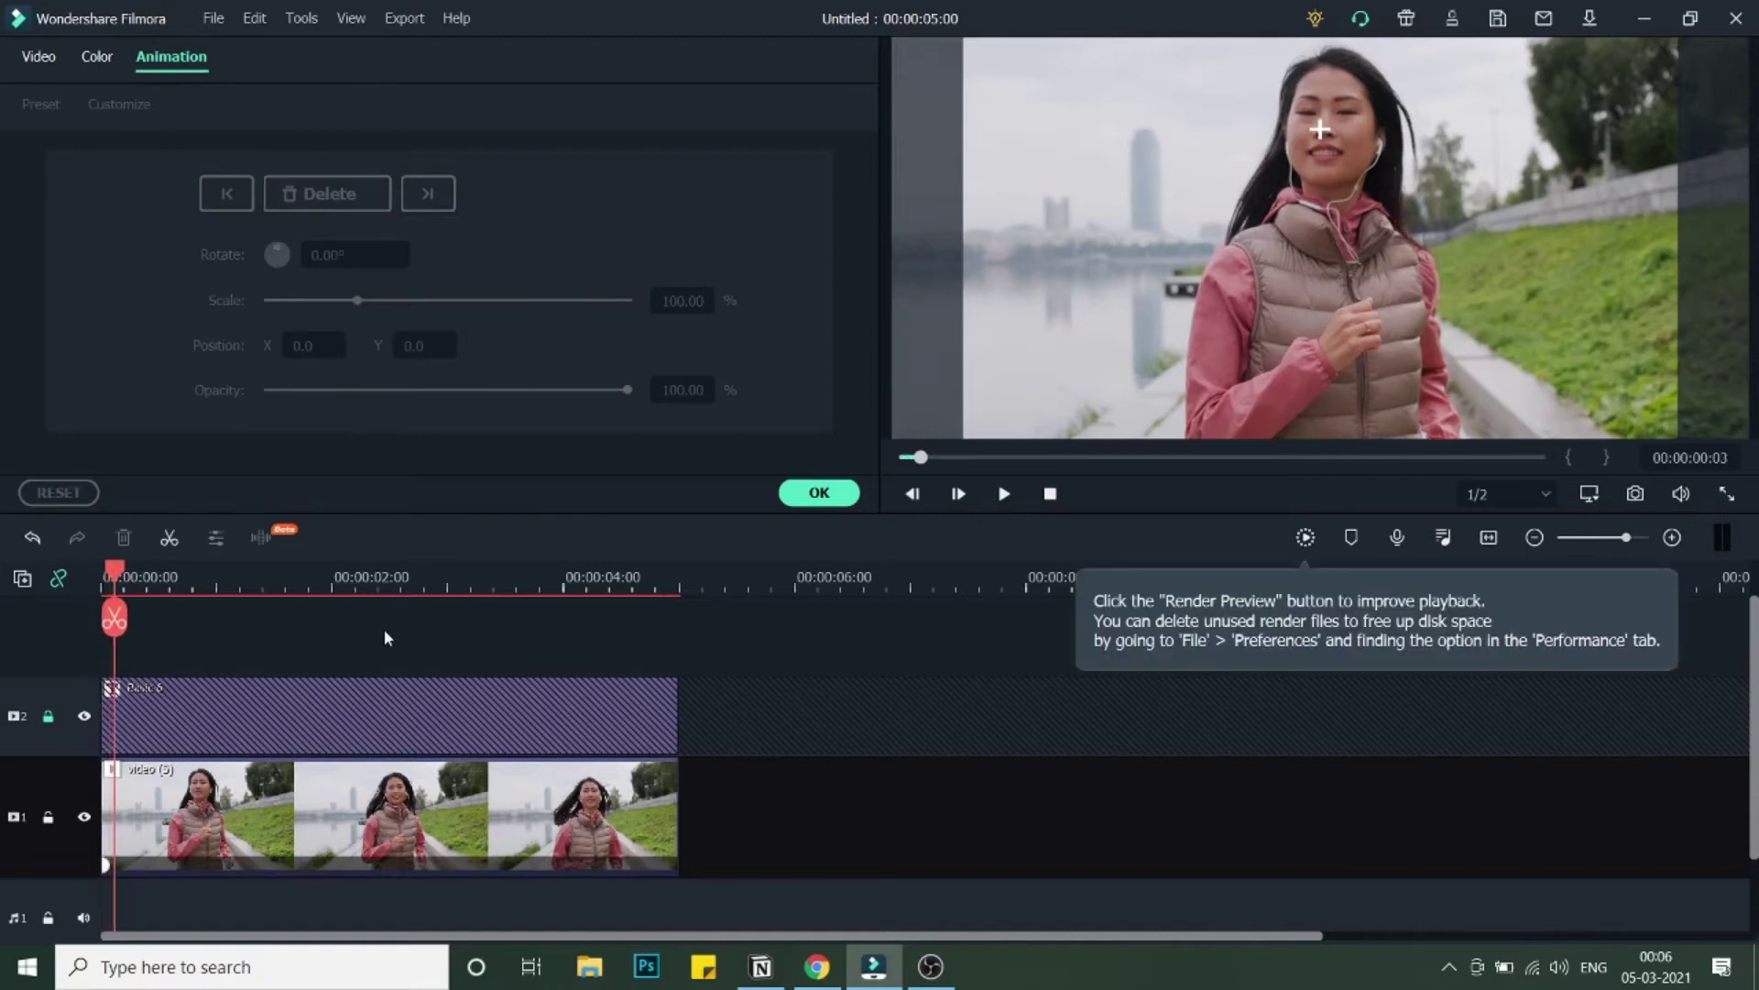
pyautogui.click(179, 836)
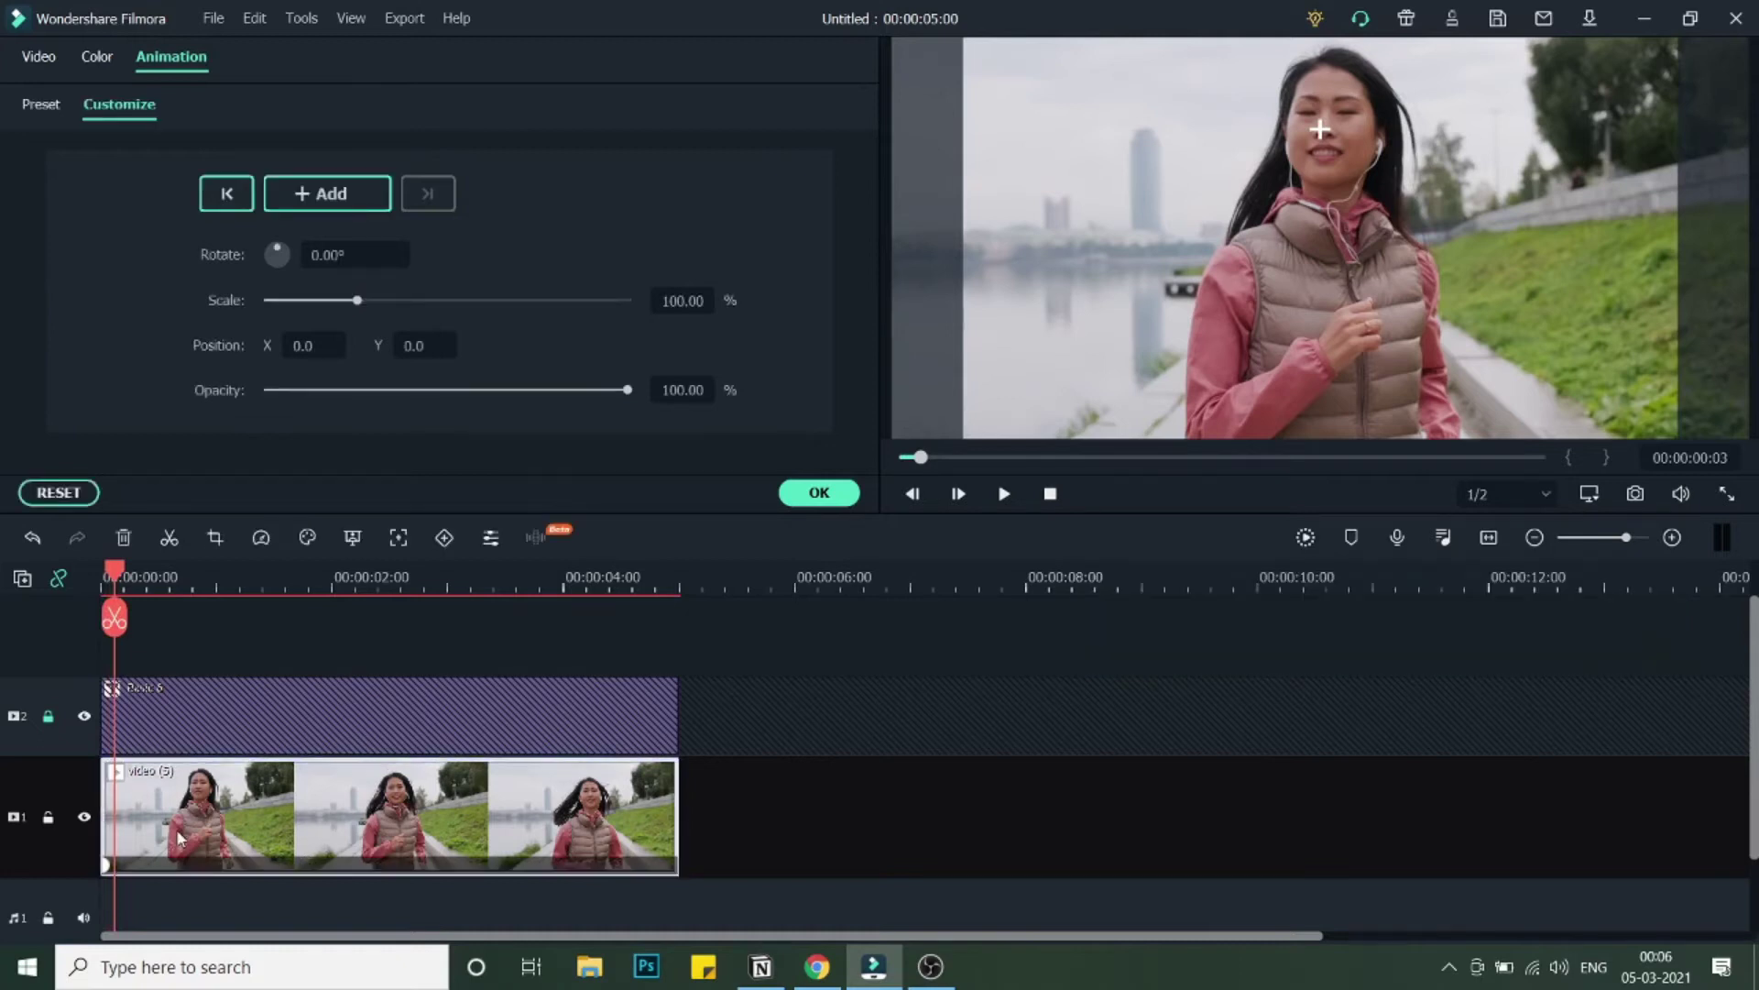
pyautogui.click(1322, 134)
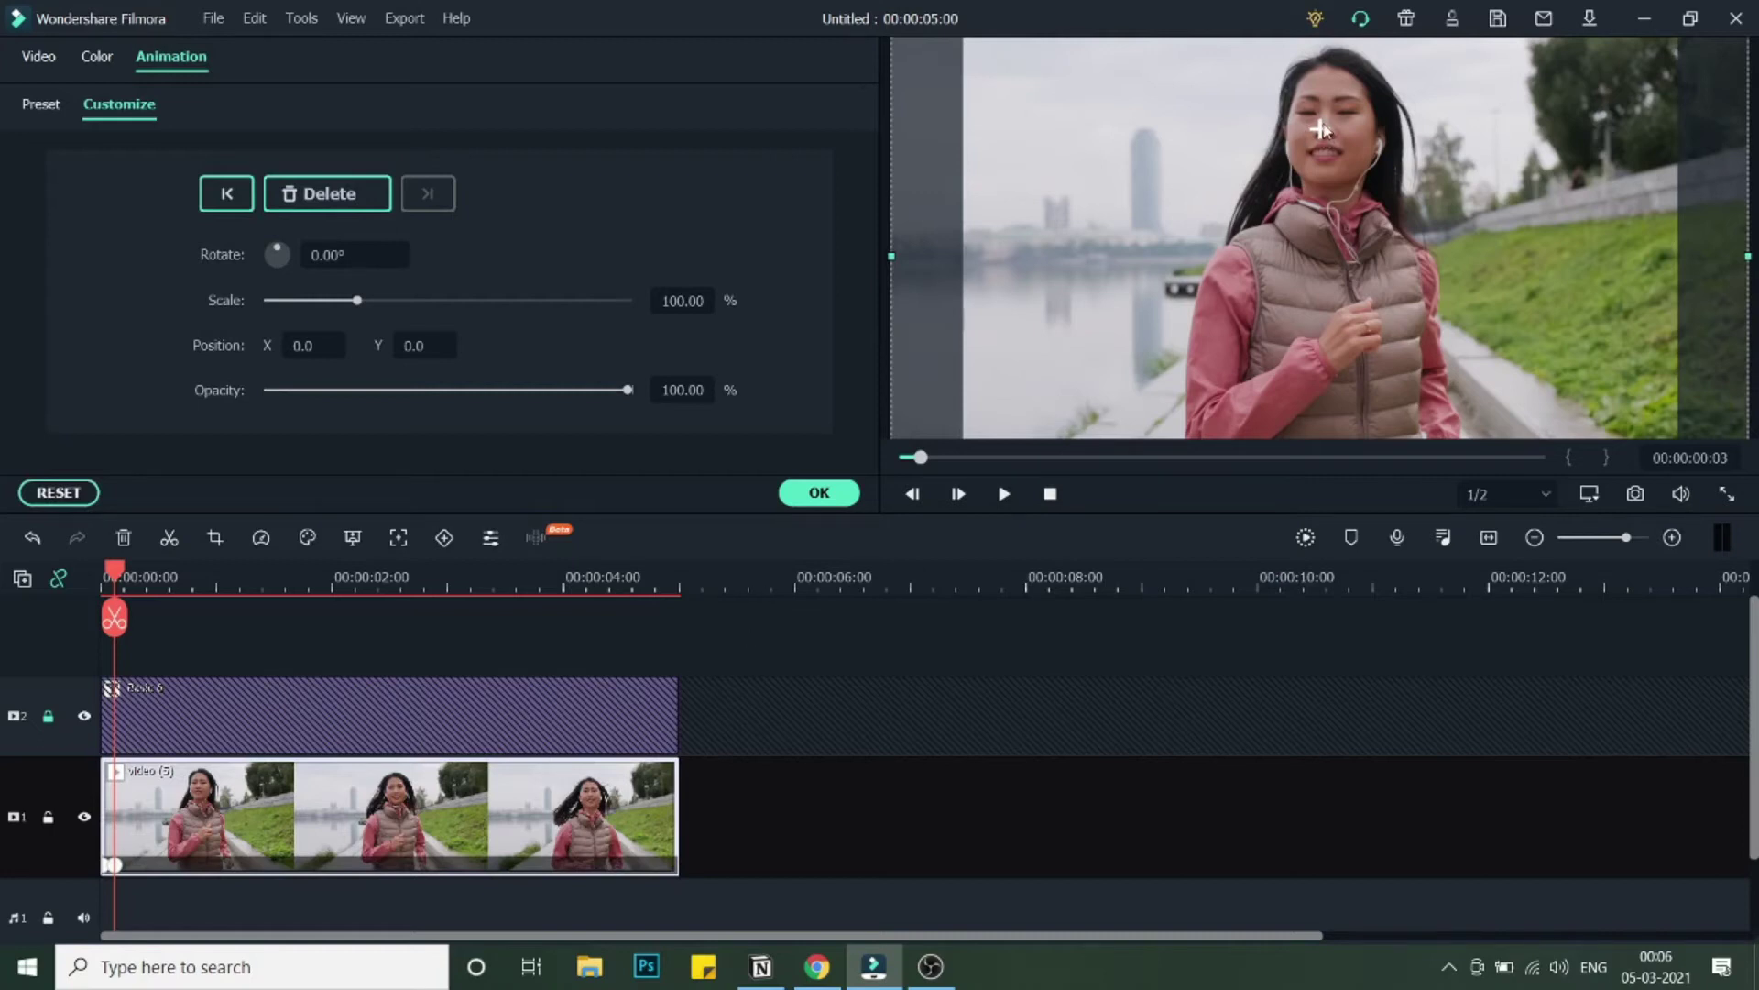
pyautogui.moveTo(1322, 133); pyautogui.dragTo(1380, 169)
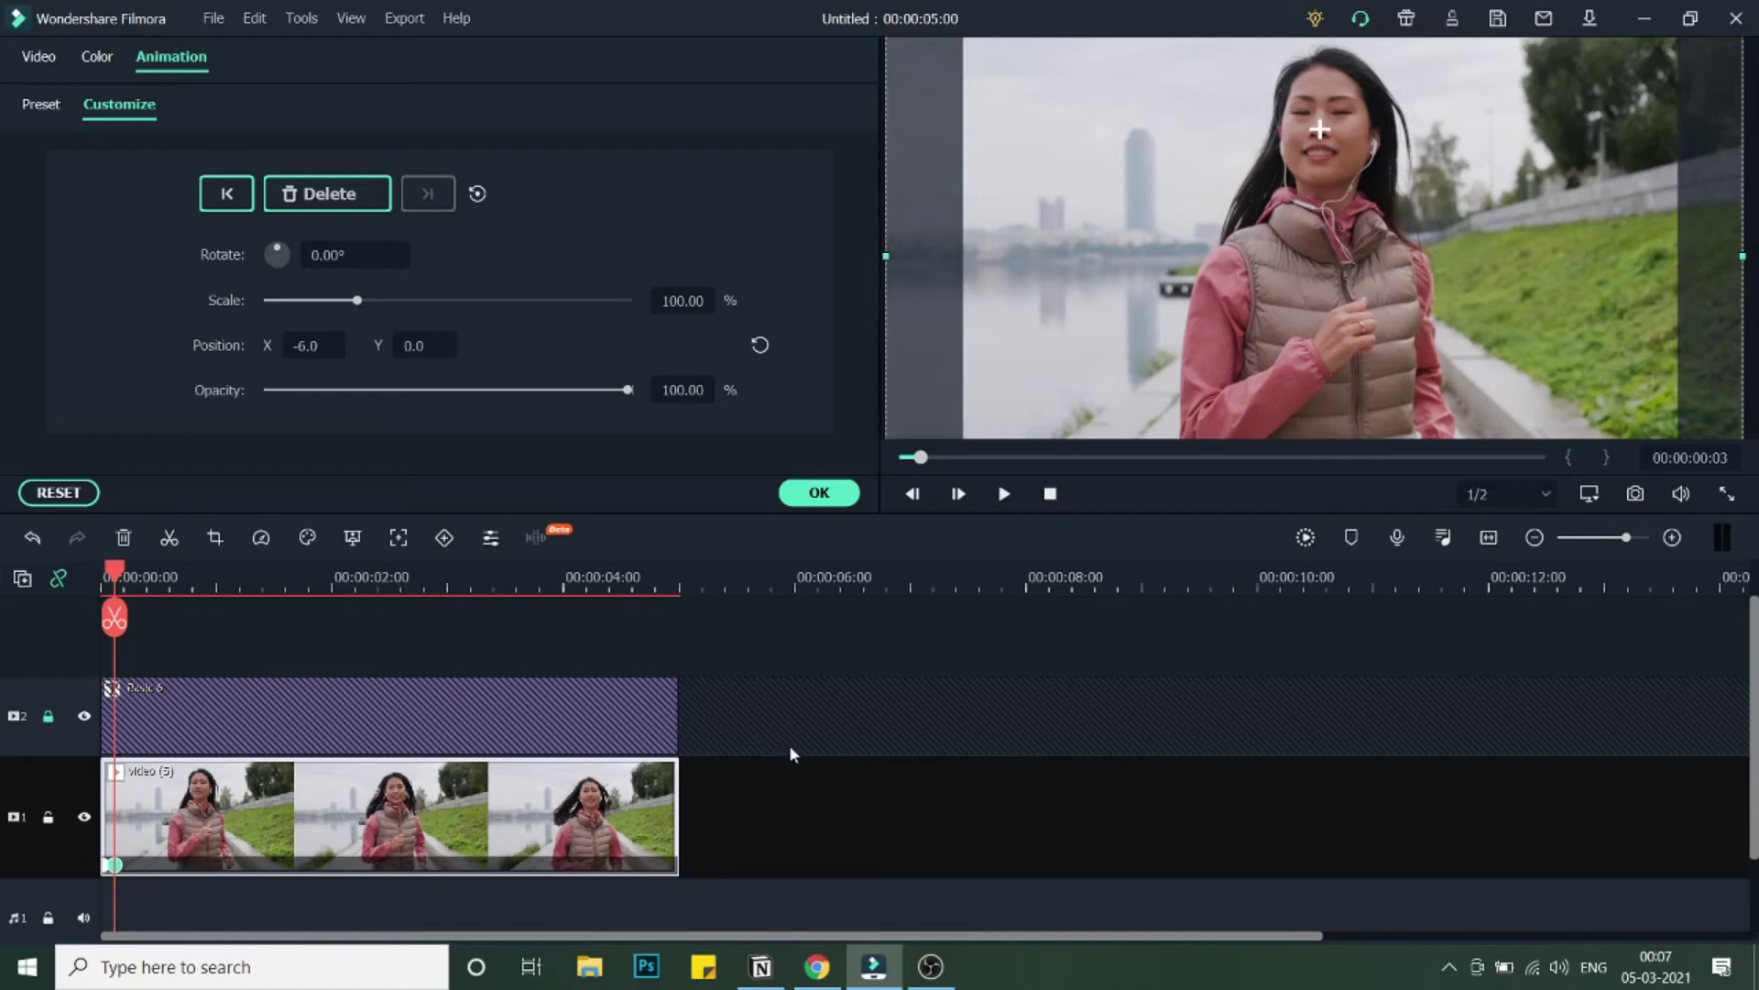
# Nudge the video left and up/down with arrow keys to align the face on the plus sign
pyautogui.click(789, 811)
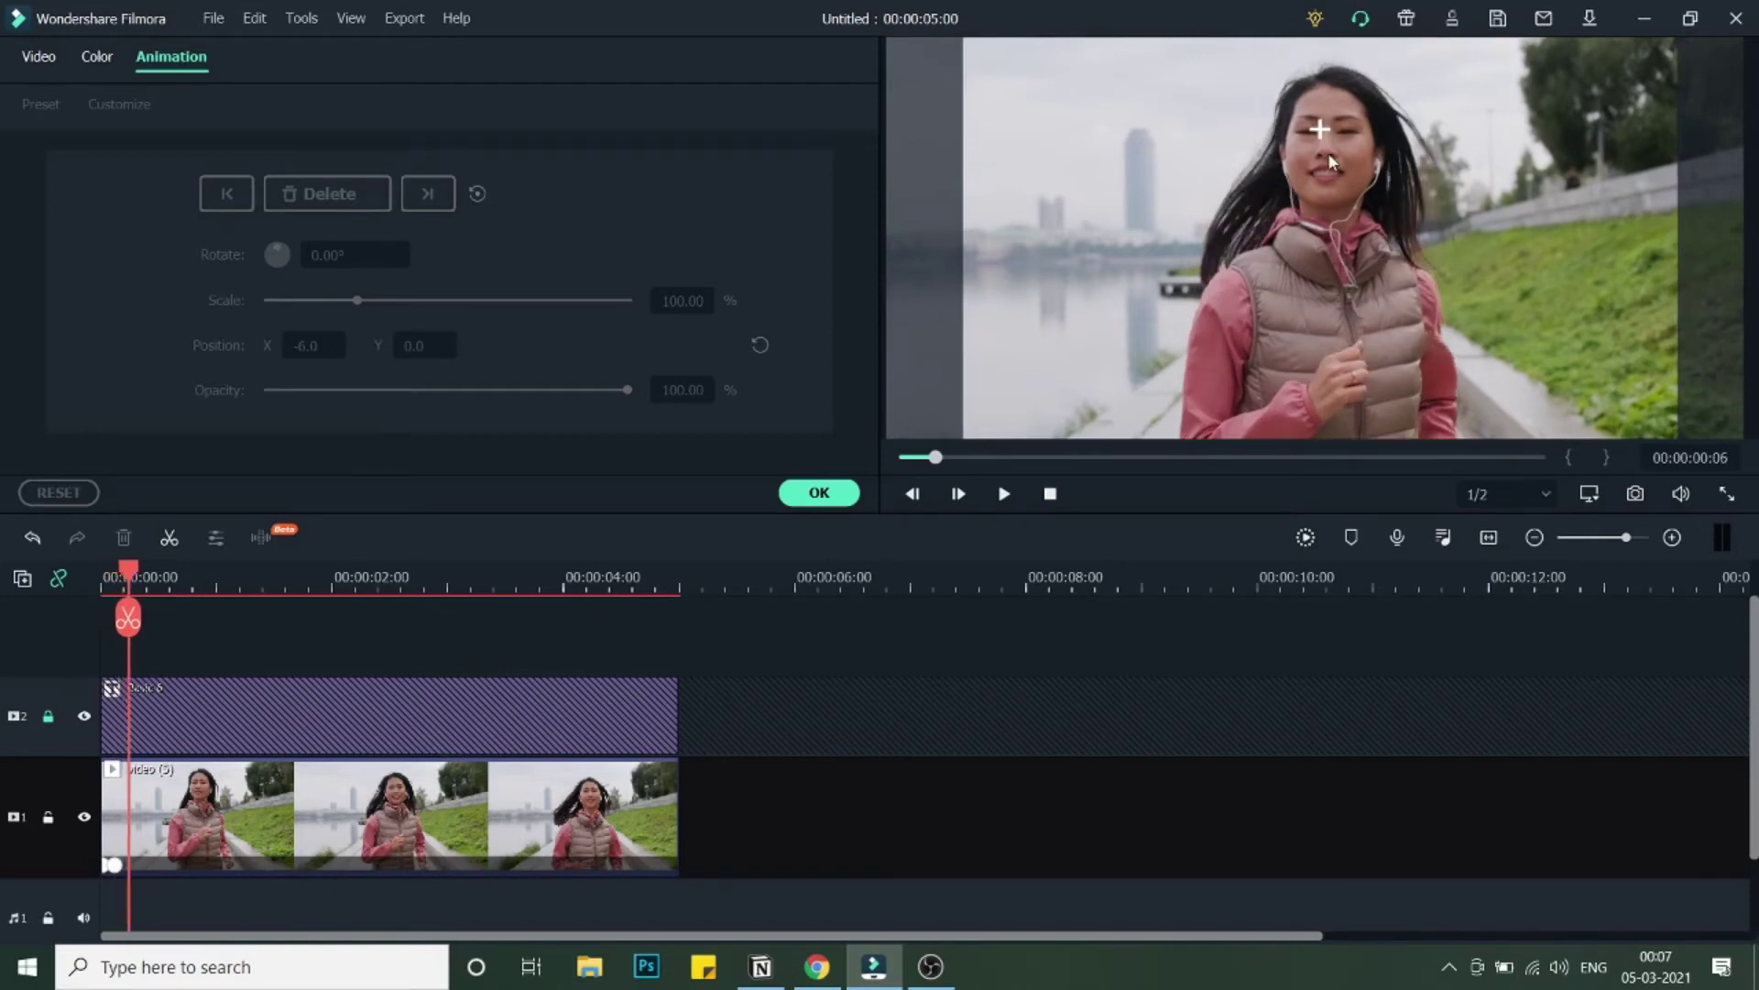
pyautogui.click(1431, 256)
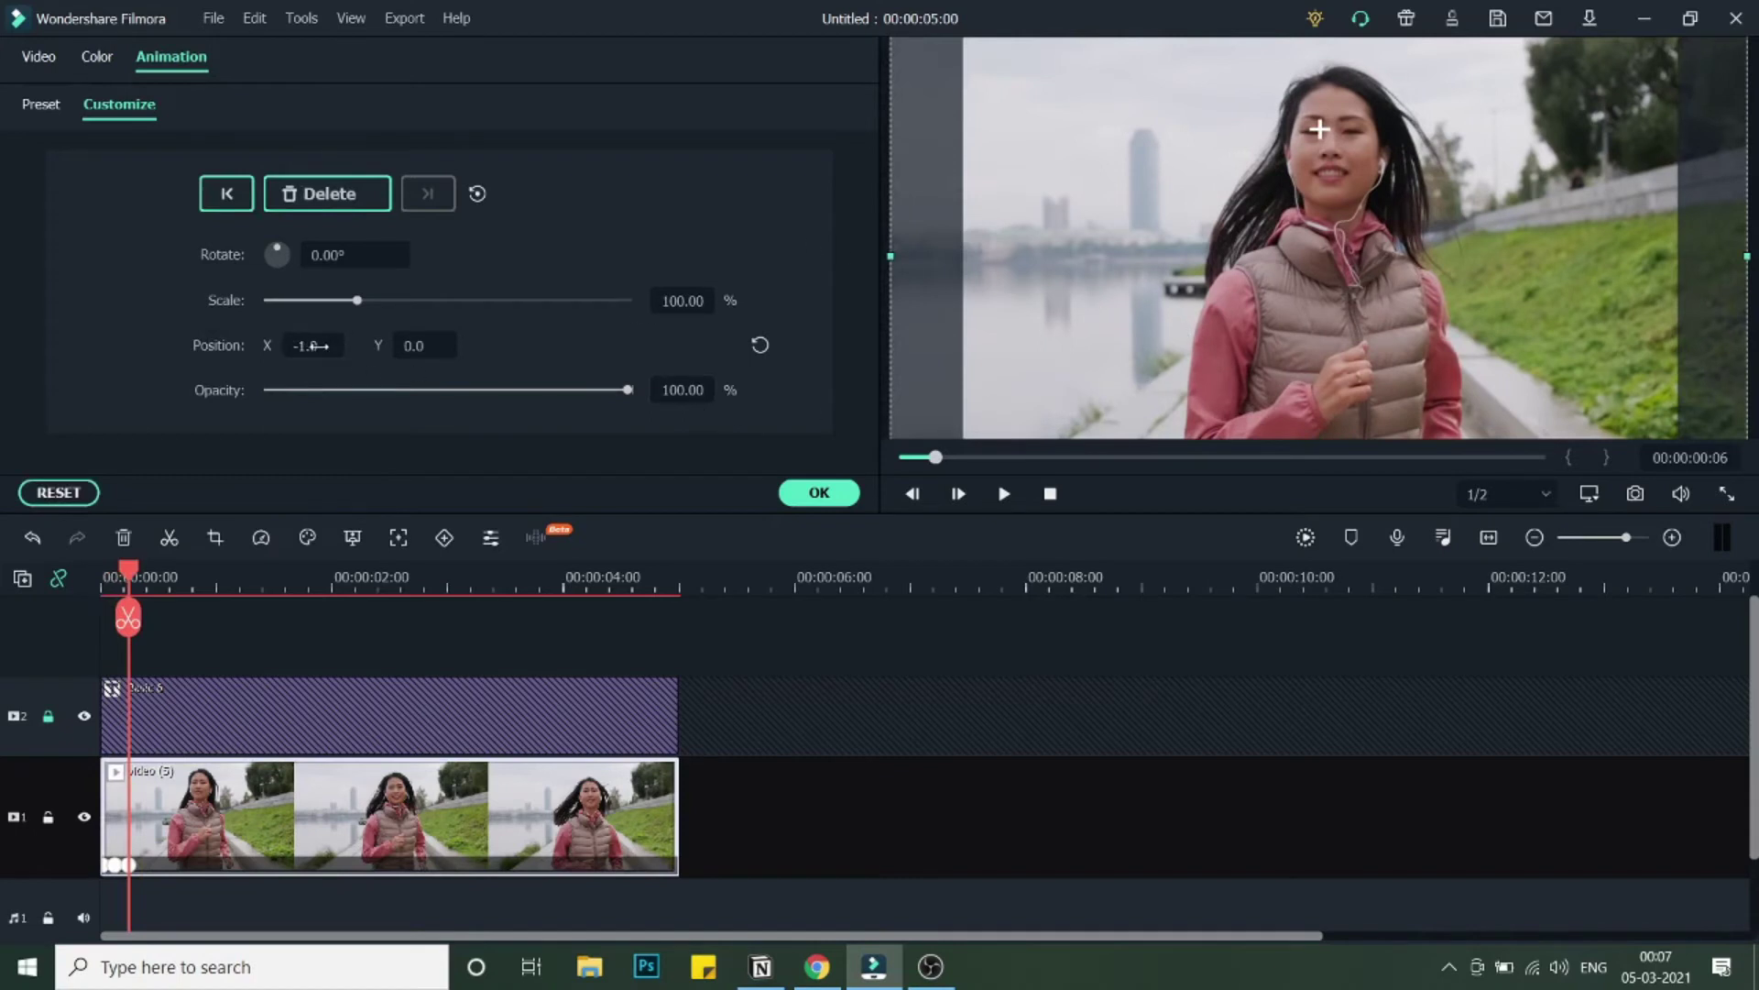
pyautogui.press('Left')
pyautogui.press('Left')
pyautogui.press('Left')
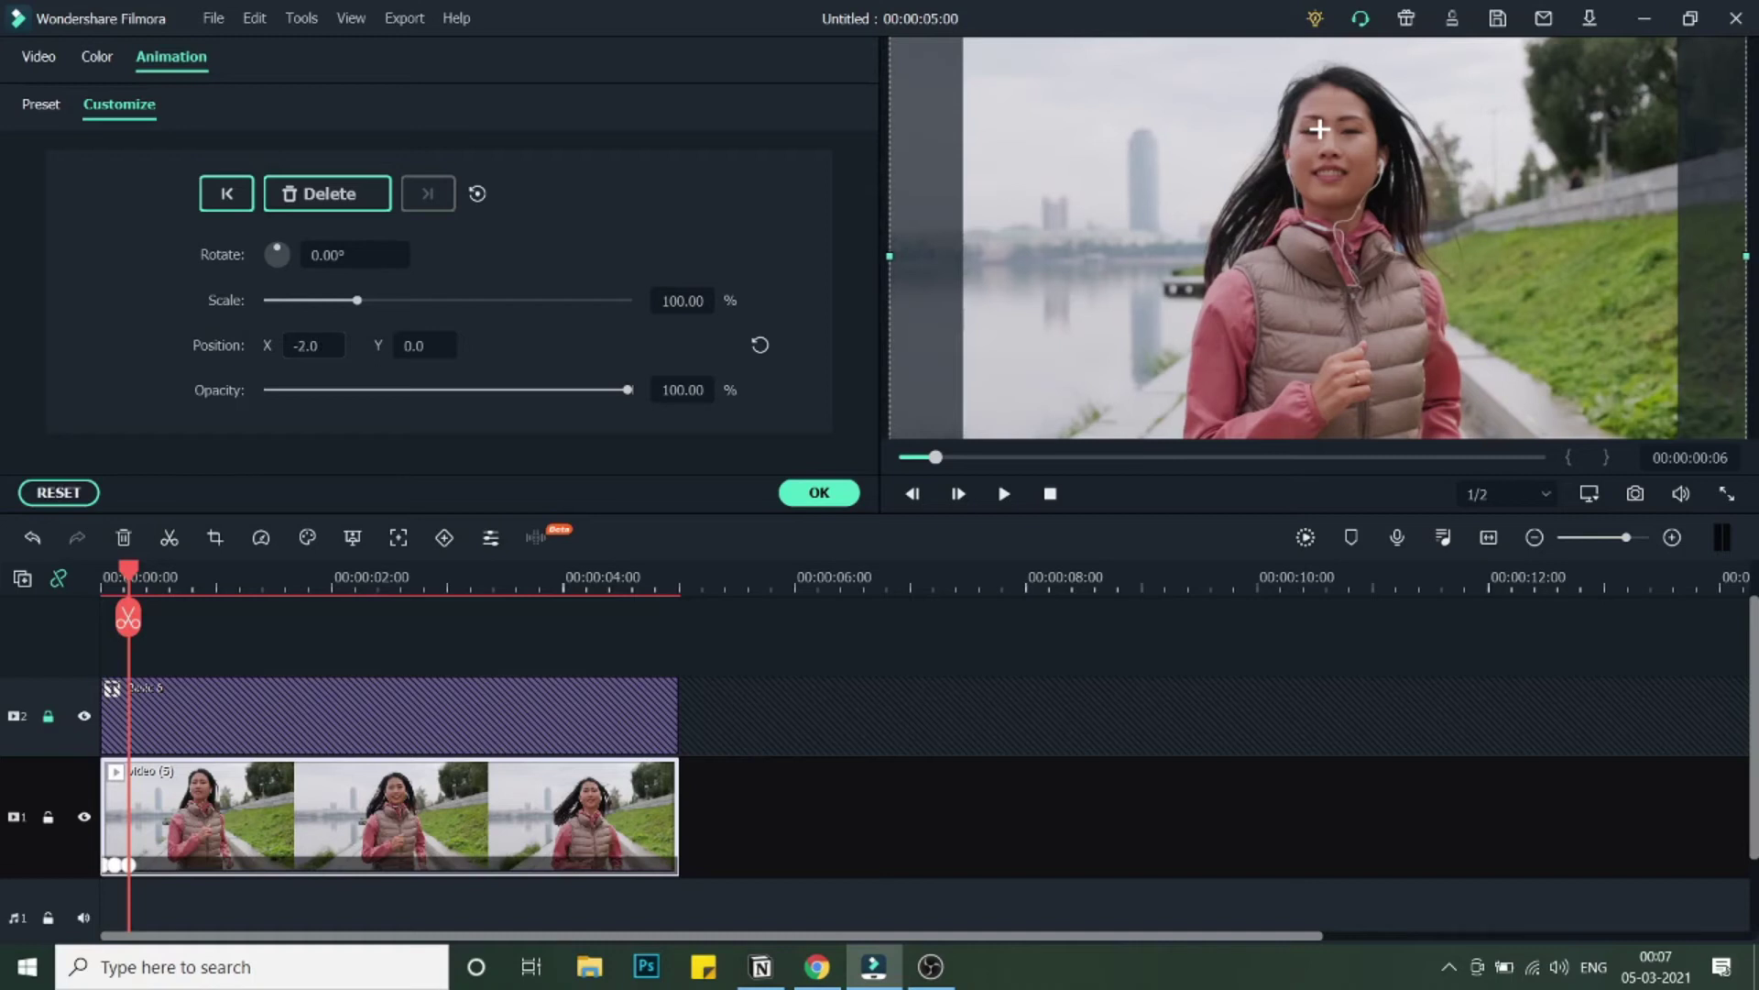
pyautogui.press('Left')
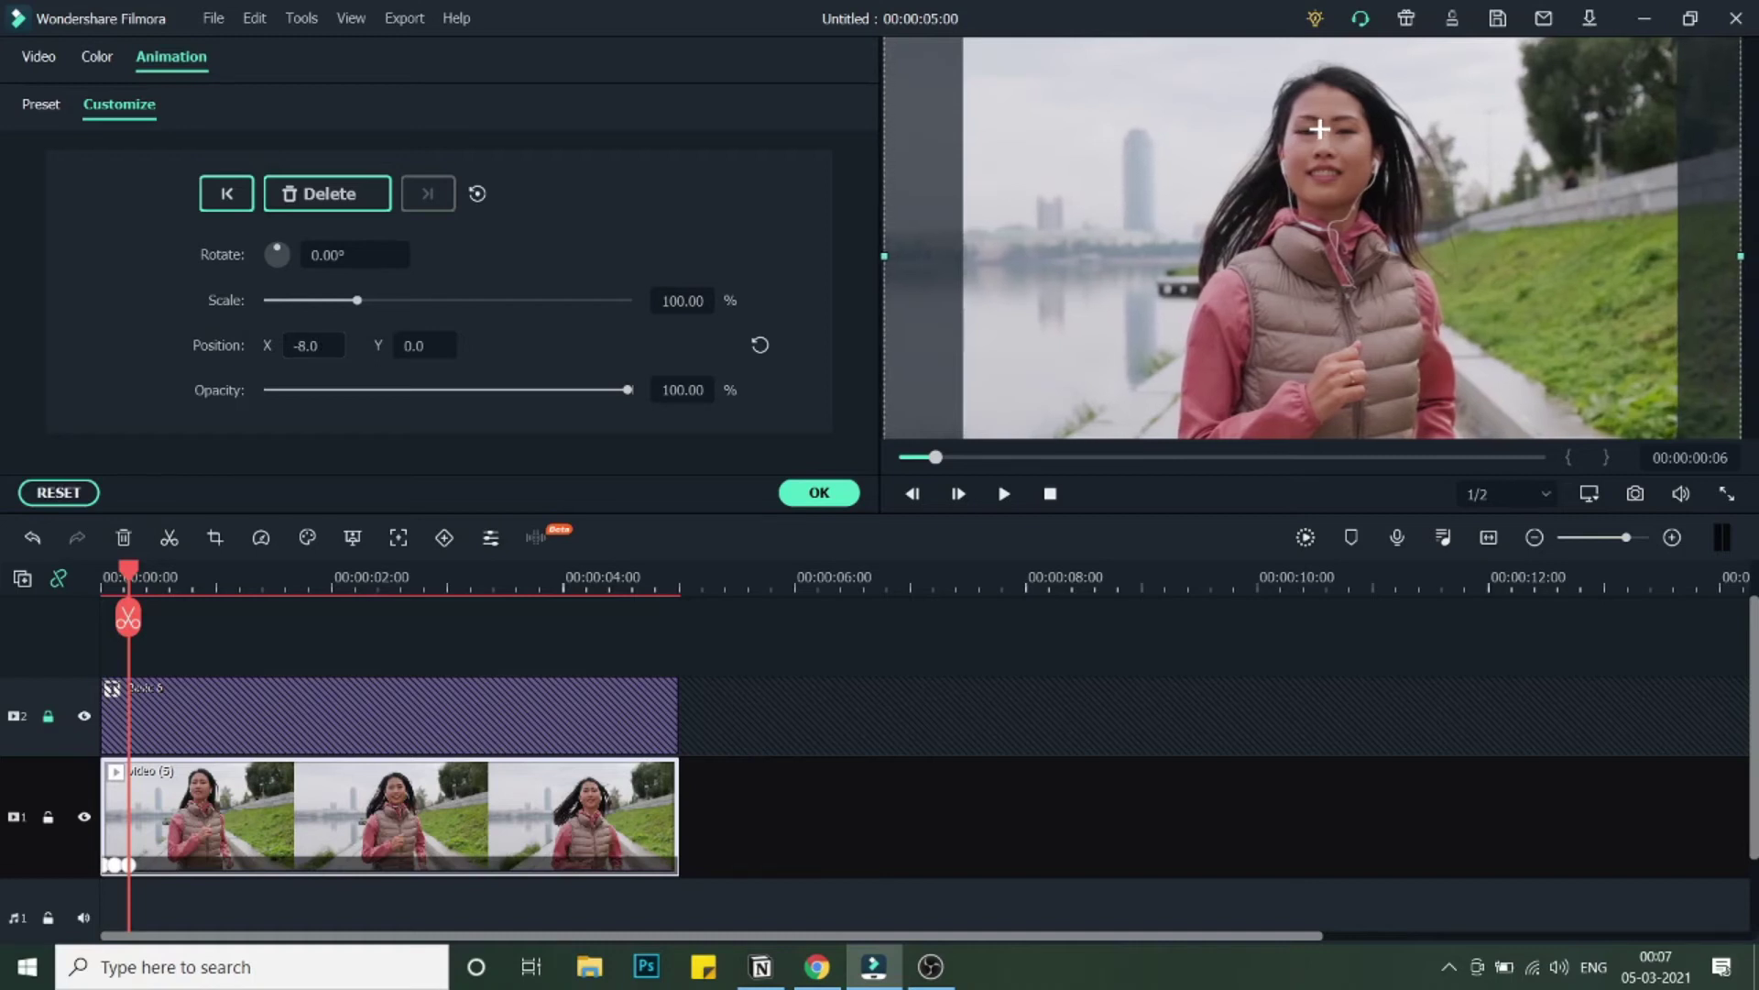
pyautogui.press('Left')
pyautogui.press('Left')
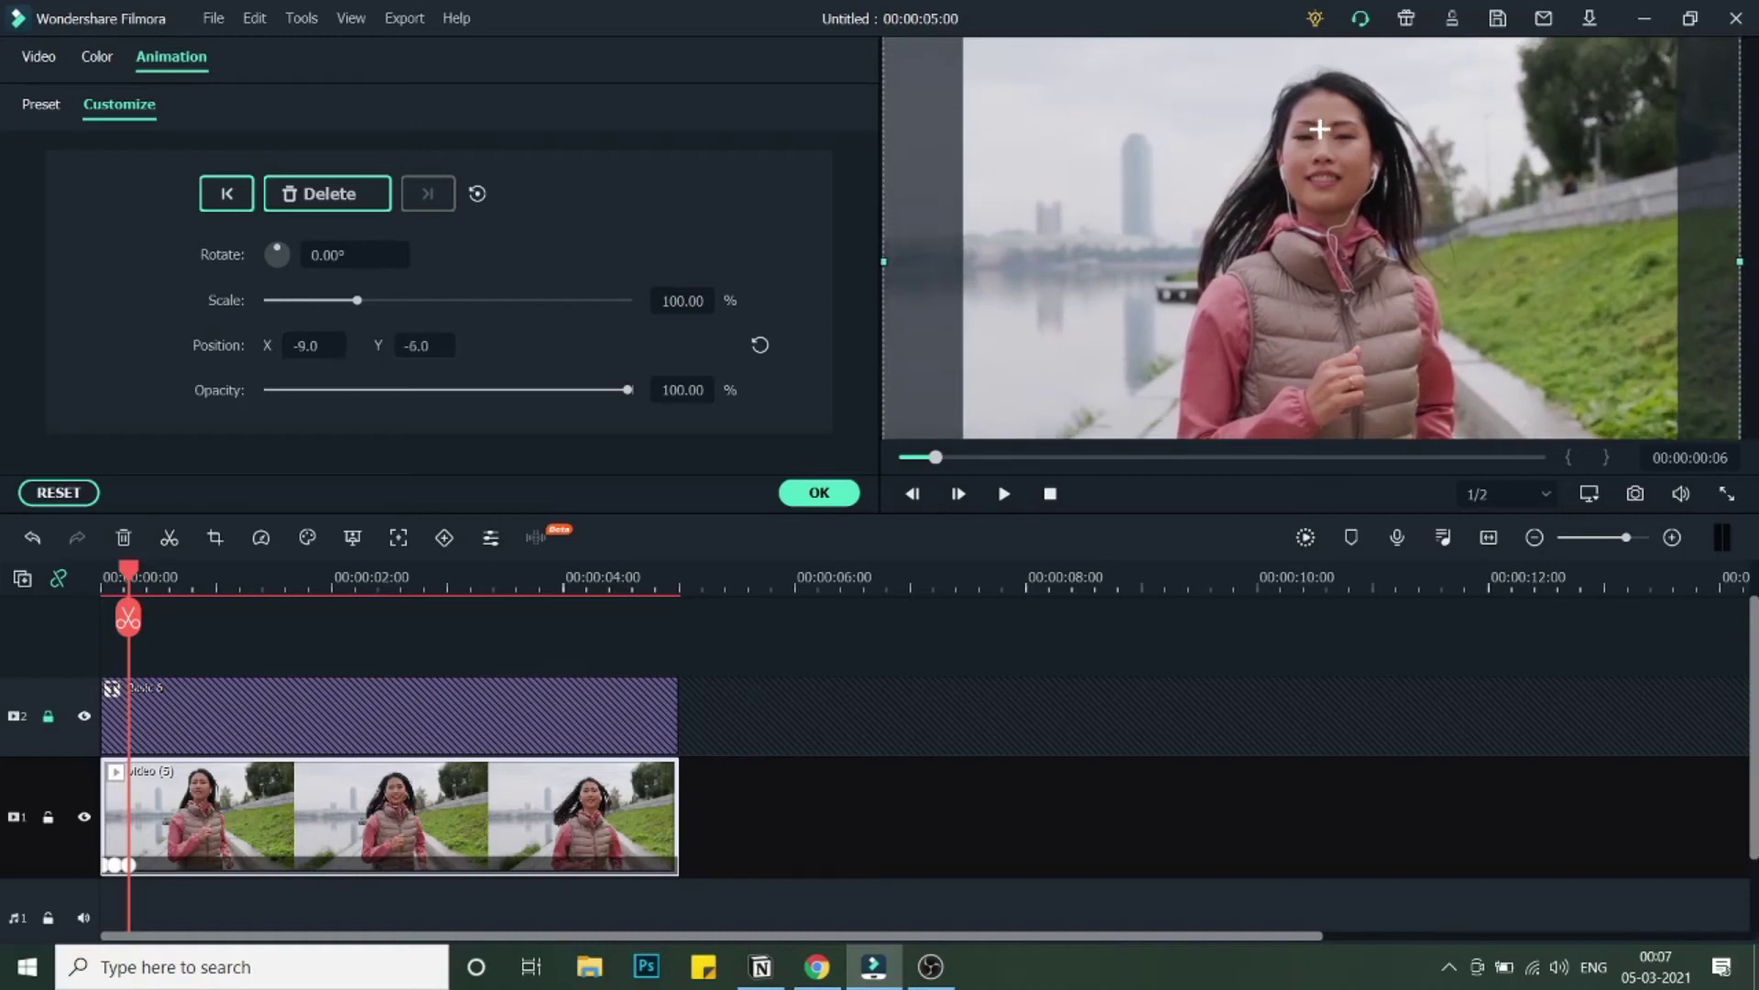
pyautogui.press('Up')
pyautogui.press('Up')
pyautogui.press('Up')
pyautogui.press('Down')
pyautogui.press('Down')
pyautogui.press('Down')
pyautogui.press('Down')
pyautogui.press('Down')
pyautogui.press('Down')
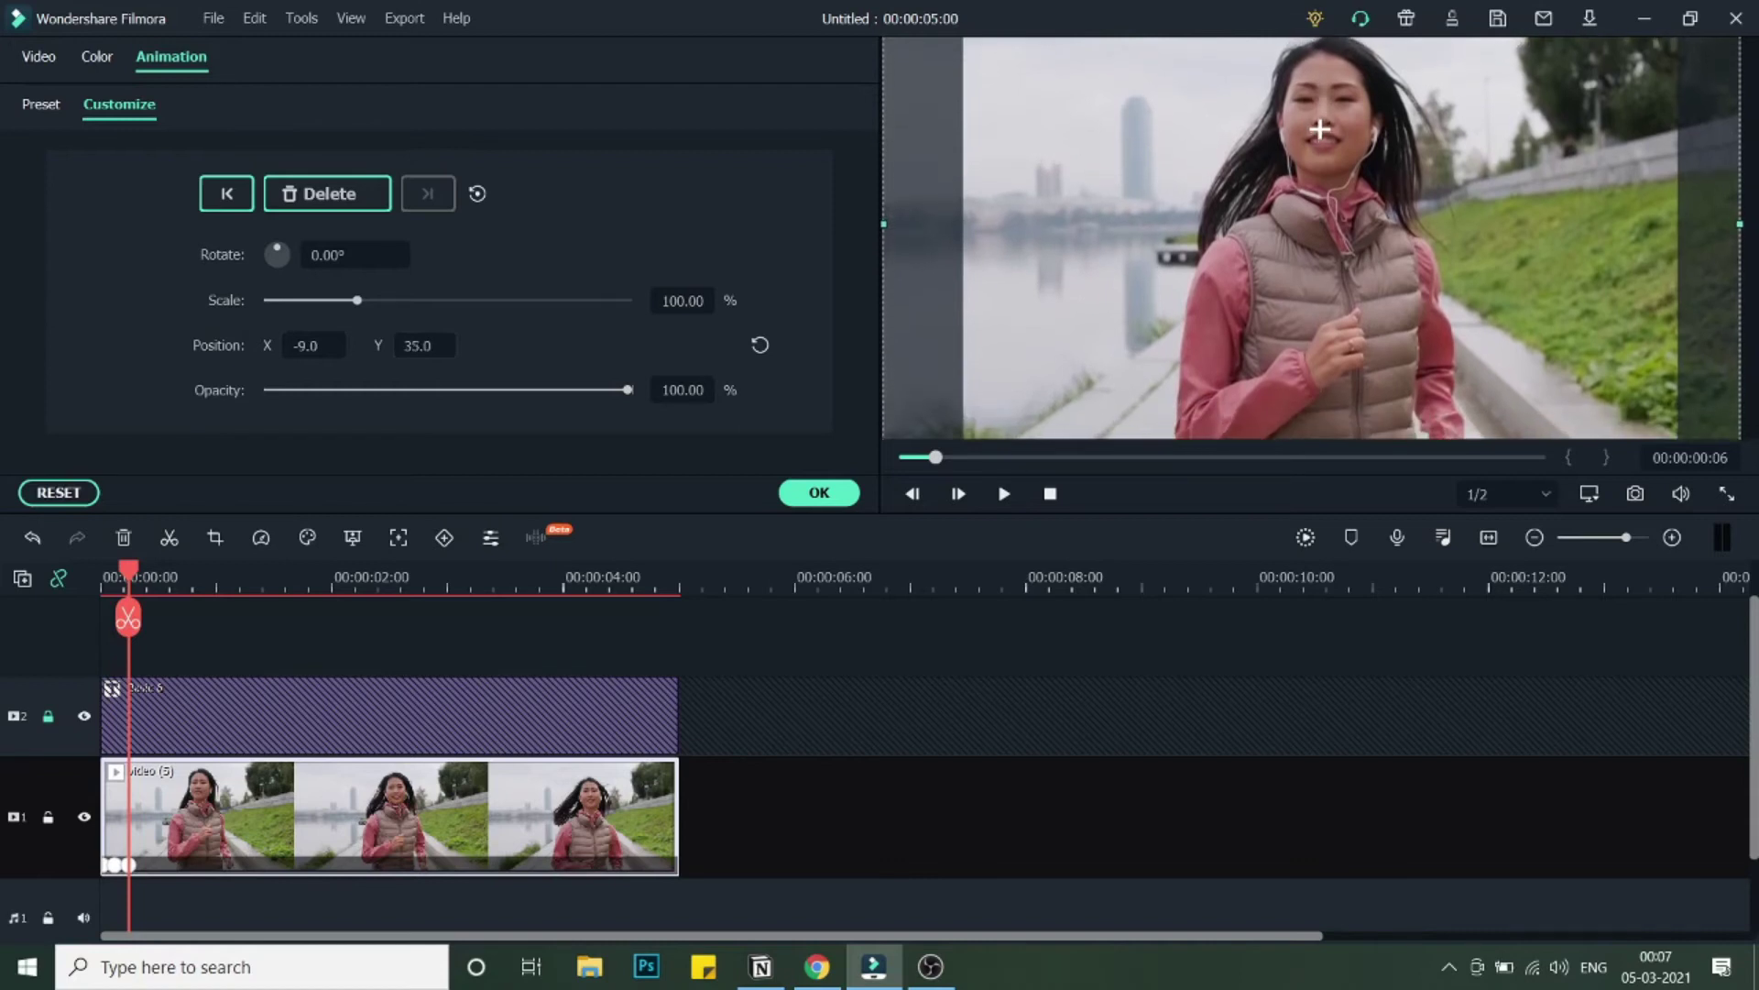
pyautogui.press('Down')
pyautogui.press('Down')
pyautogui.press('Down')
pyautogui.press('Down')
pyautogui.press('Down')
pyautogui.press('Down')
pyautogui.press('Down')
pyautogui.press('Down')
pyautogui.press('Down')
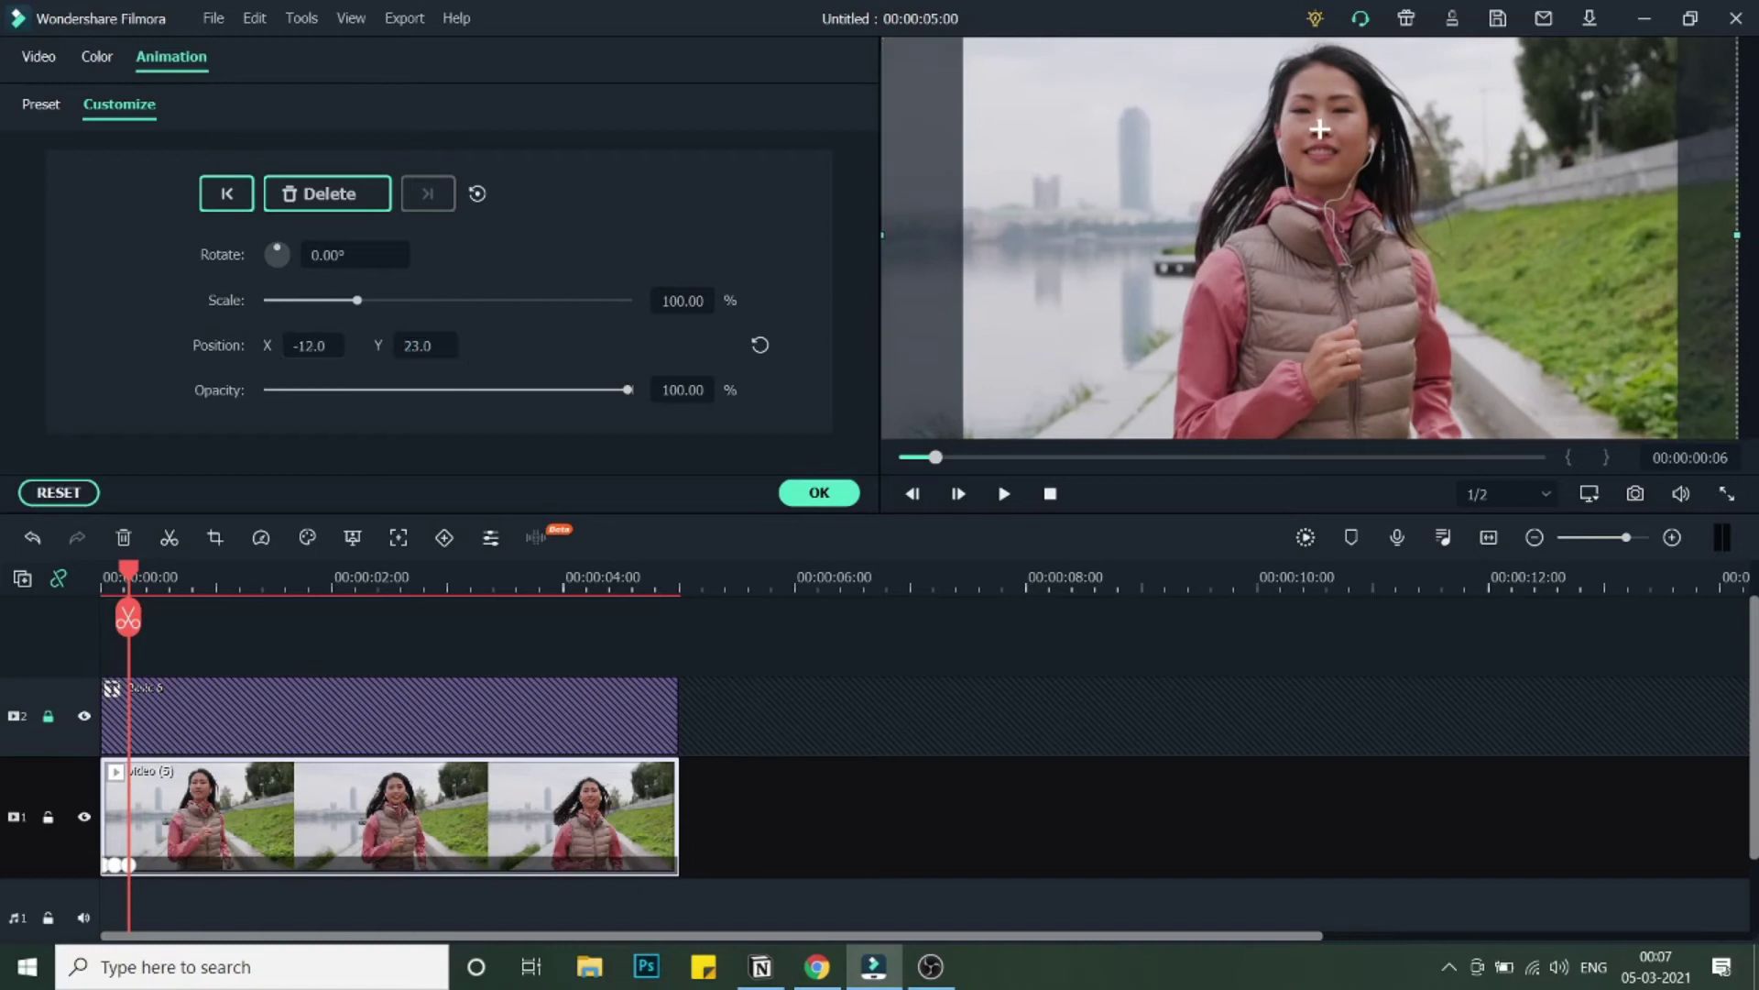
# Shift the video further left, making the keyframe nine frames in about X -14, Y 21
pyautogui.press('Left')
pyautogui.press('Left')
pyautogui.press('Left')
pyautogui.click(801, 723)
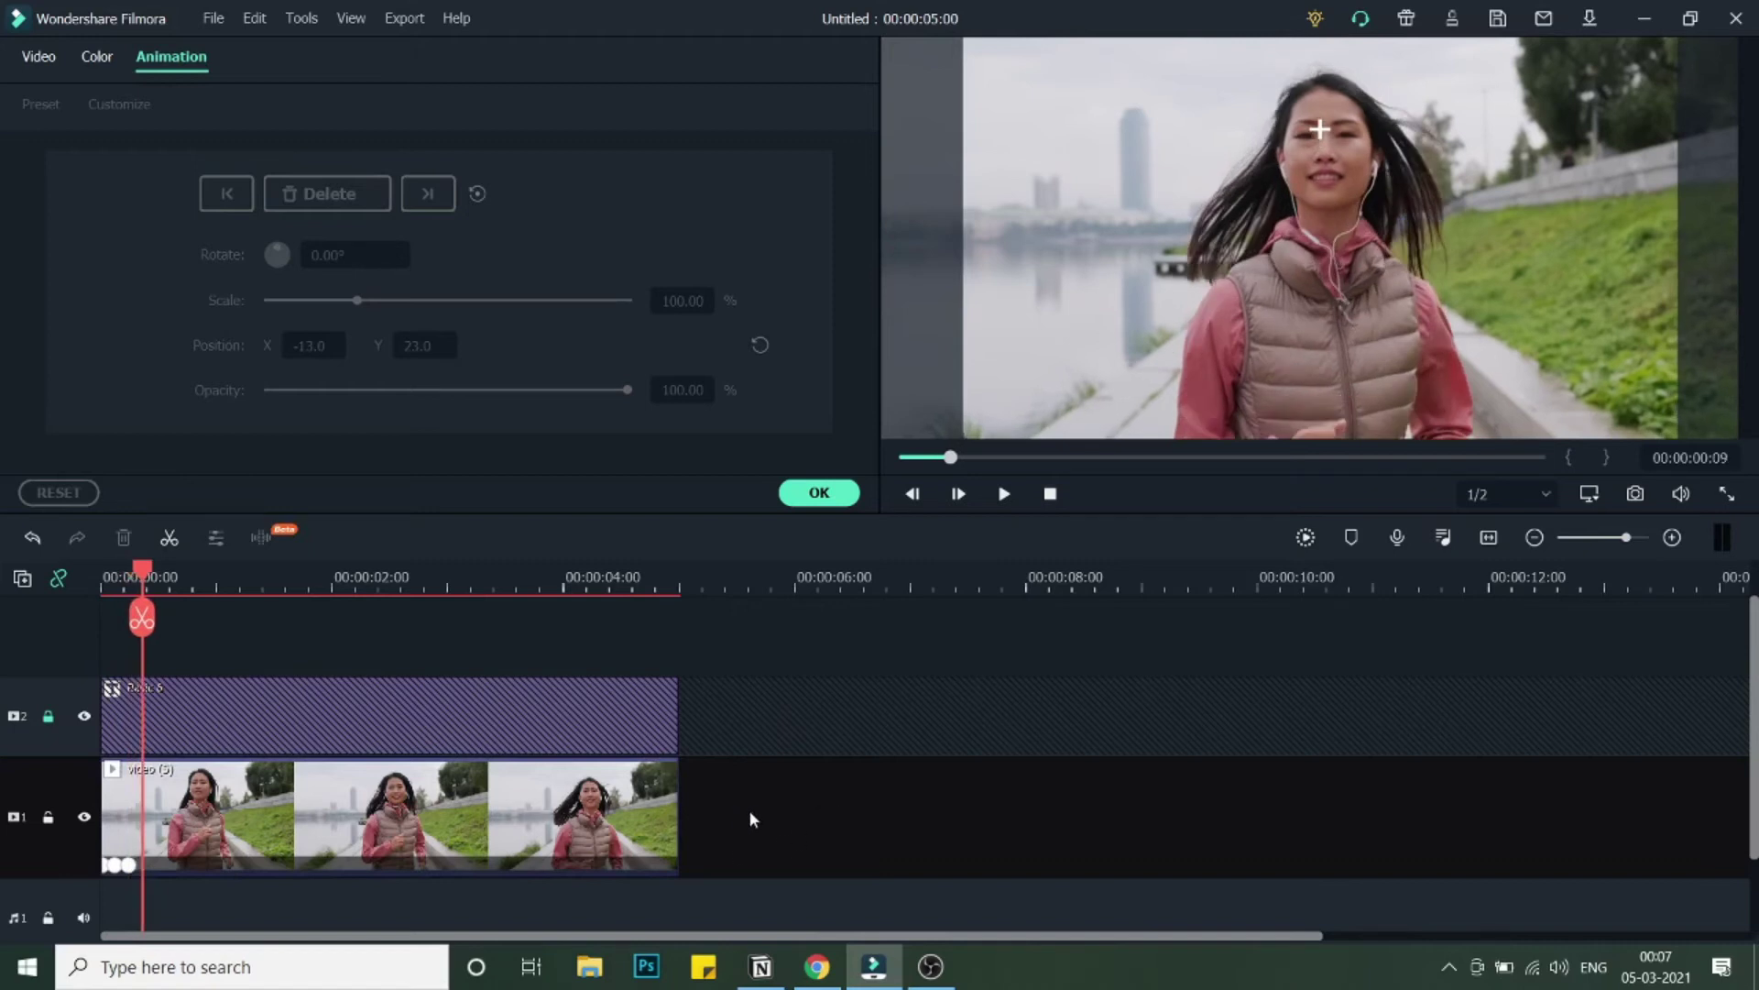
pyautogui.doubleClick(544, 816)
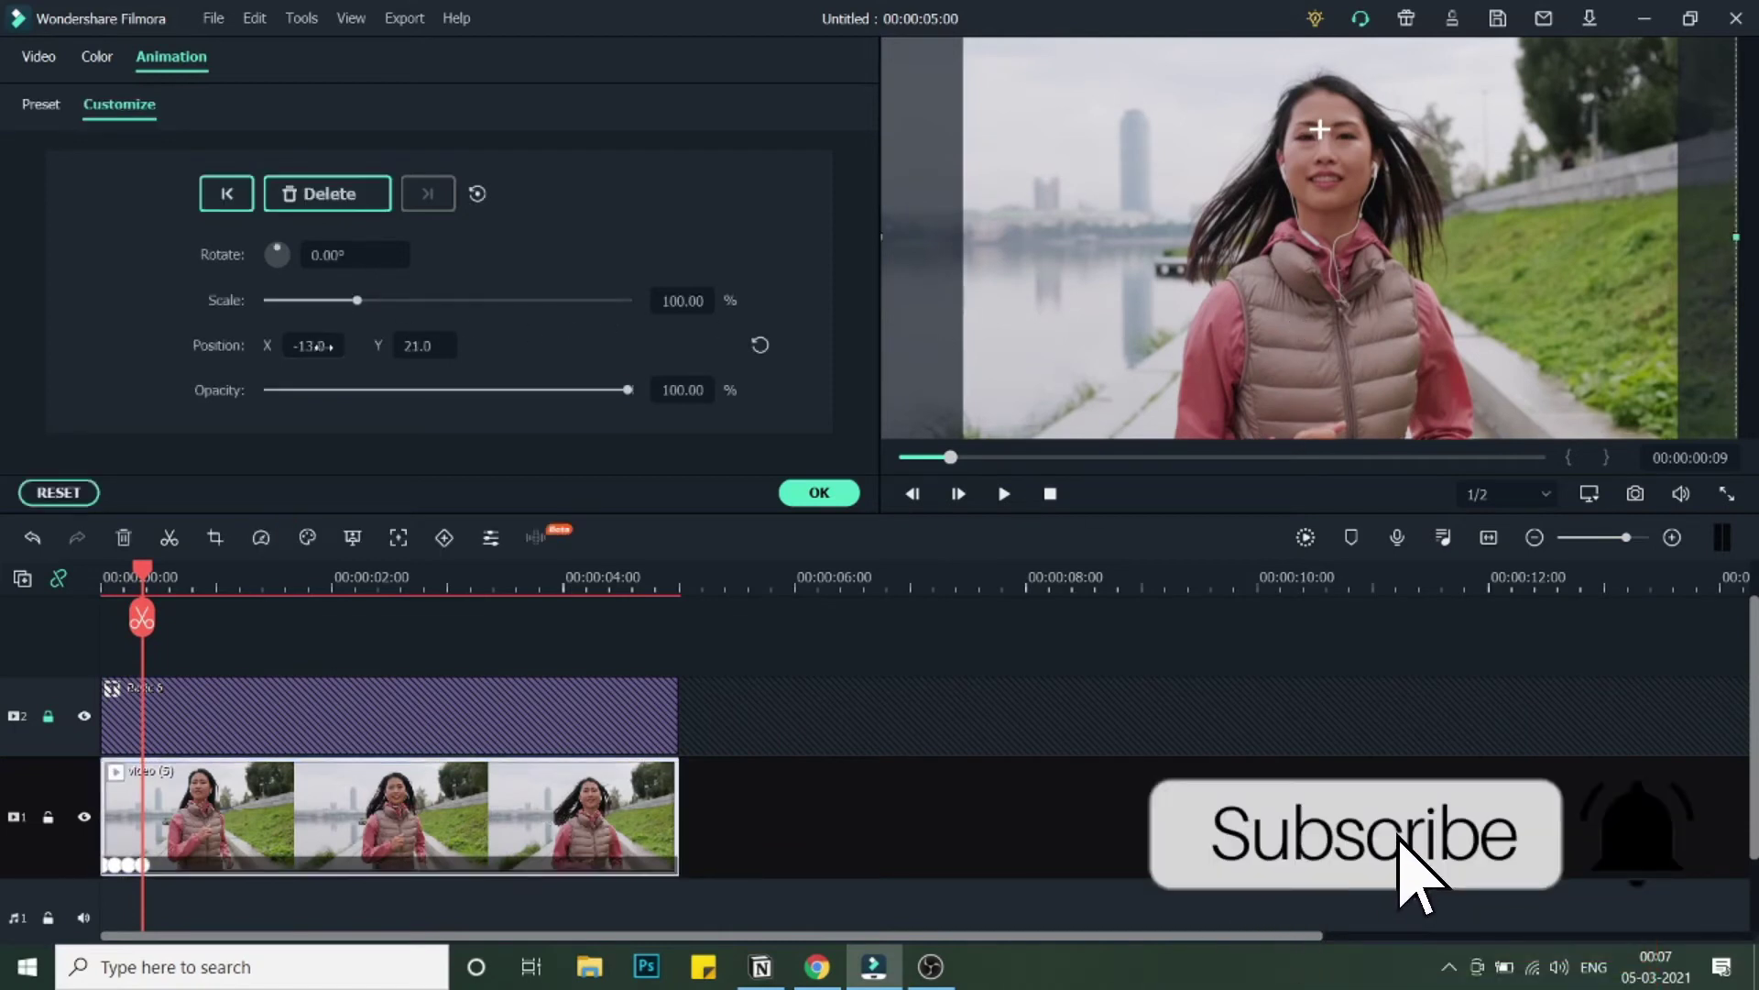
pyautogui.moveTo(313, 345); pyautogui.dragTo(305, 344)
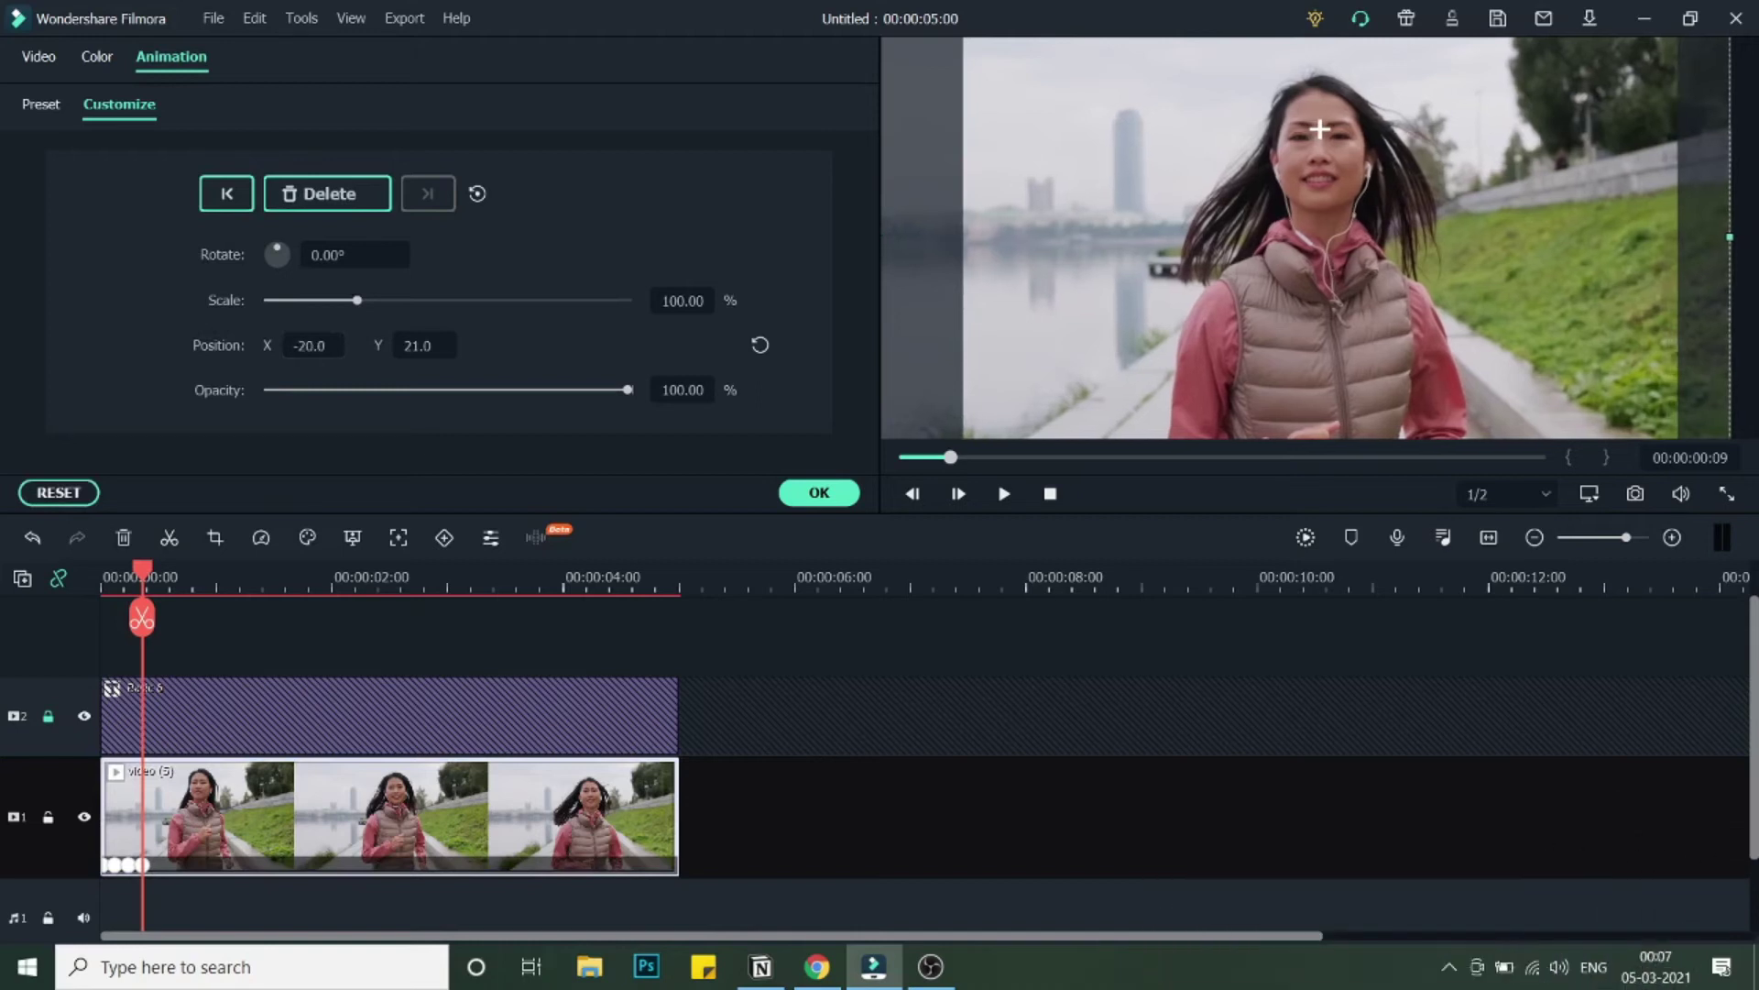
# Nudge the position, then play and pause to the next keyframe stops with the face centred
pyautogui.moveTo(1317, 129); pyautogui.dragTo(1319, 131)
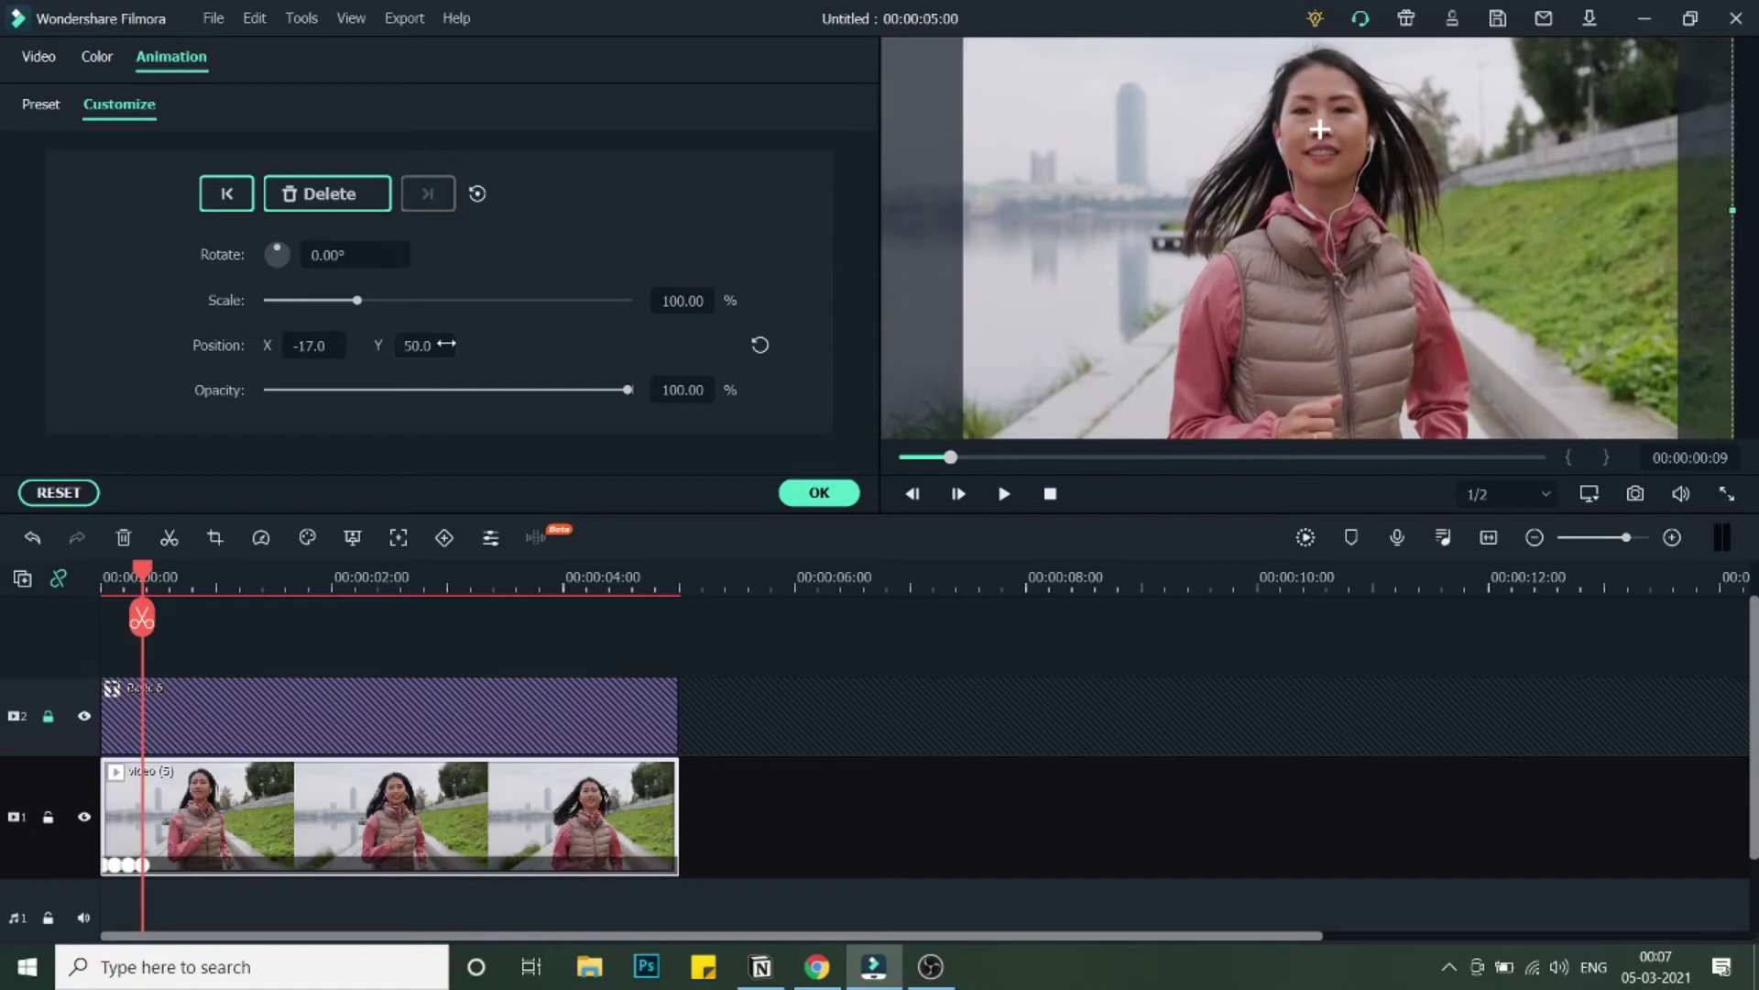
pyautogui.press('space')
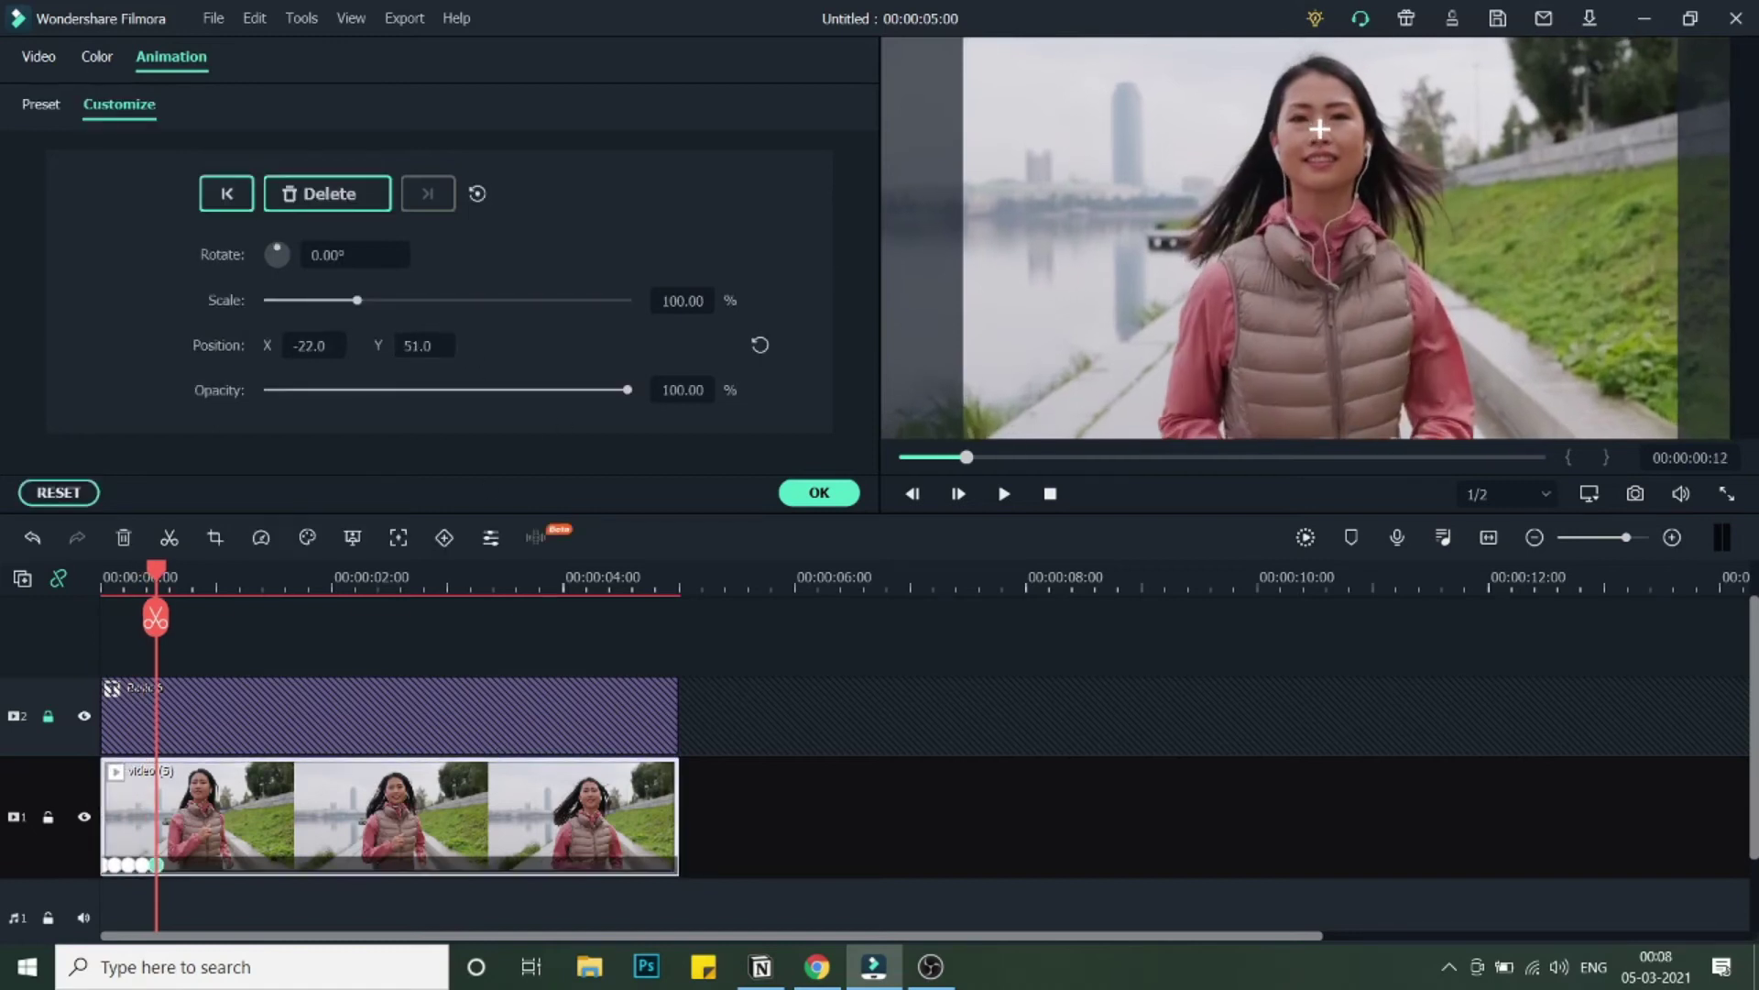
pyautogui.press('space')
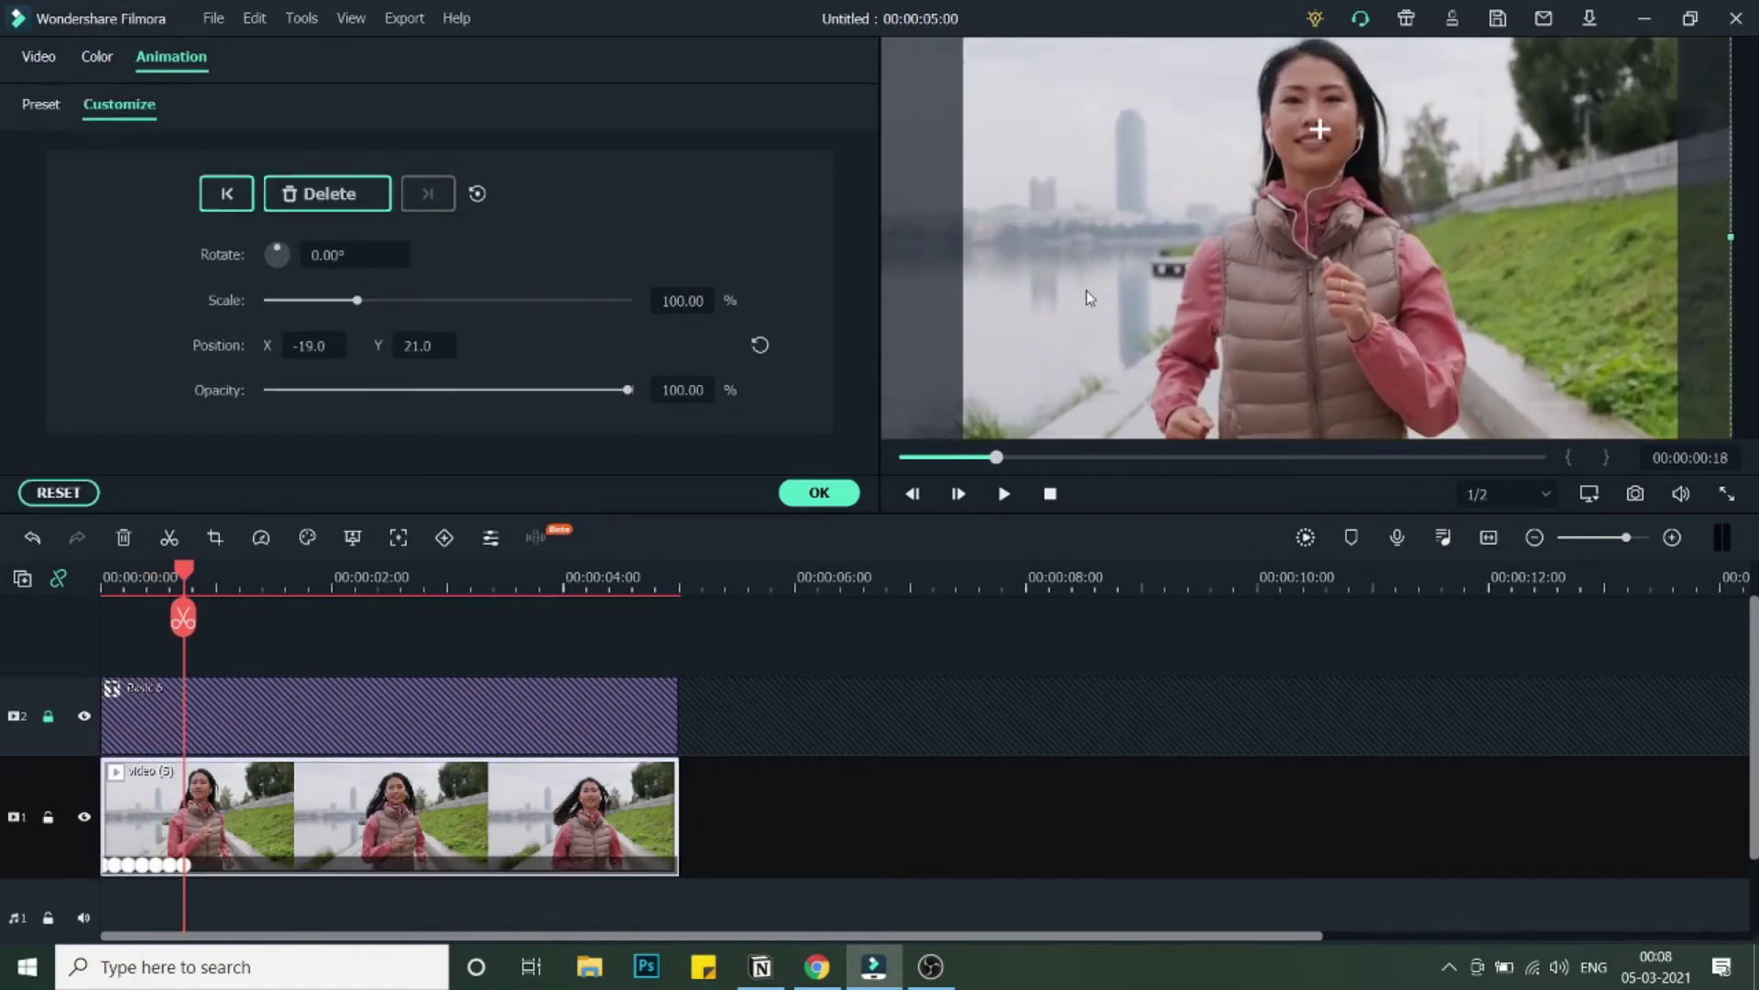
pyautogui.press('space')
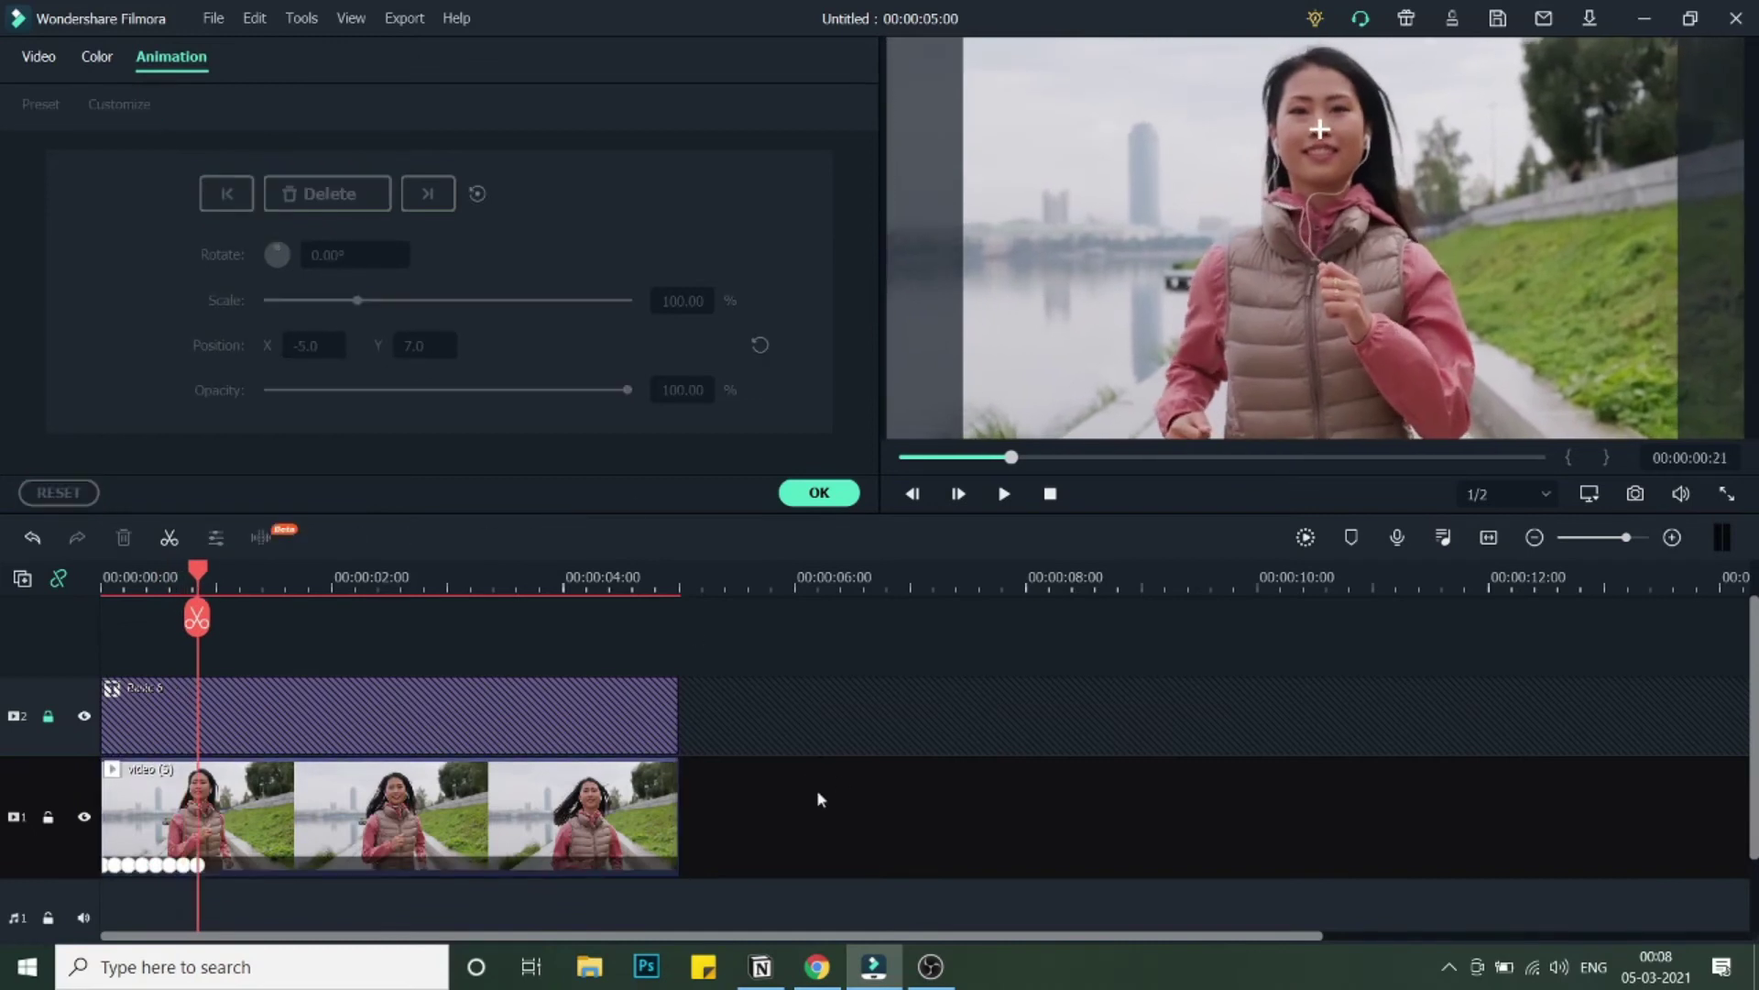
pyautogui.press('space')
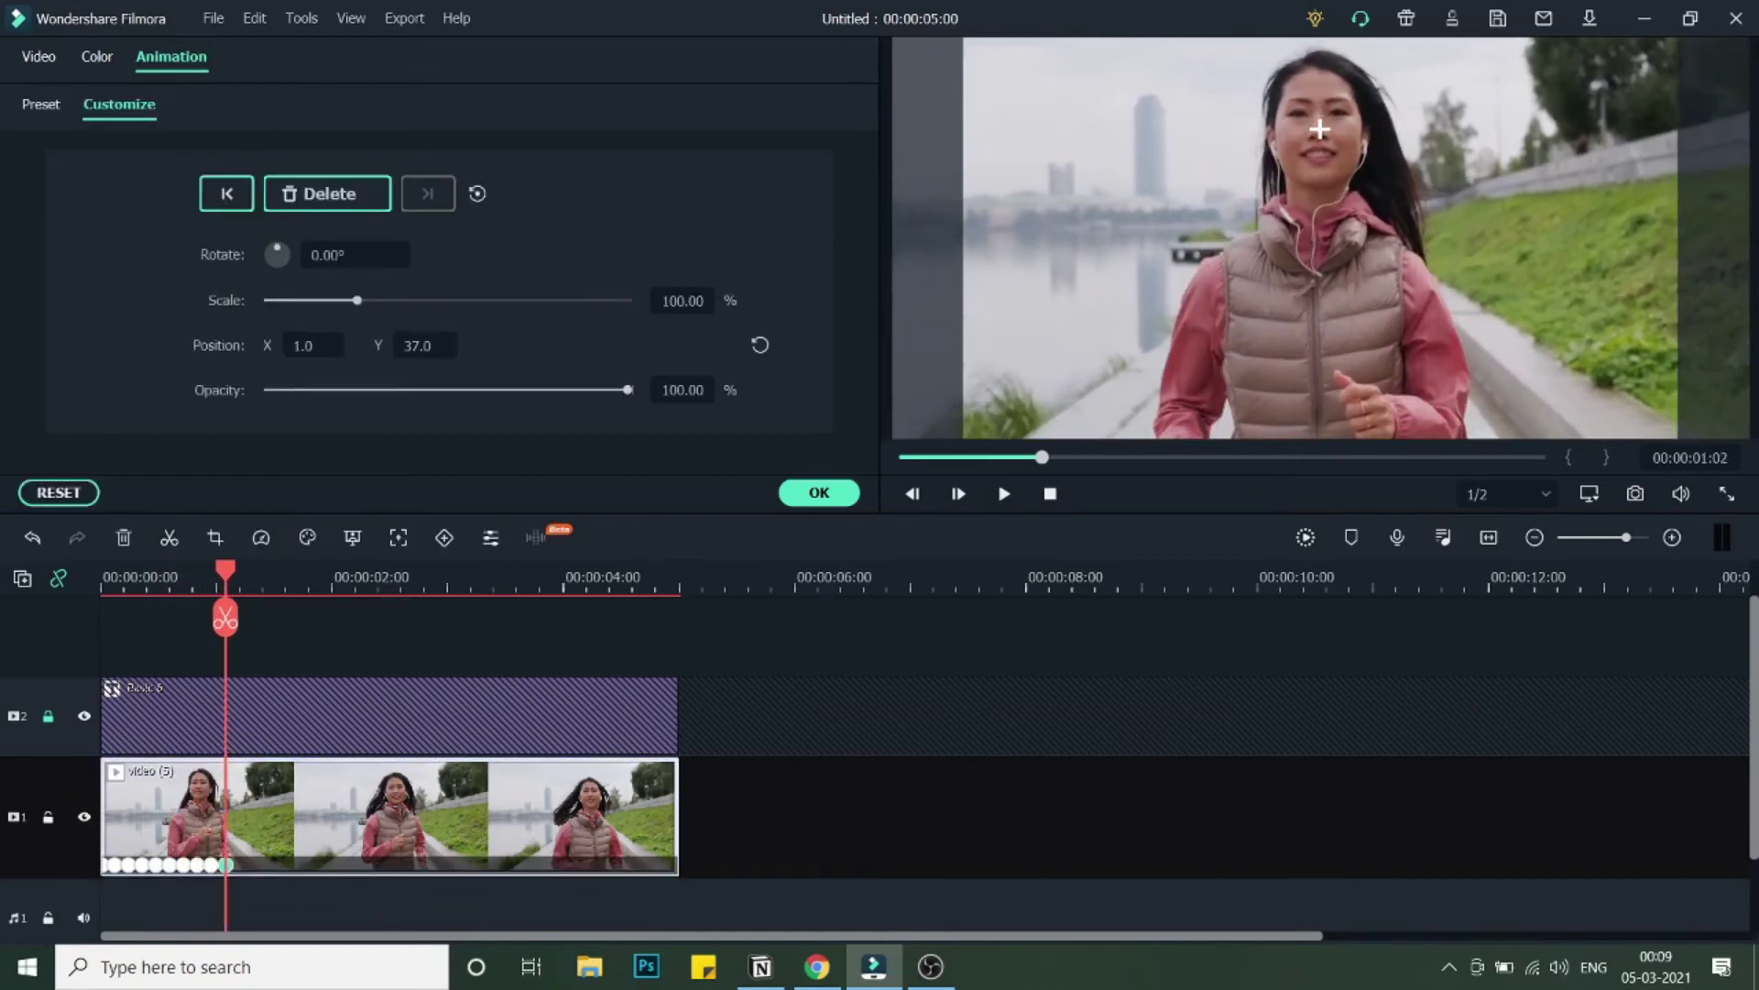
pyautogui.press('space')
pyautogui.press('space')
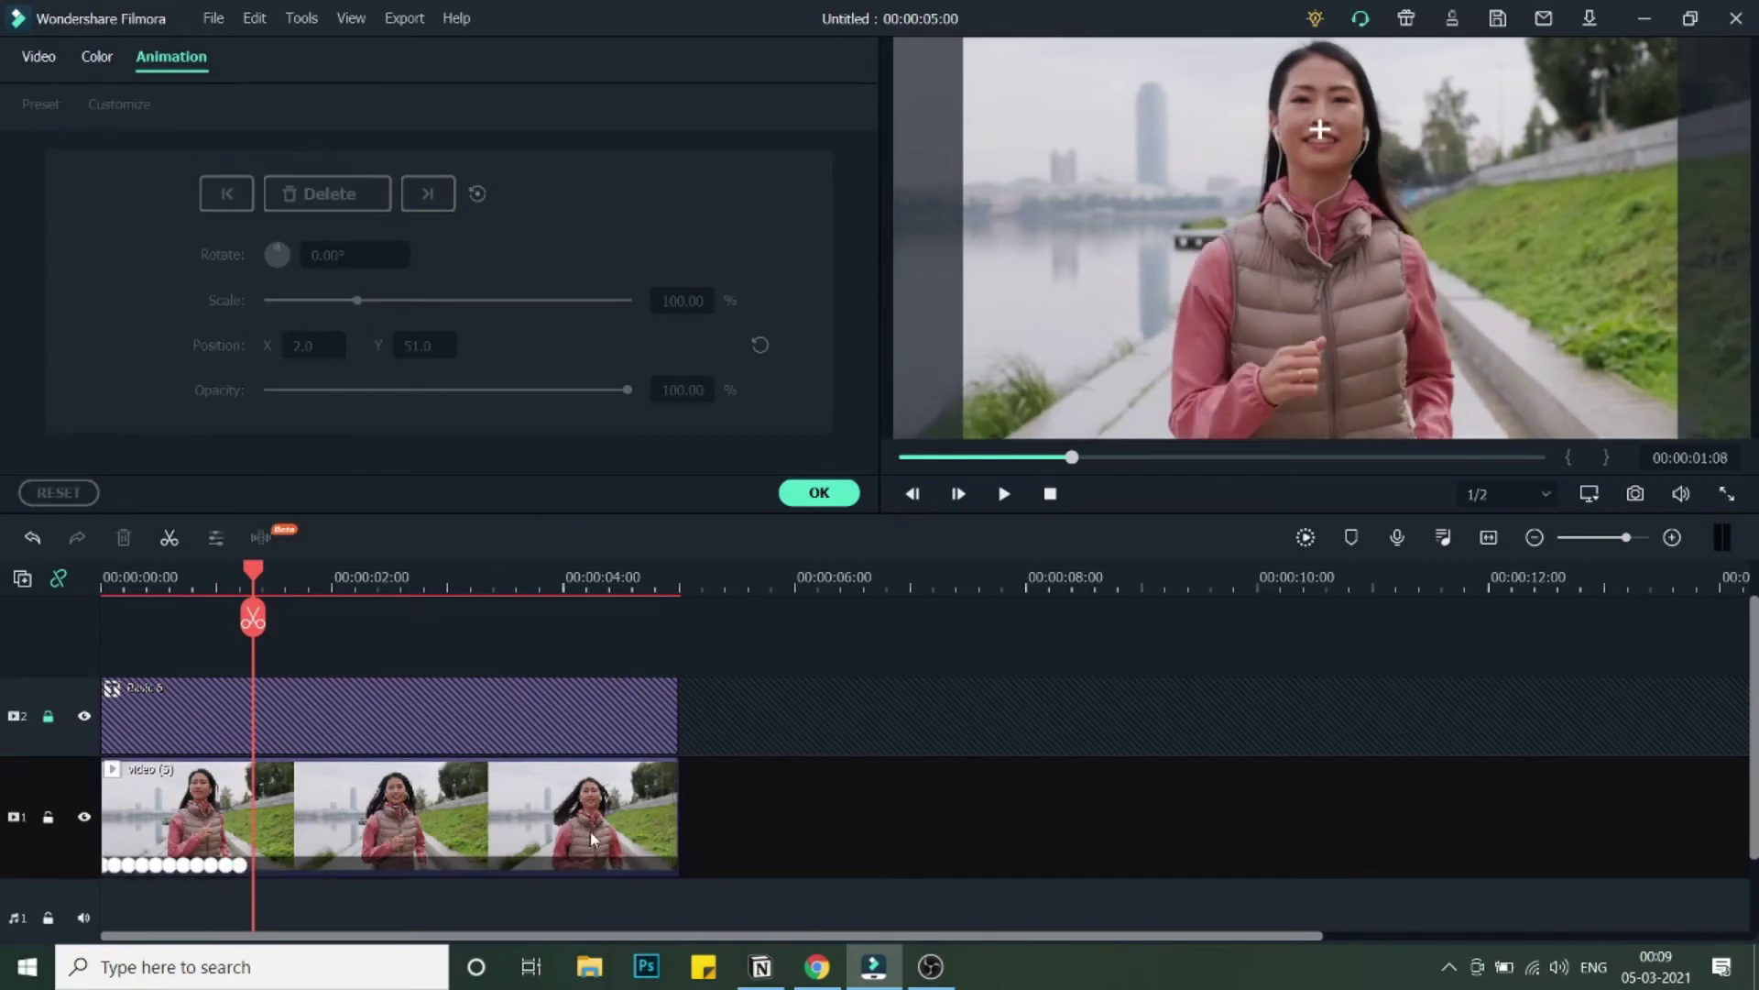
pyautogui.press('space')
# Keep stepping through the clip, adding keyframes up to about 2s 22f (X -1, Y 54)
pyautogui.press('space')
pyautogui.press('space')
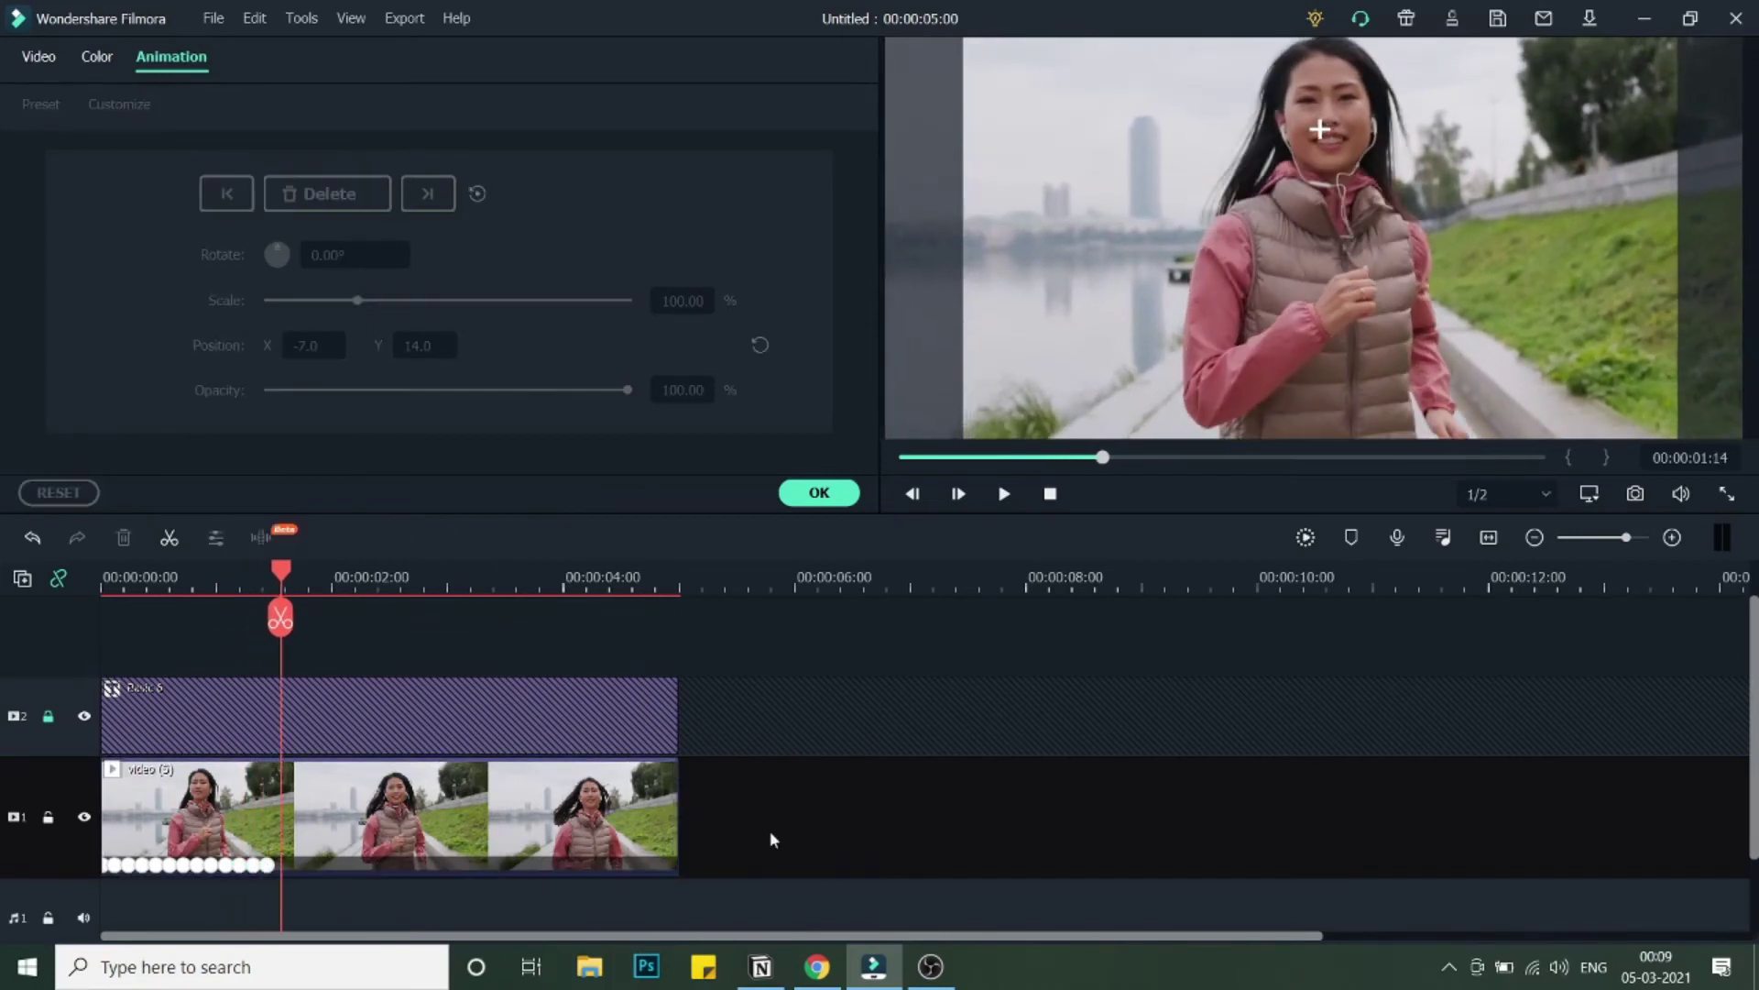
pyautogui.press('space')
pyautogui.press('space')
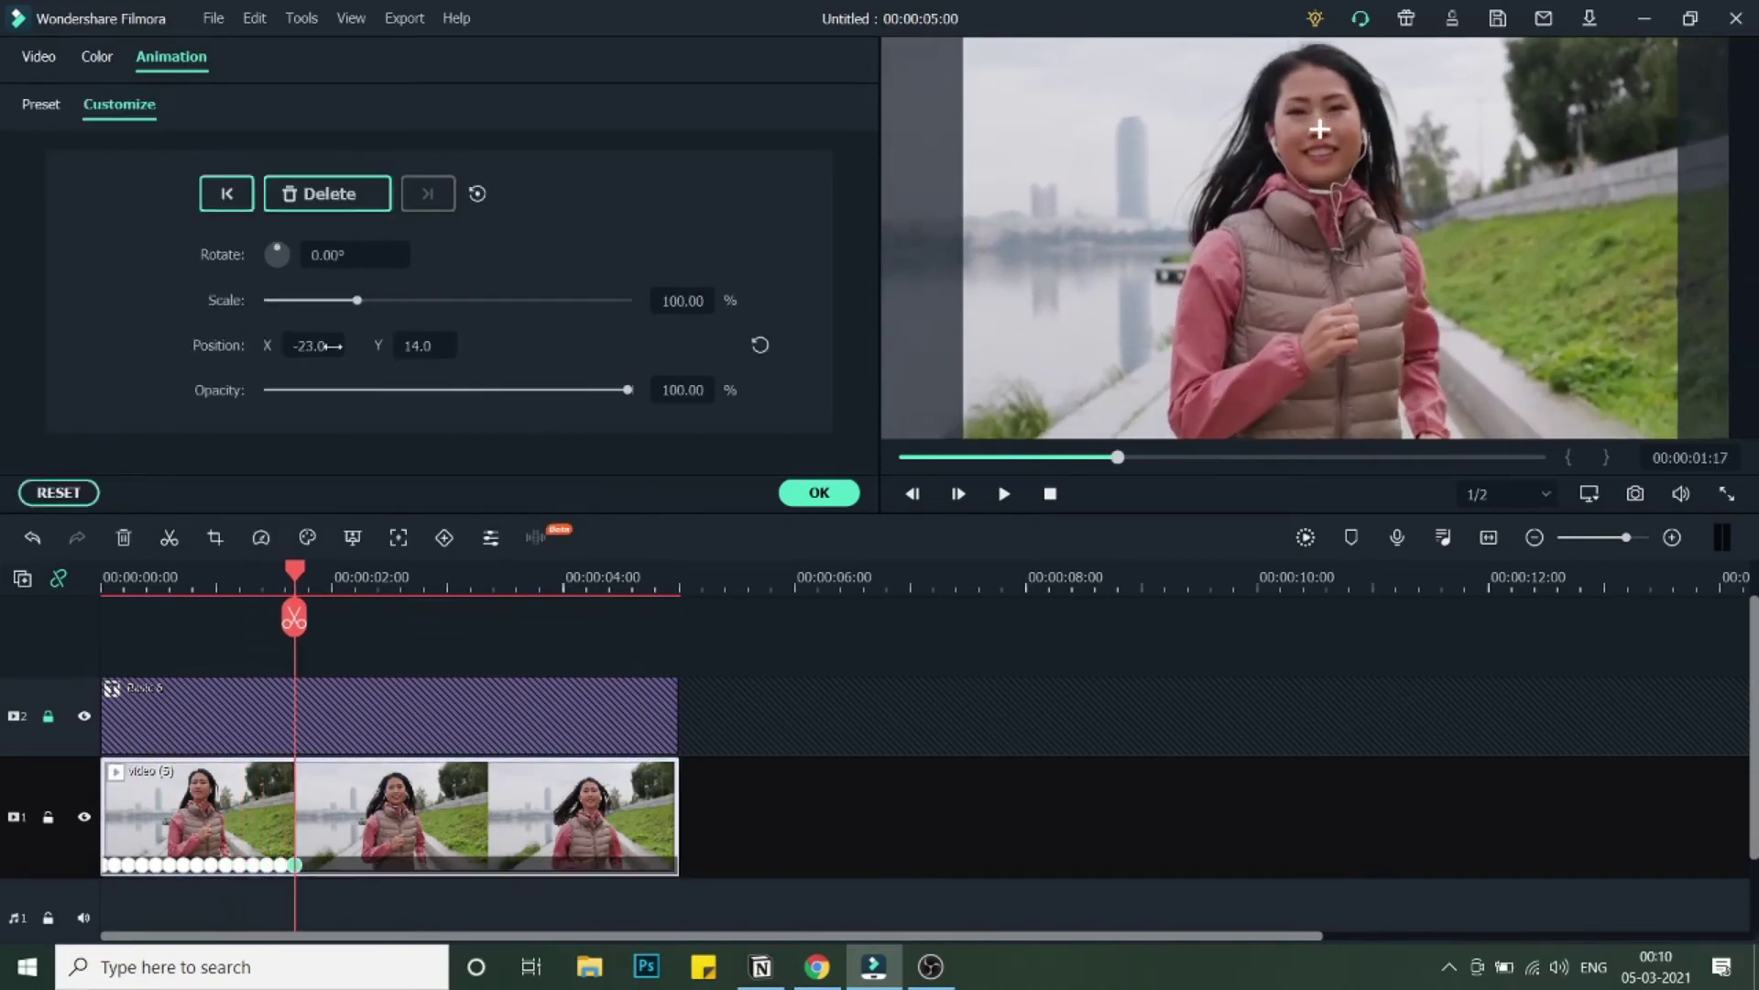
pyautogui.press('space')
pyautogui.press('space')
pyautogui.press('space')
pyautogui.press('space')
pyautogui.press('space')
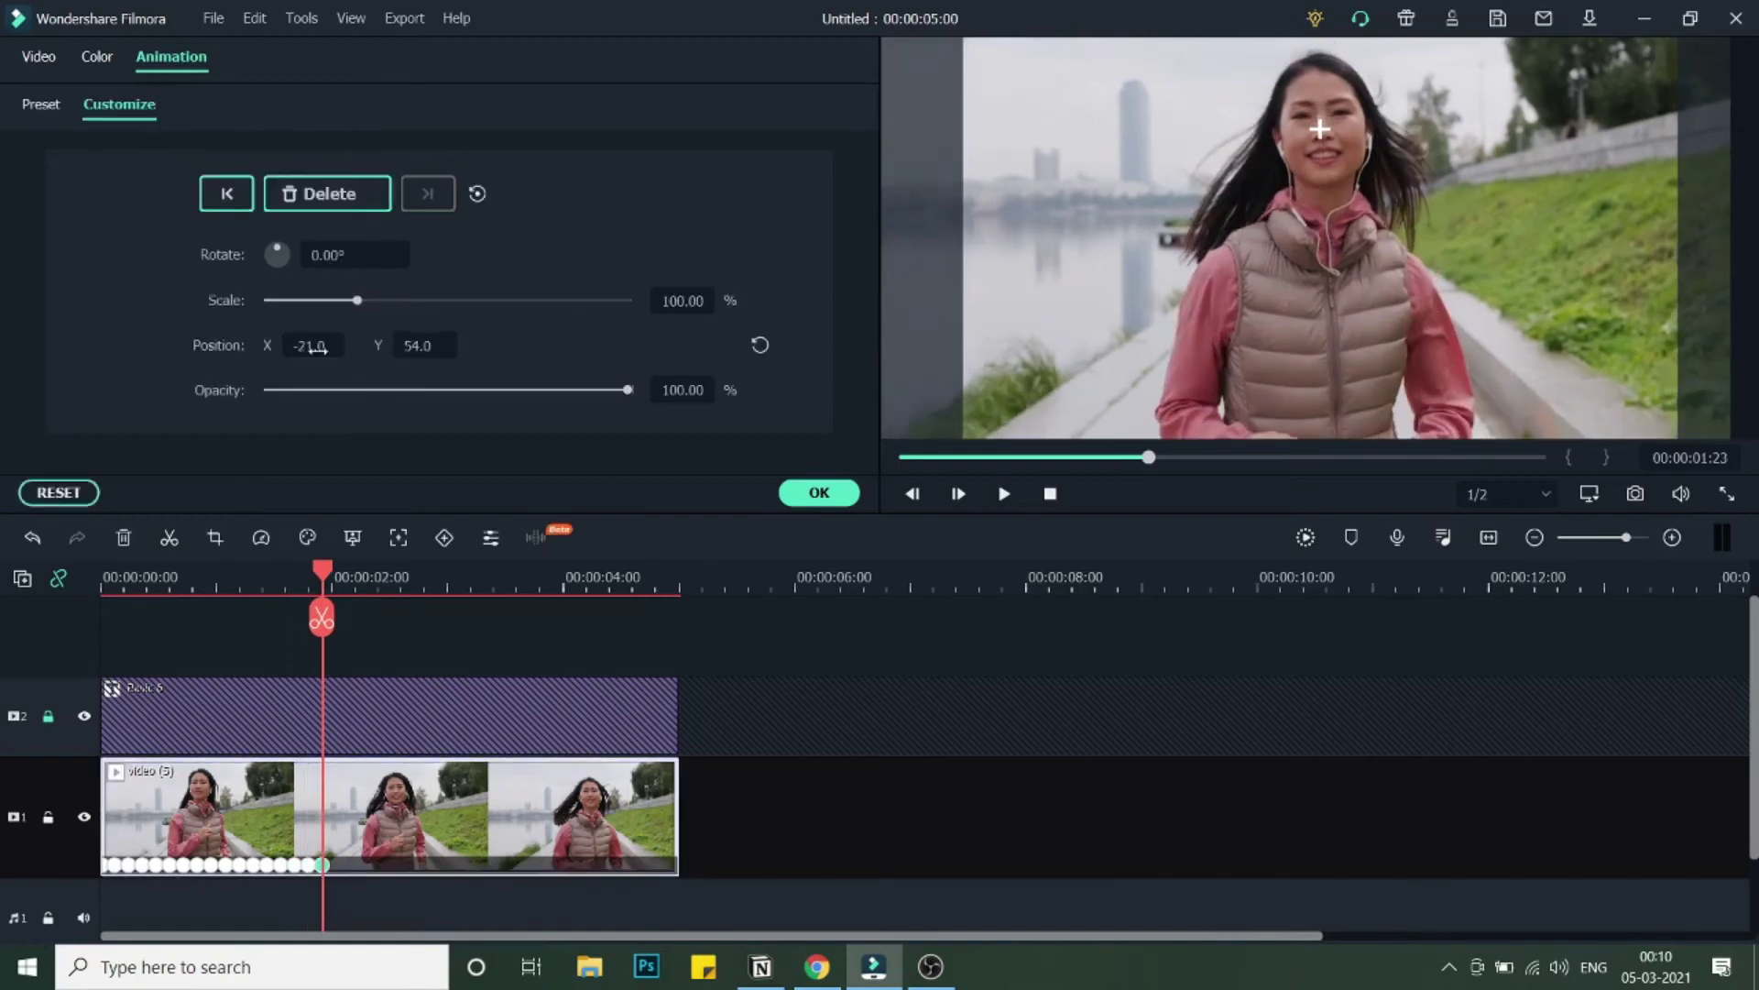
pyautogui.press('space')
pyautogui.press('space')
pyautogui.press('space')
pyautogui.press('space')
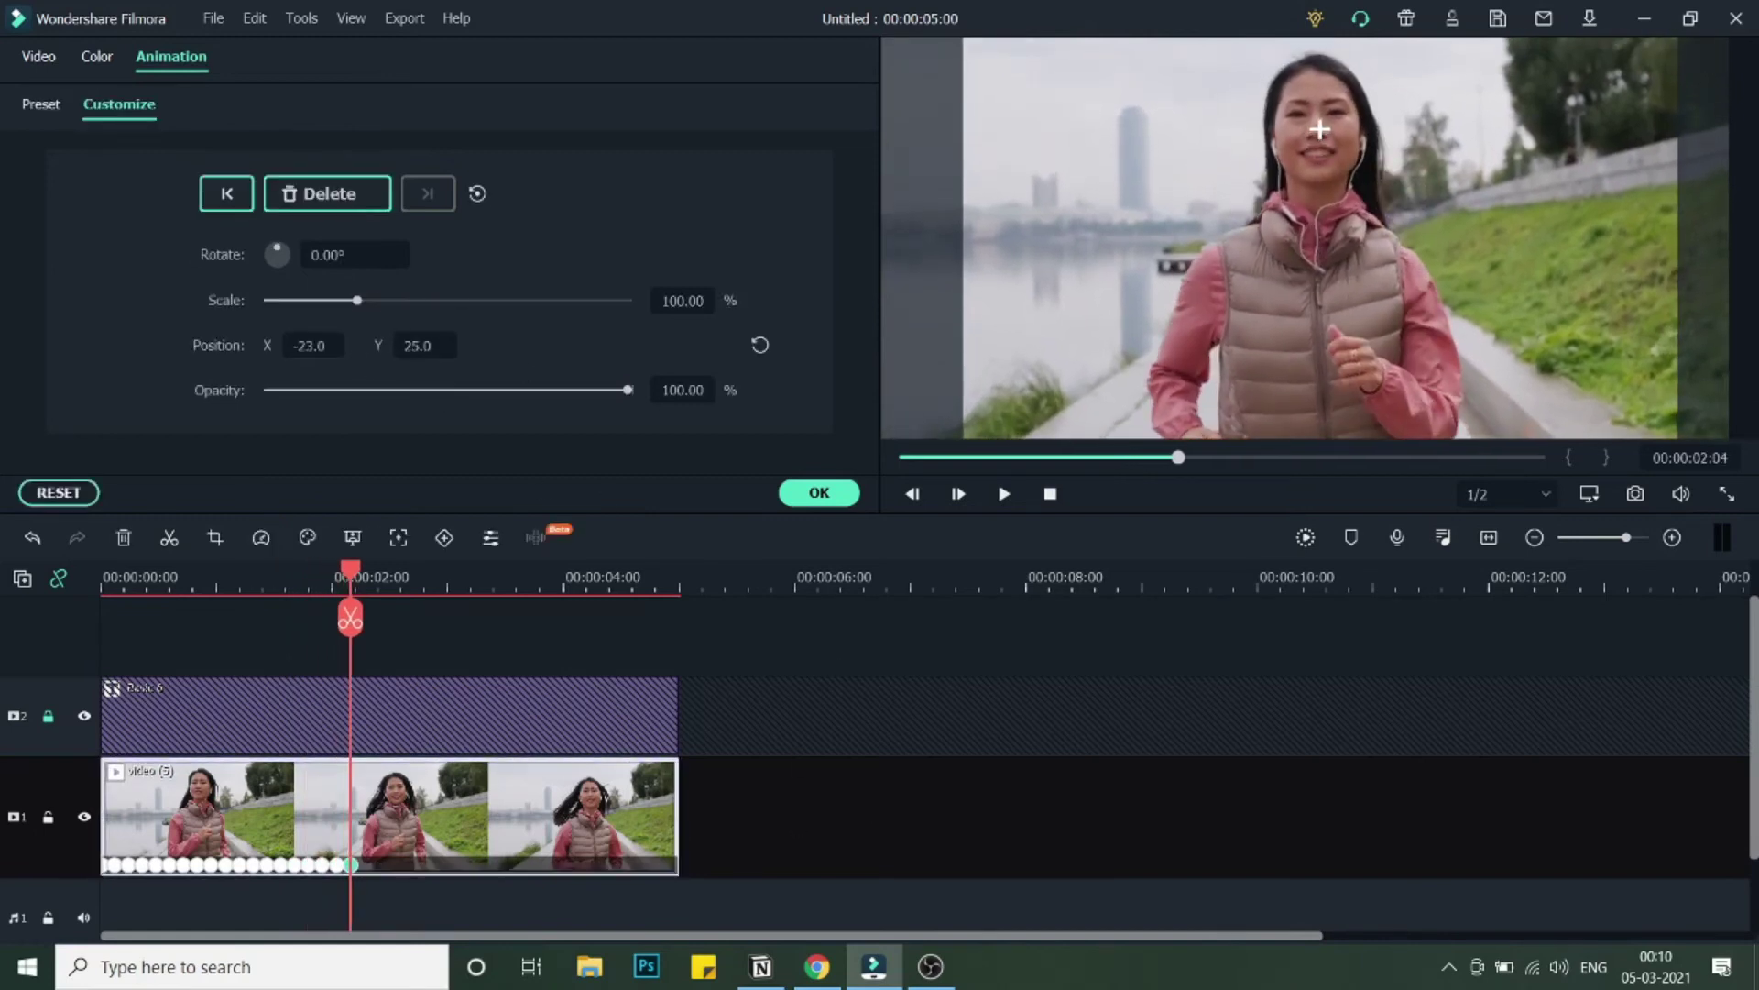
pyautogui.press('space')
pyautogui.press('space')
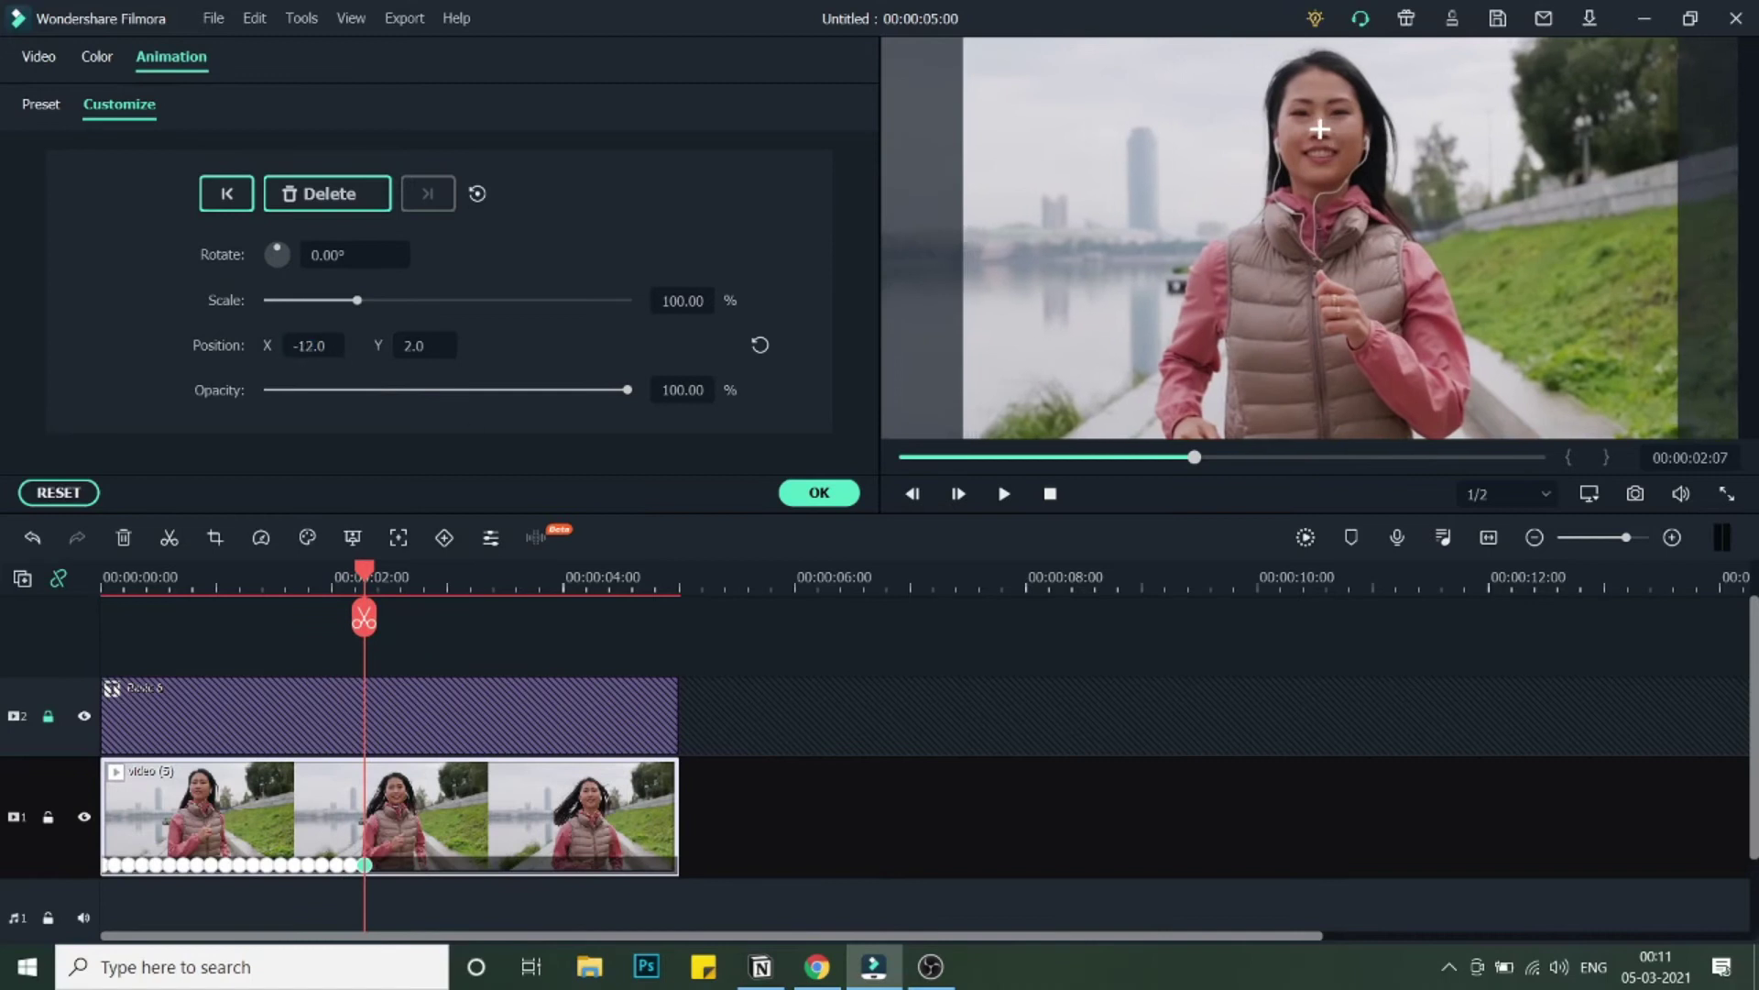
pyautogui.press('space')
pyautogui.press('space')
pyautogui.press('space')
pyautogui.press('space')
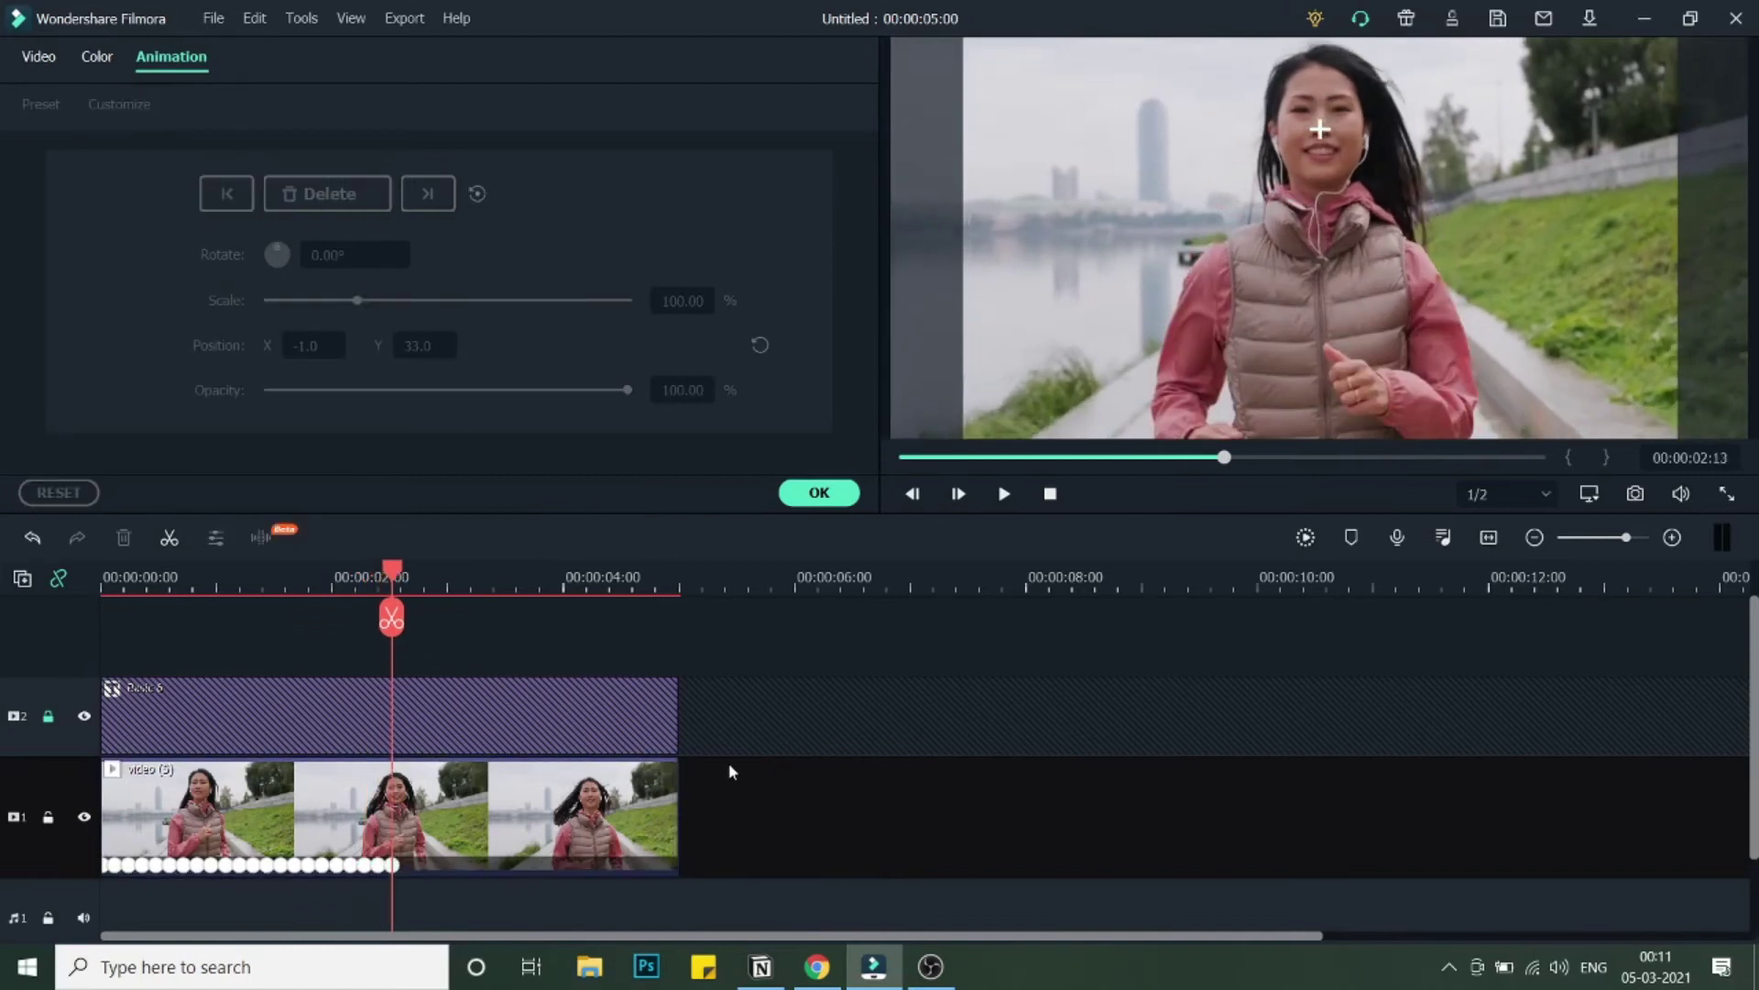
pyautogui.press('space')
pyautogui.press('space')
pyautogui.press('space')
pyautogui.press('space')
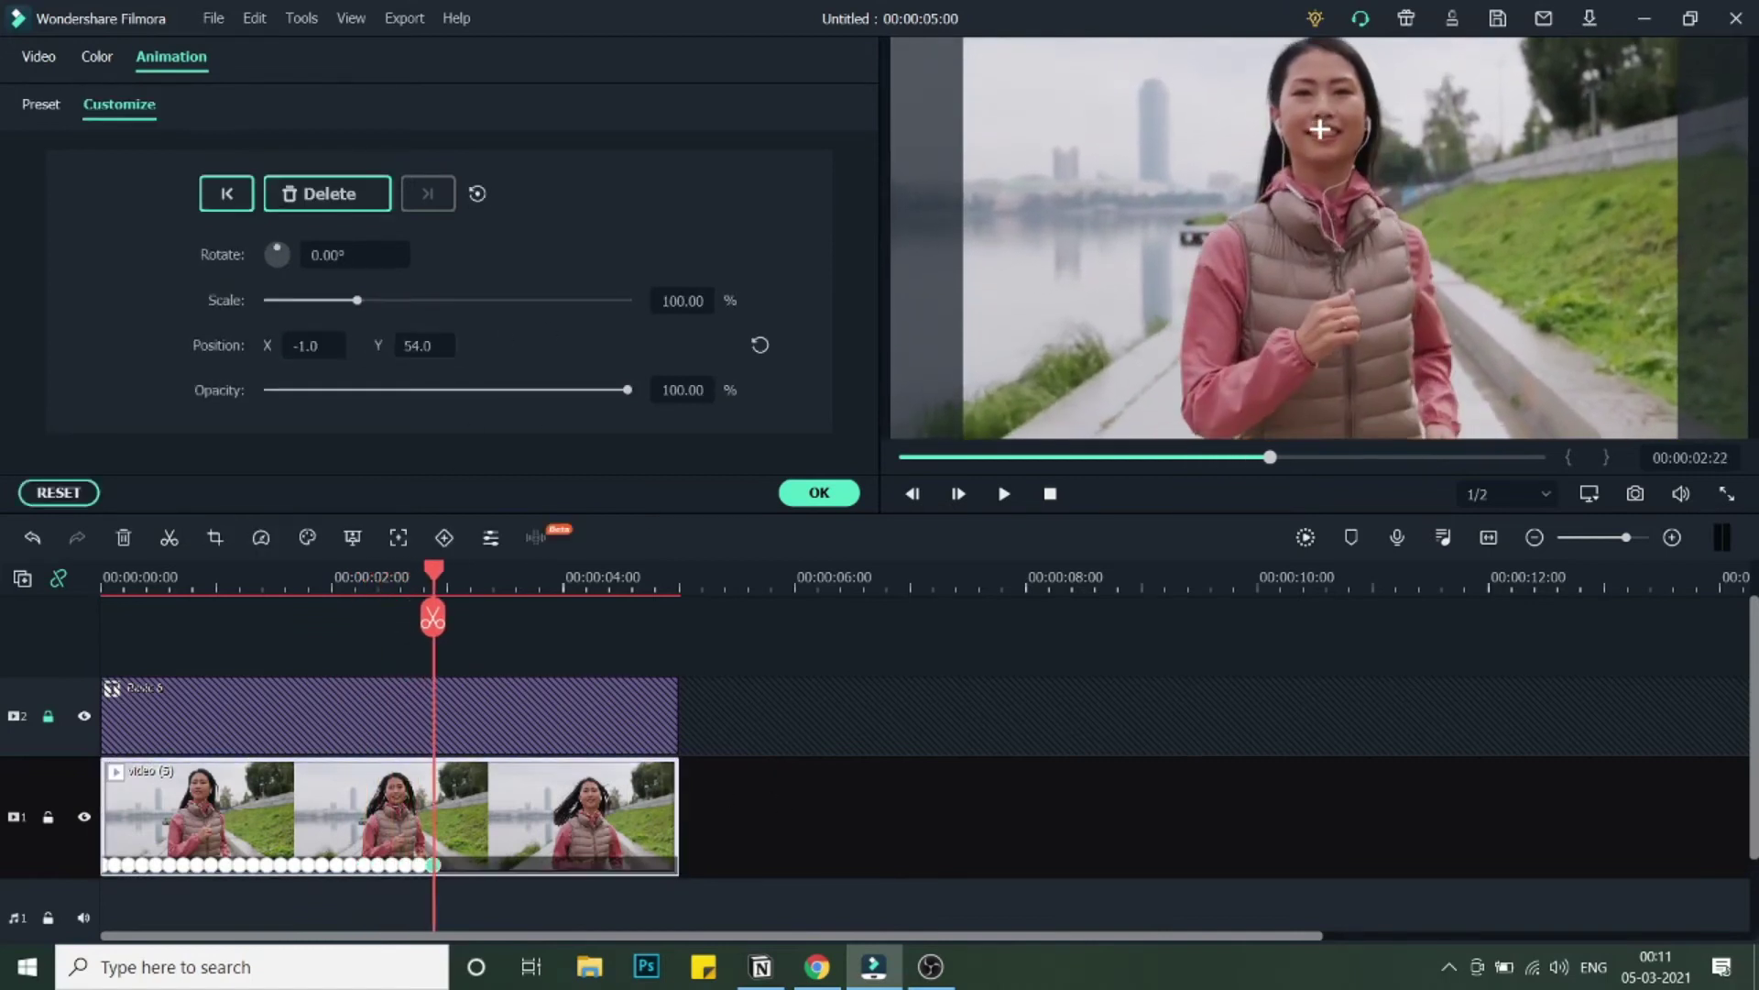
pyautogui.press('space')
pyautogui.press('space')
pyautogui.press('space')
pyautogui.press('space')
pyautogui.press('space')
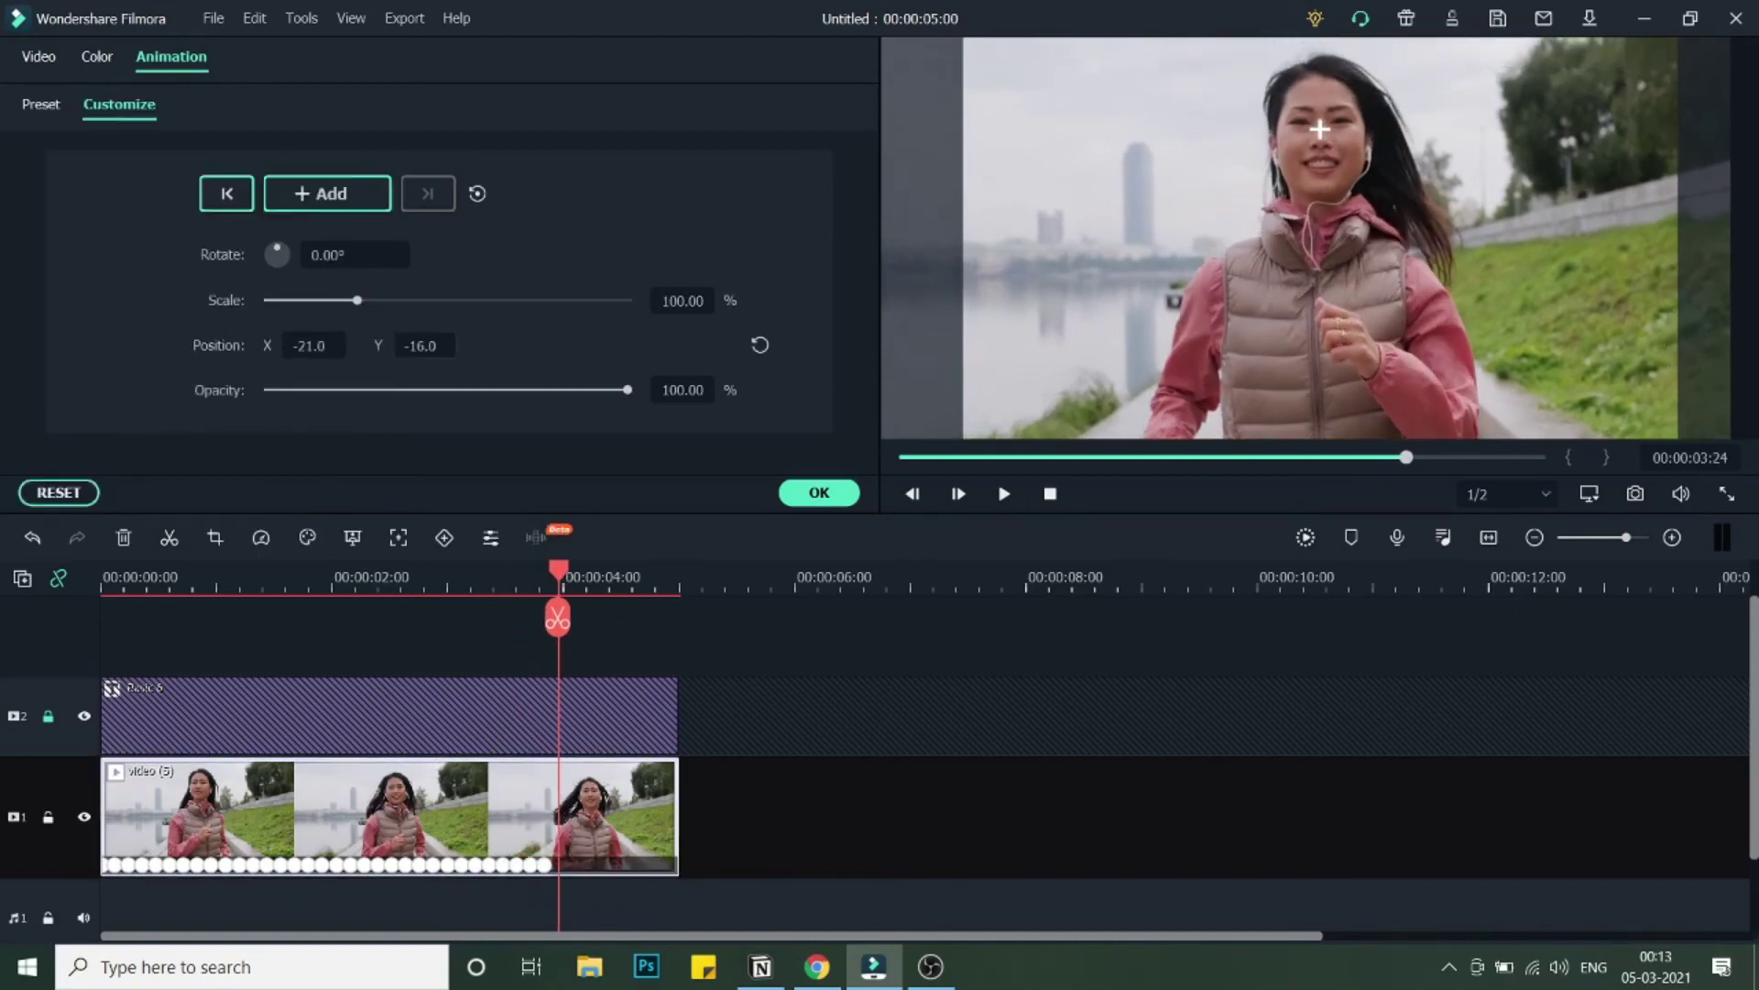
# Close the Animation panel, keeping the keyframes, and play the clip from the start
pyautogui.click(819, 492)
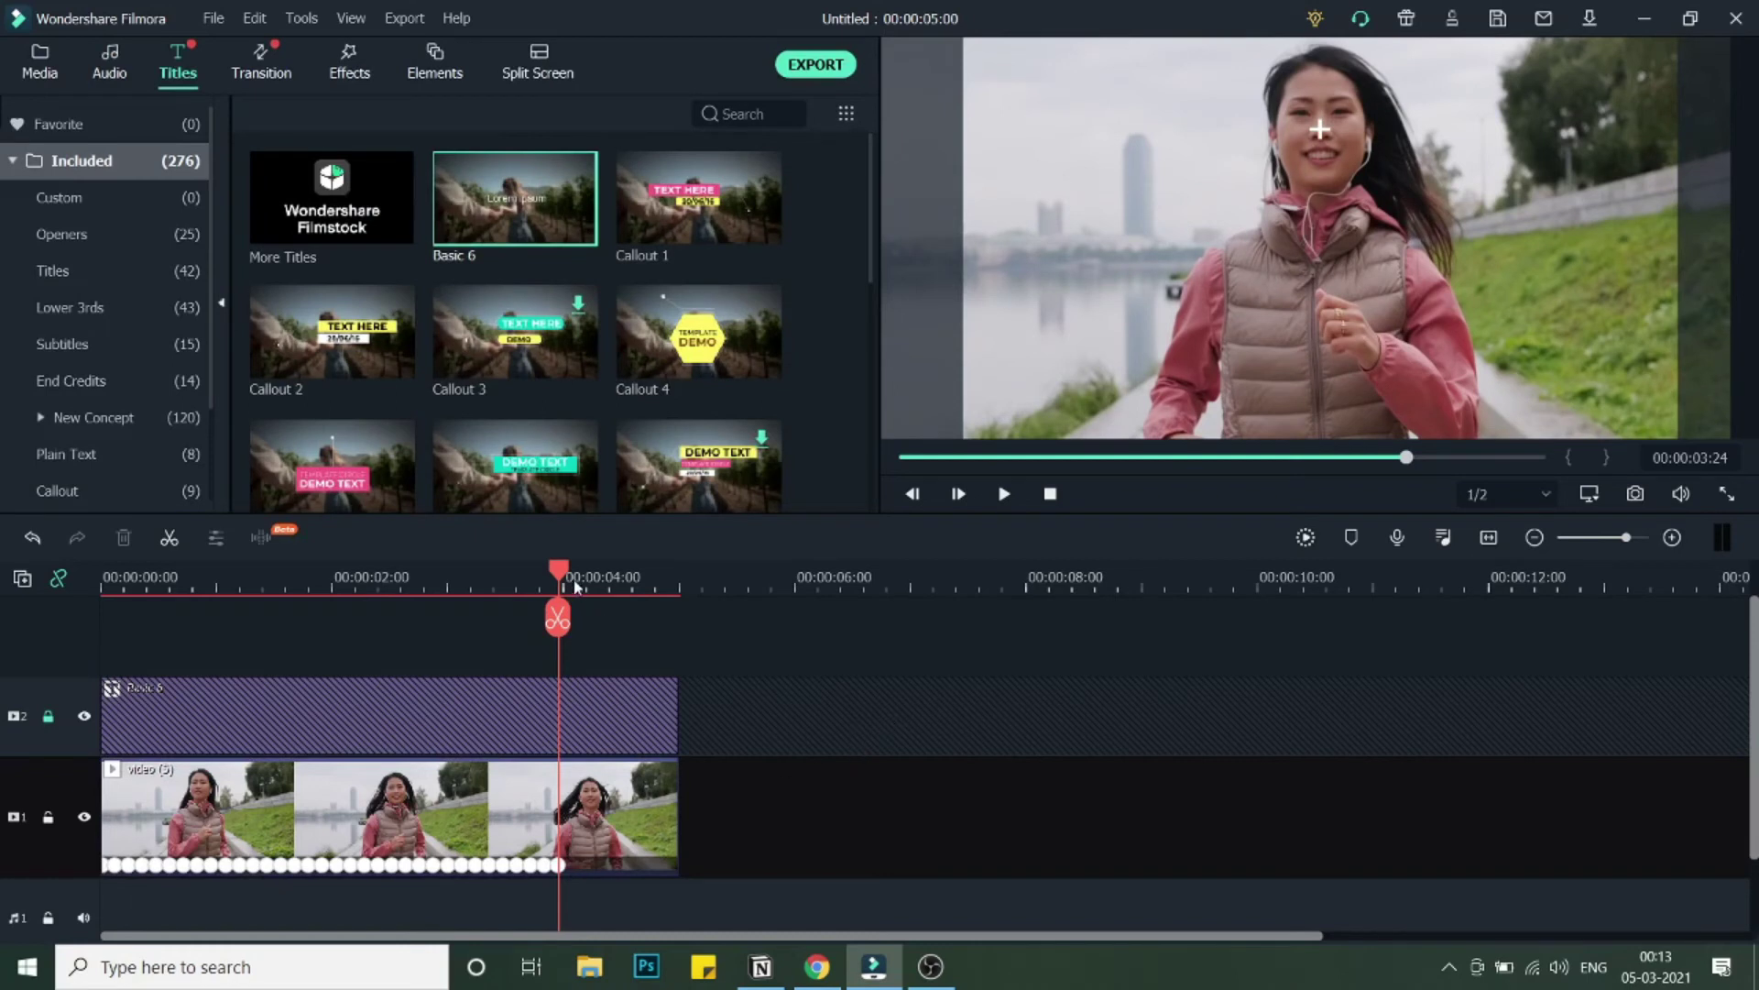
pyautogui.moveTo(560, 575); pyautogui.dragTo(56, 647)
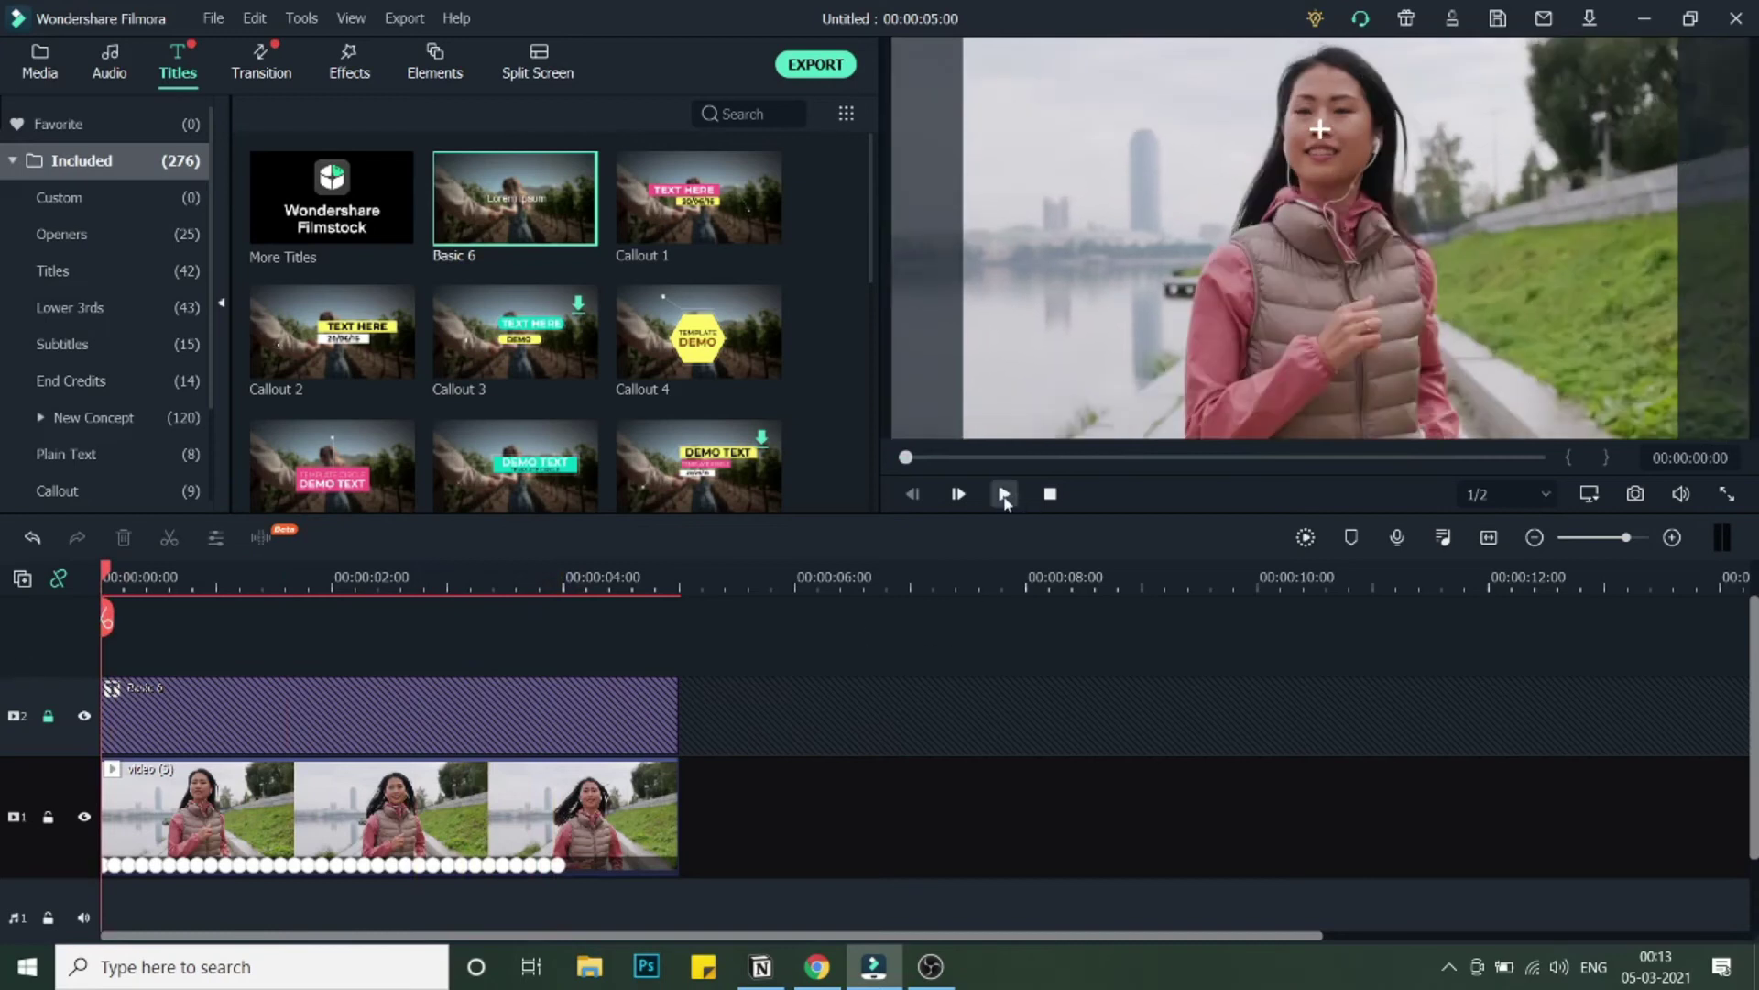
pyautogui.click(1003, 493)
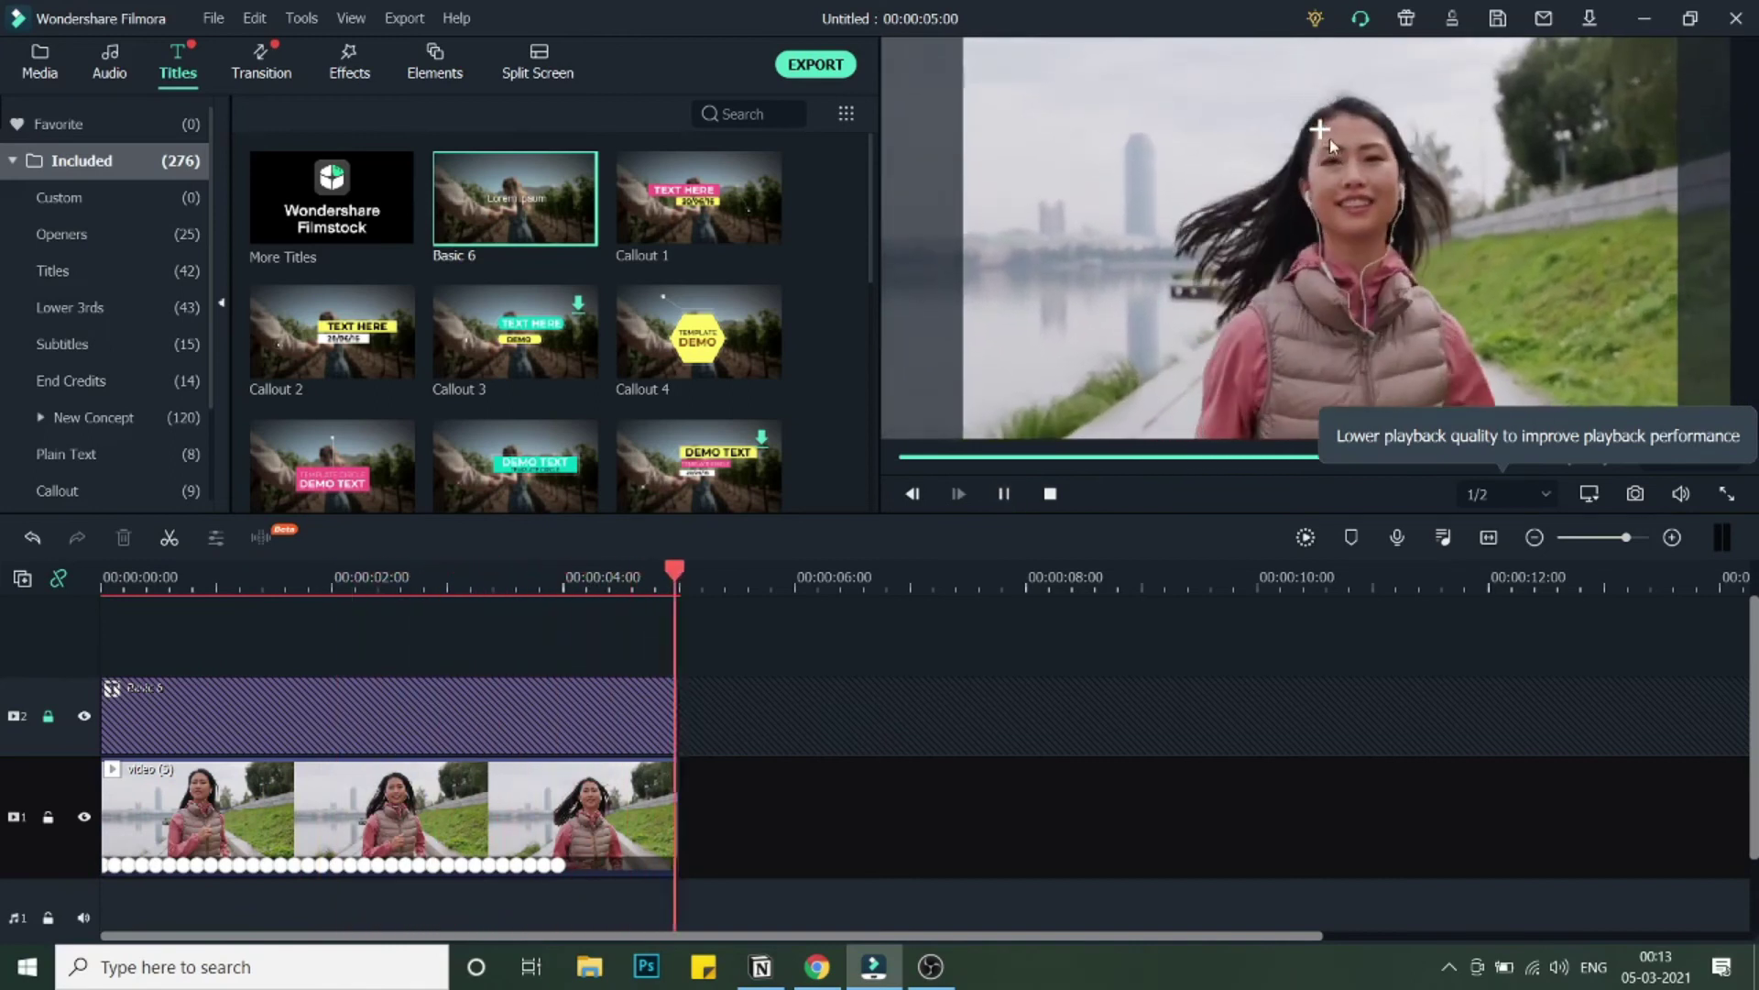
# Replay the clip from around 2 seconds, then return the playhead to the start
pyautogui.moveTo(683, 575); pyautogui.dragTo(525, 591)
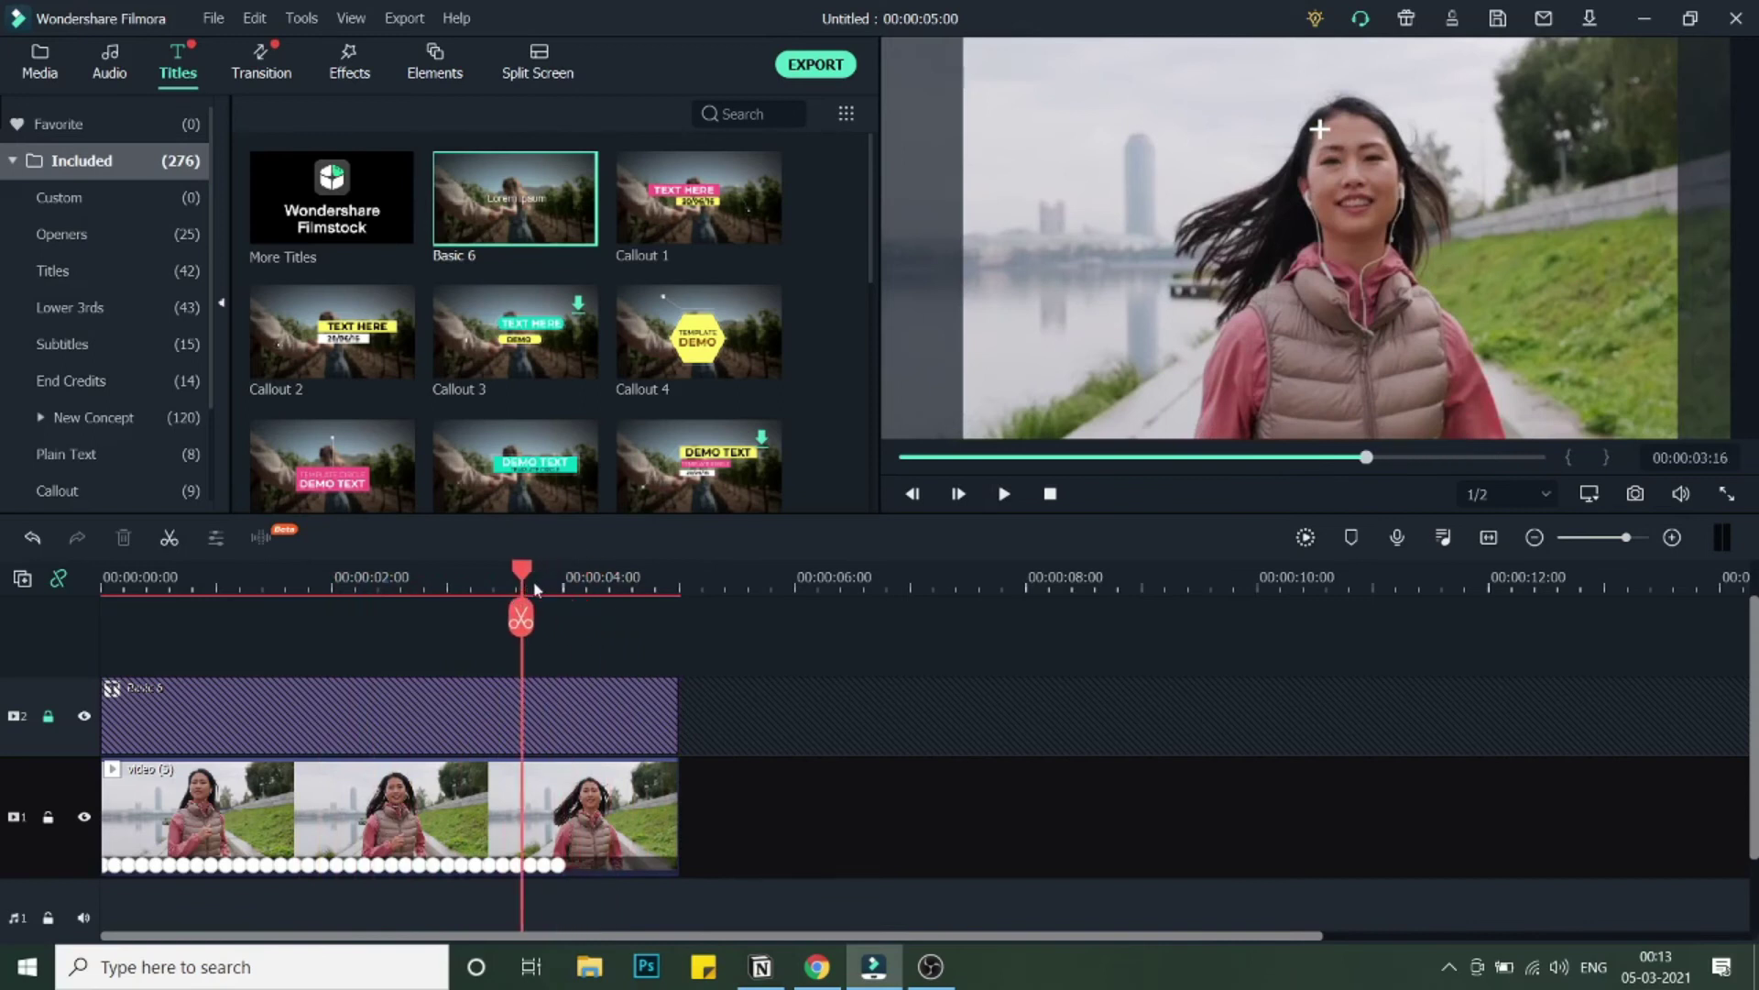
pyautogui.moveTo(536, 589); pyautogui.dragTo(450, 559)
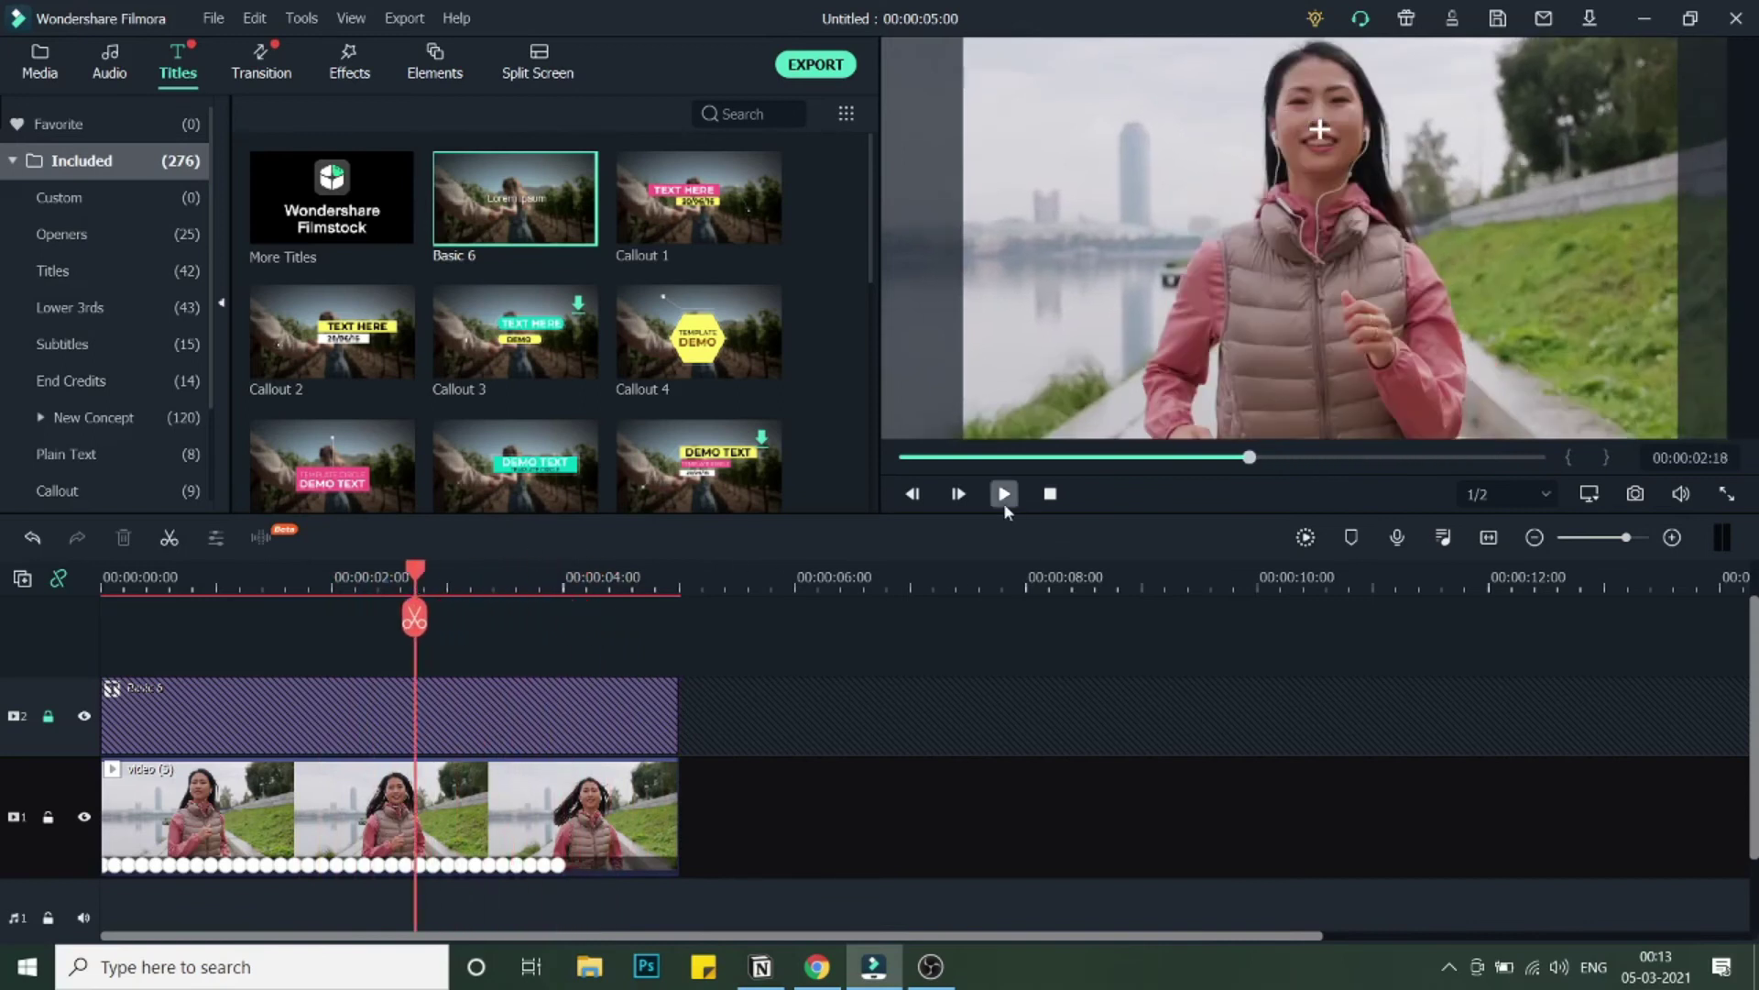
pyautogui.click(1004, 495)
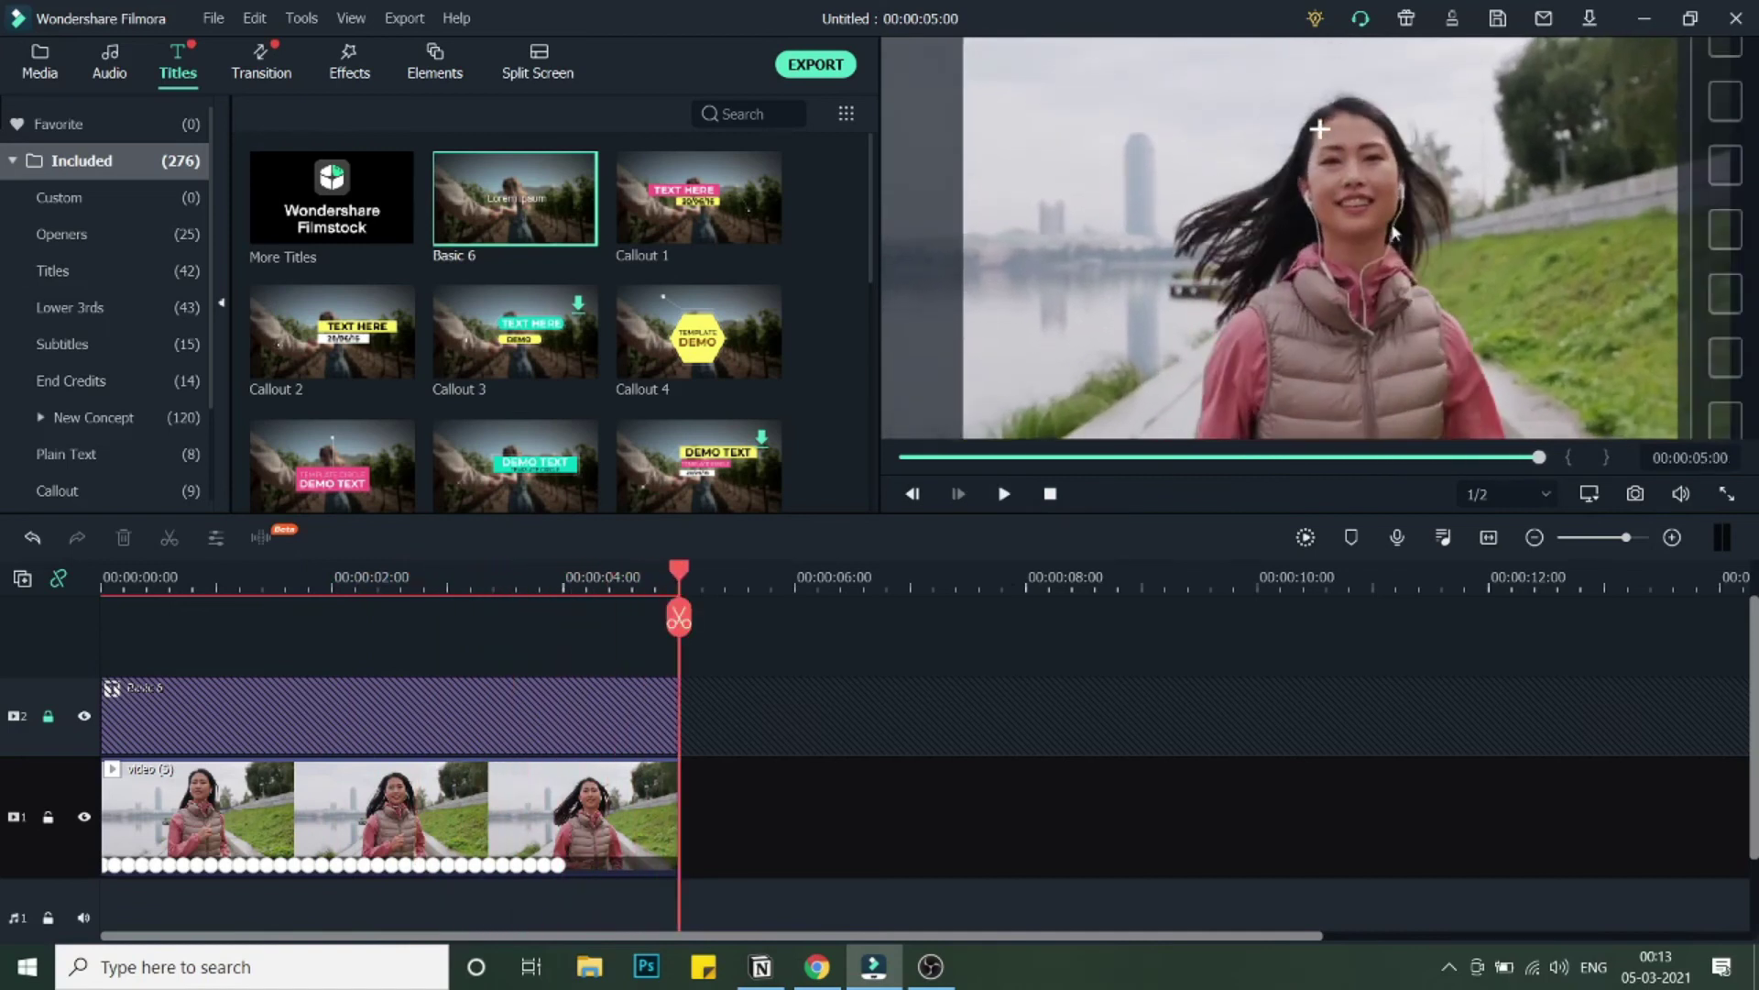
pyautogui.moveTo(677, 569); pyautogui.dragTo(107, 591)
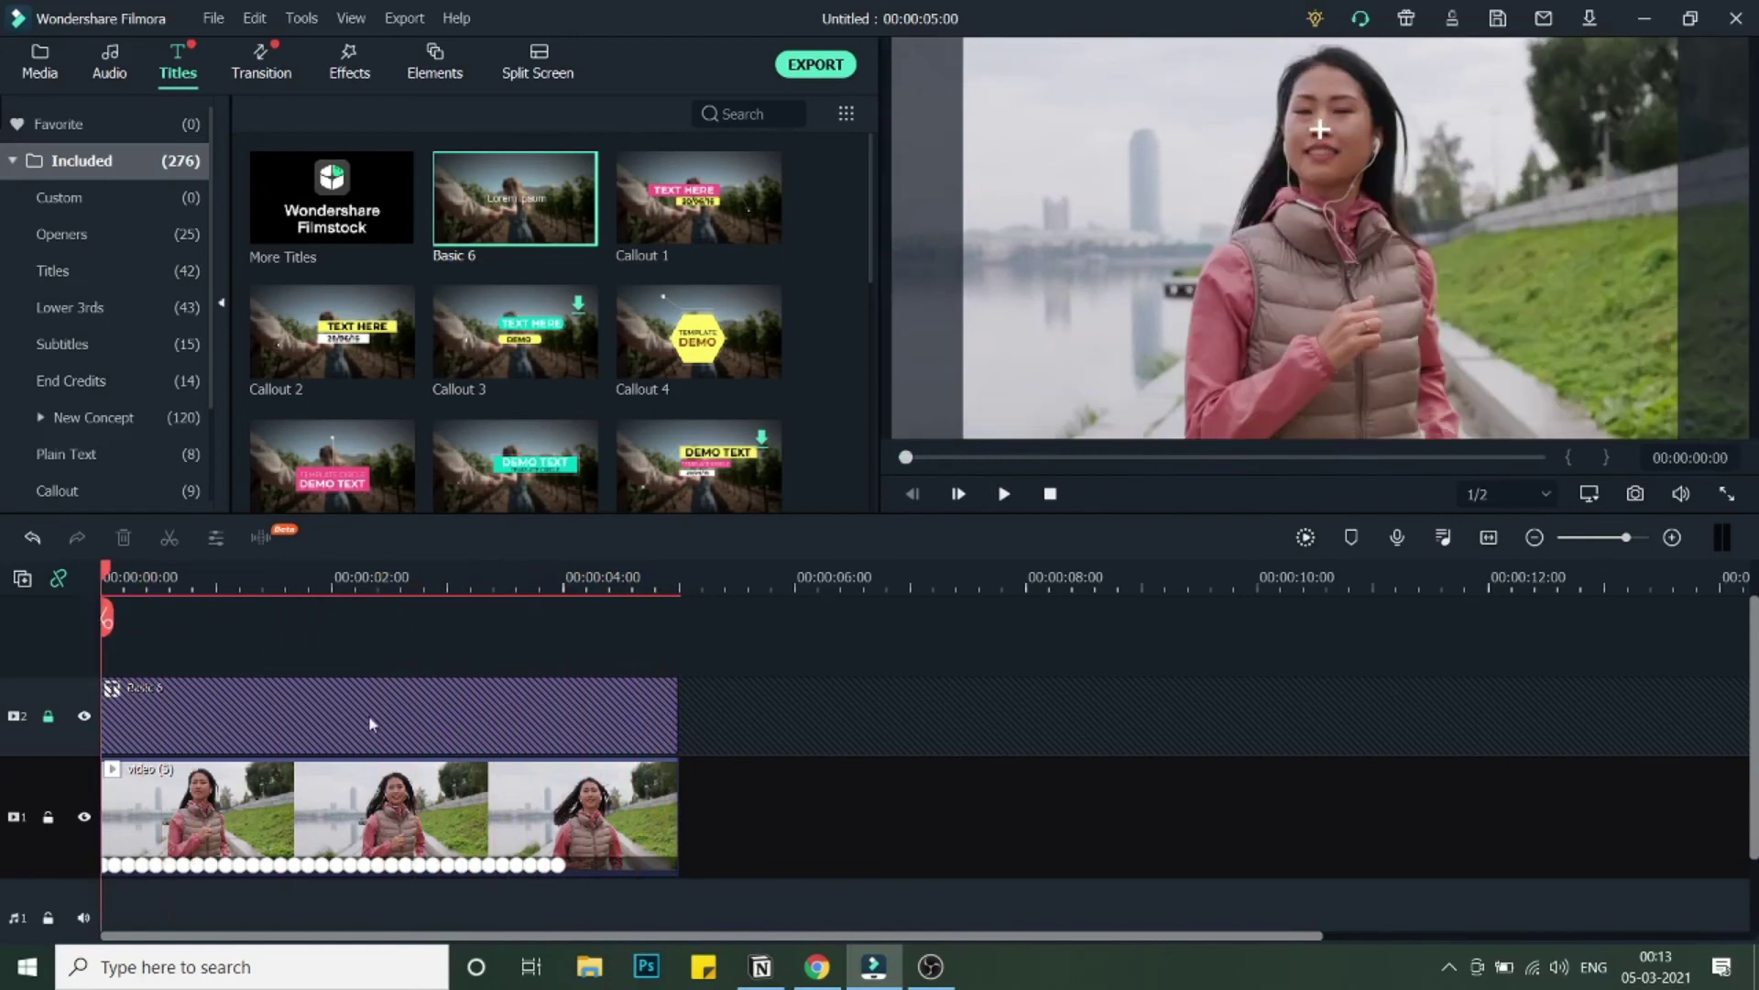
# Unlock track 2 and delete the Basic 6 guide title
pyautogui.click(47, 716)
pyautogui.click(335, 718)
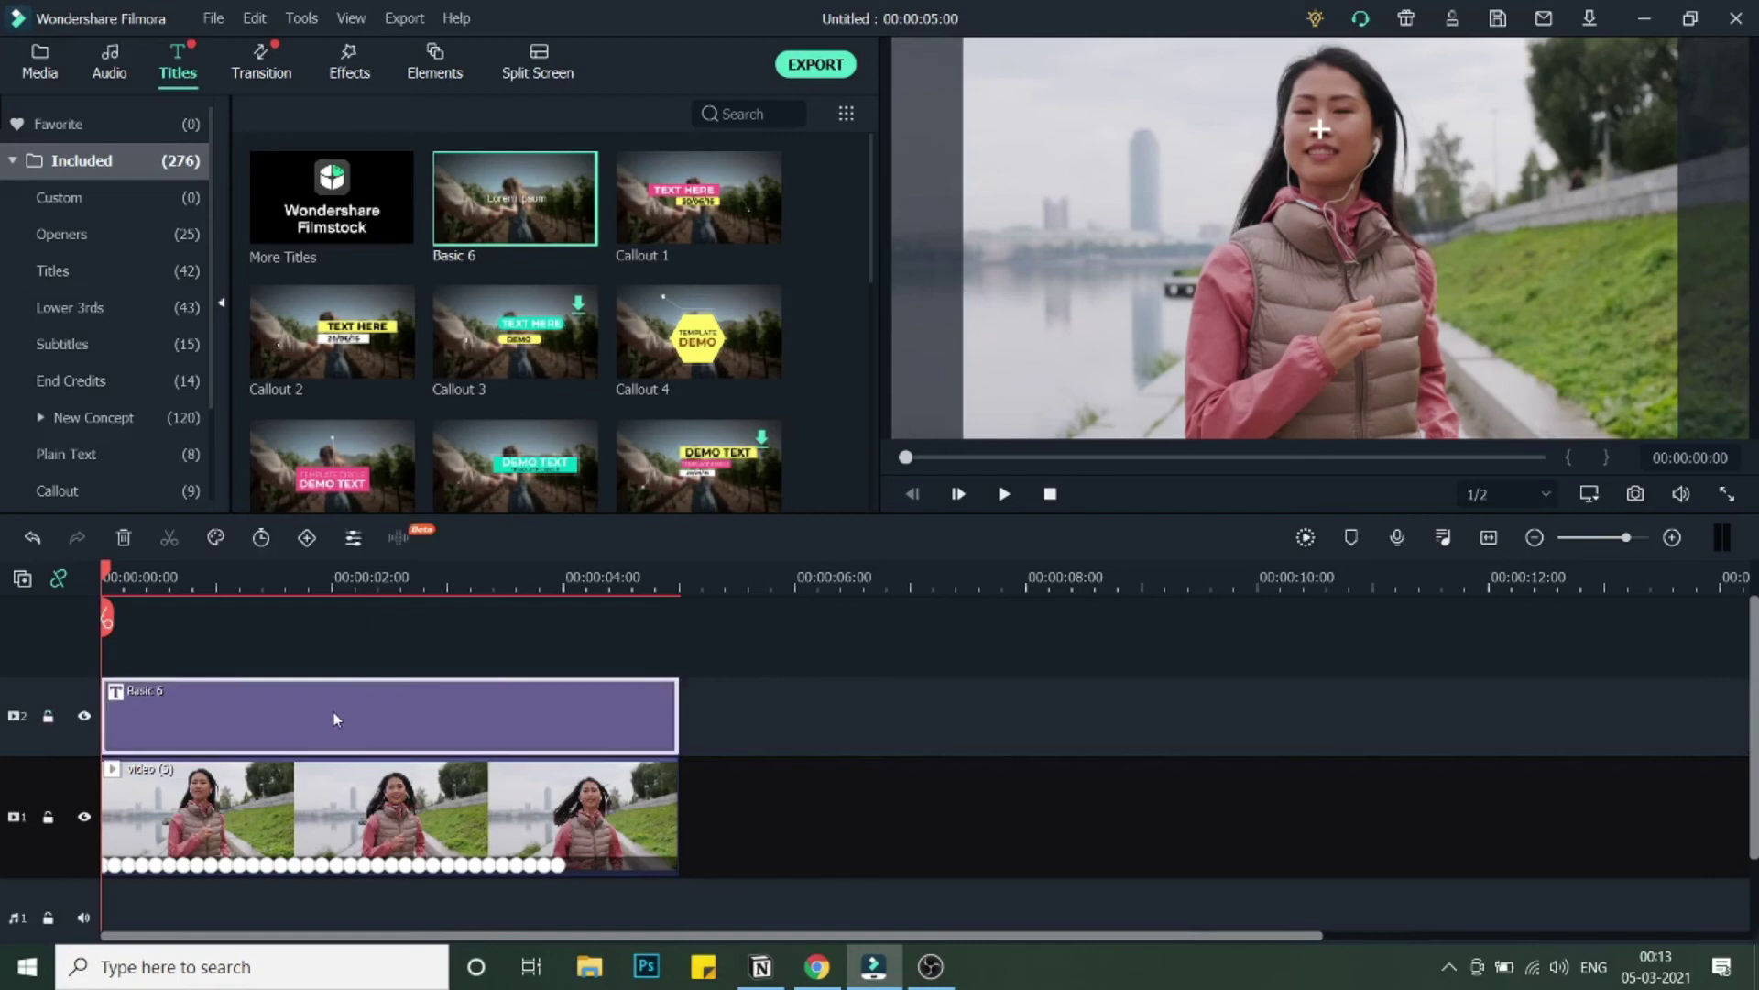
pyautogui.press('Delete')
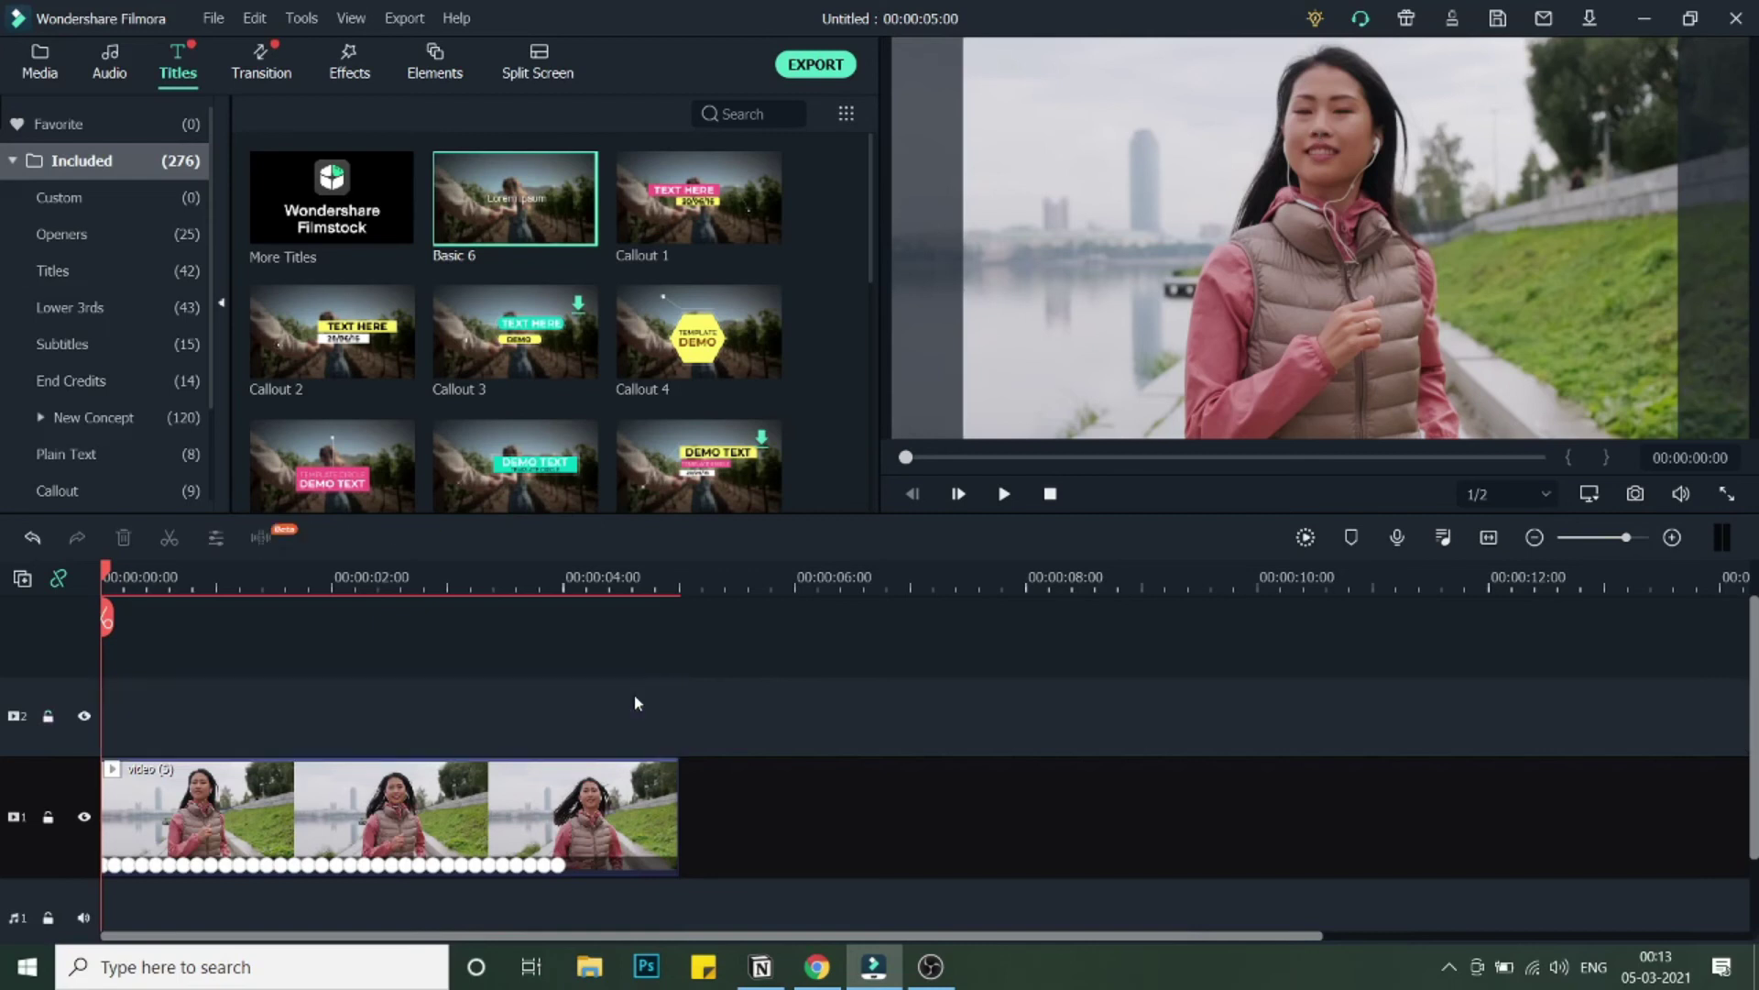
# Play the clip without the guide, then scrub back to about 3 seconds
pyautogui.click(1004, 493)
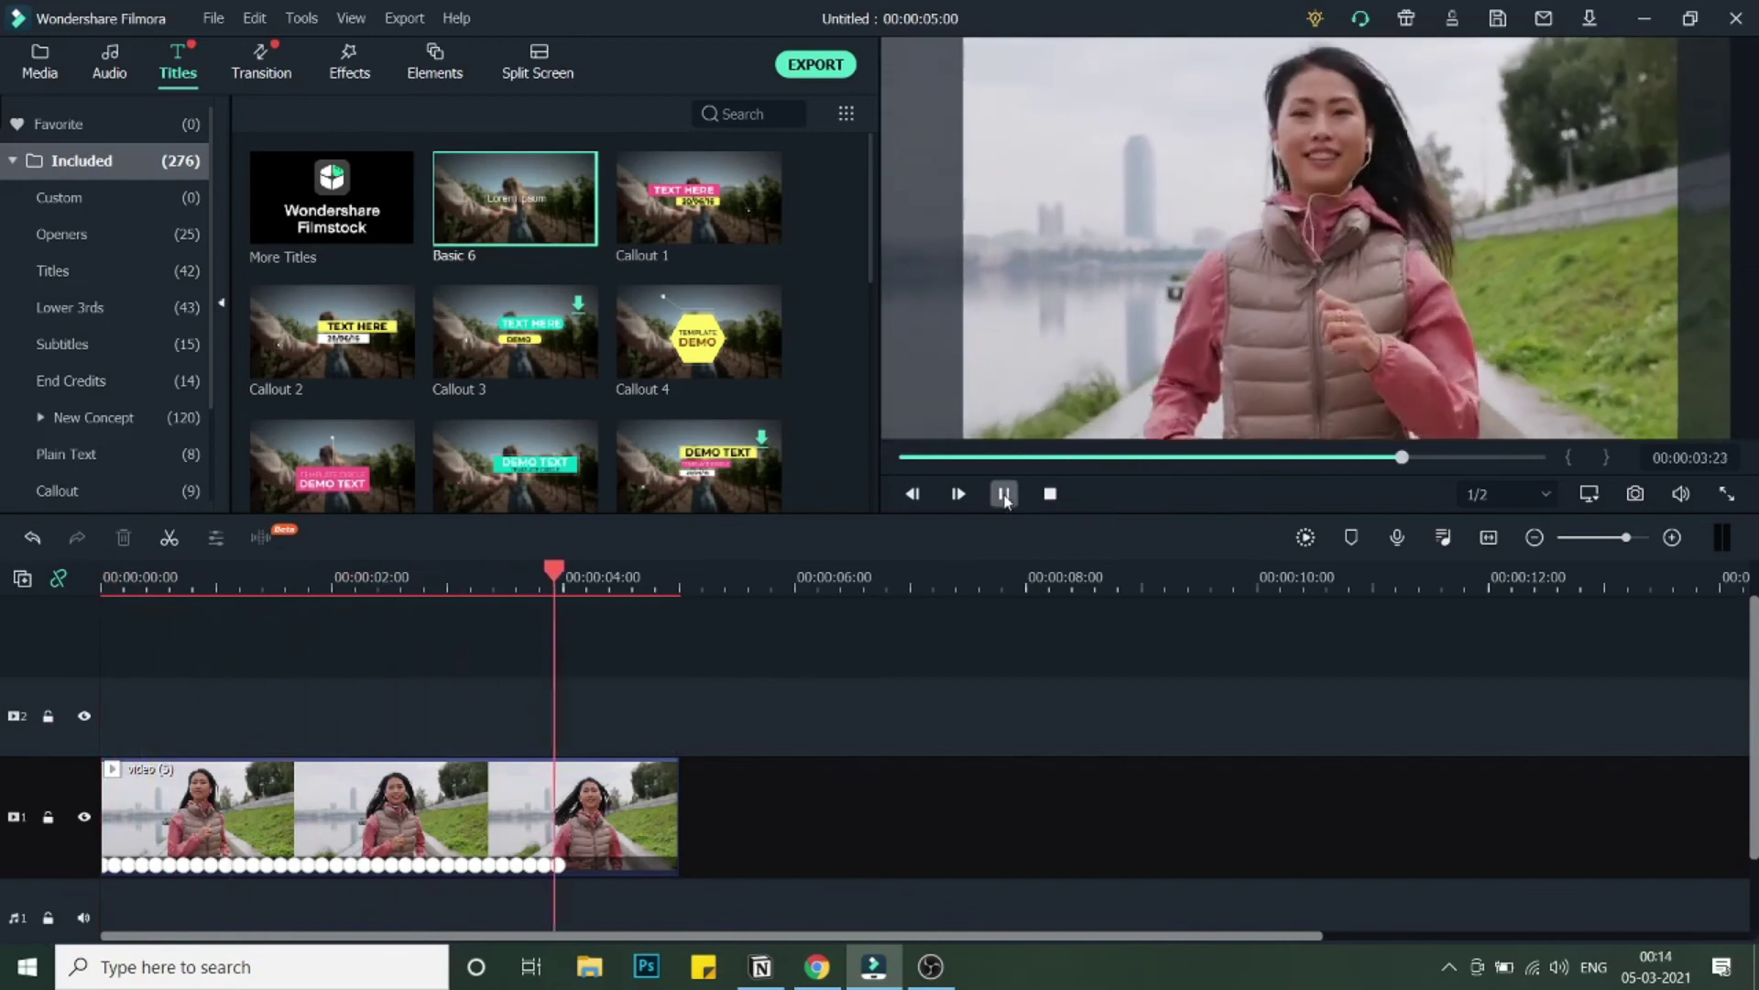
pyautogui.click(1003, 494)
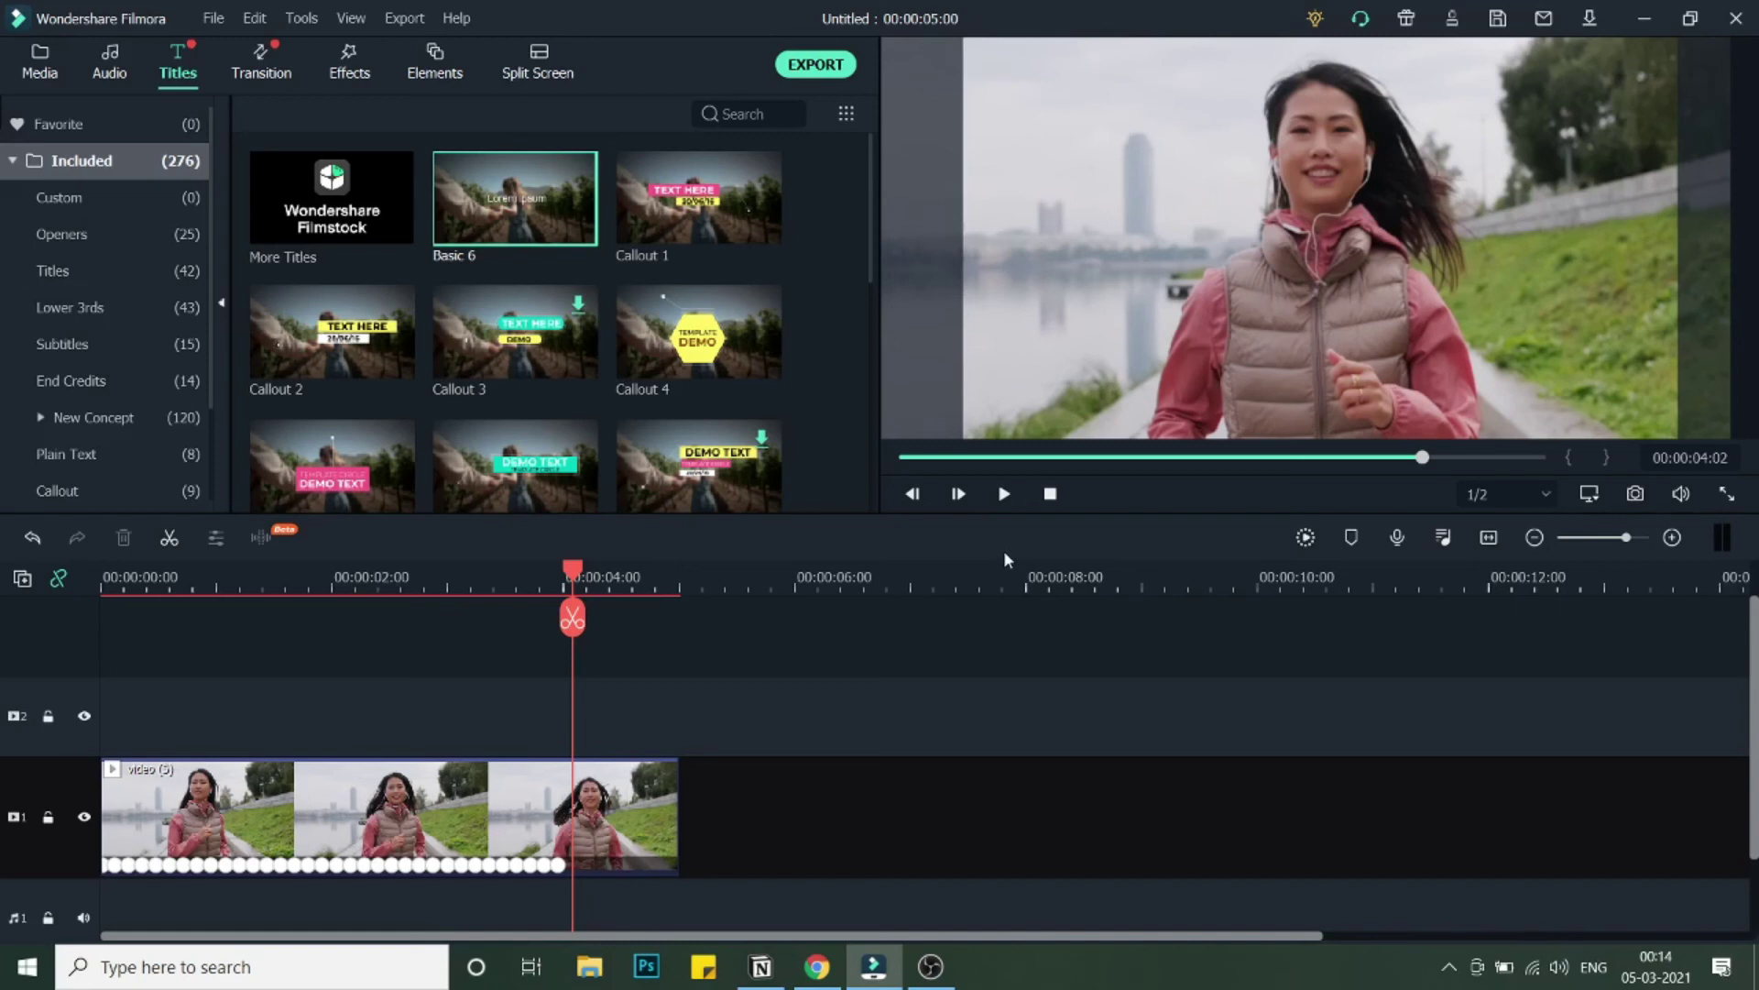
pyautogui.moveTo(574, 573)
pyautogui.mouseDown()
pyautogui.moveTo(355, 573)
pyautogui.moveTo(554, 621)
pyautogui.mouseUp()
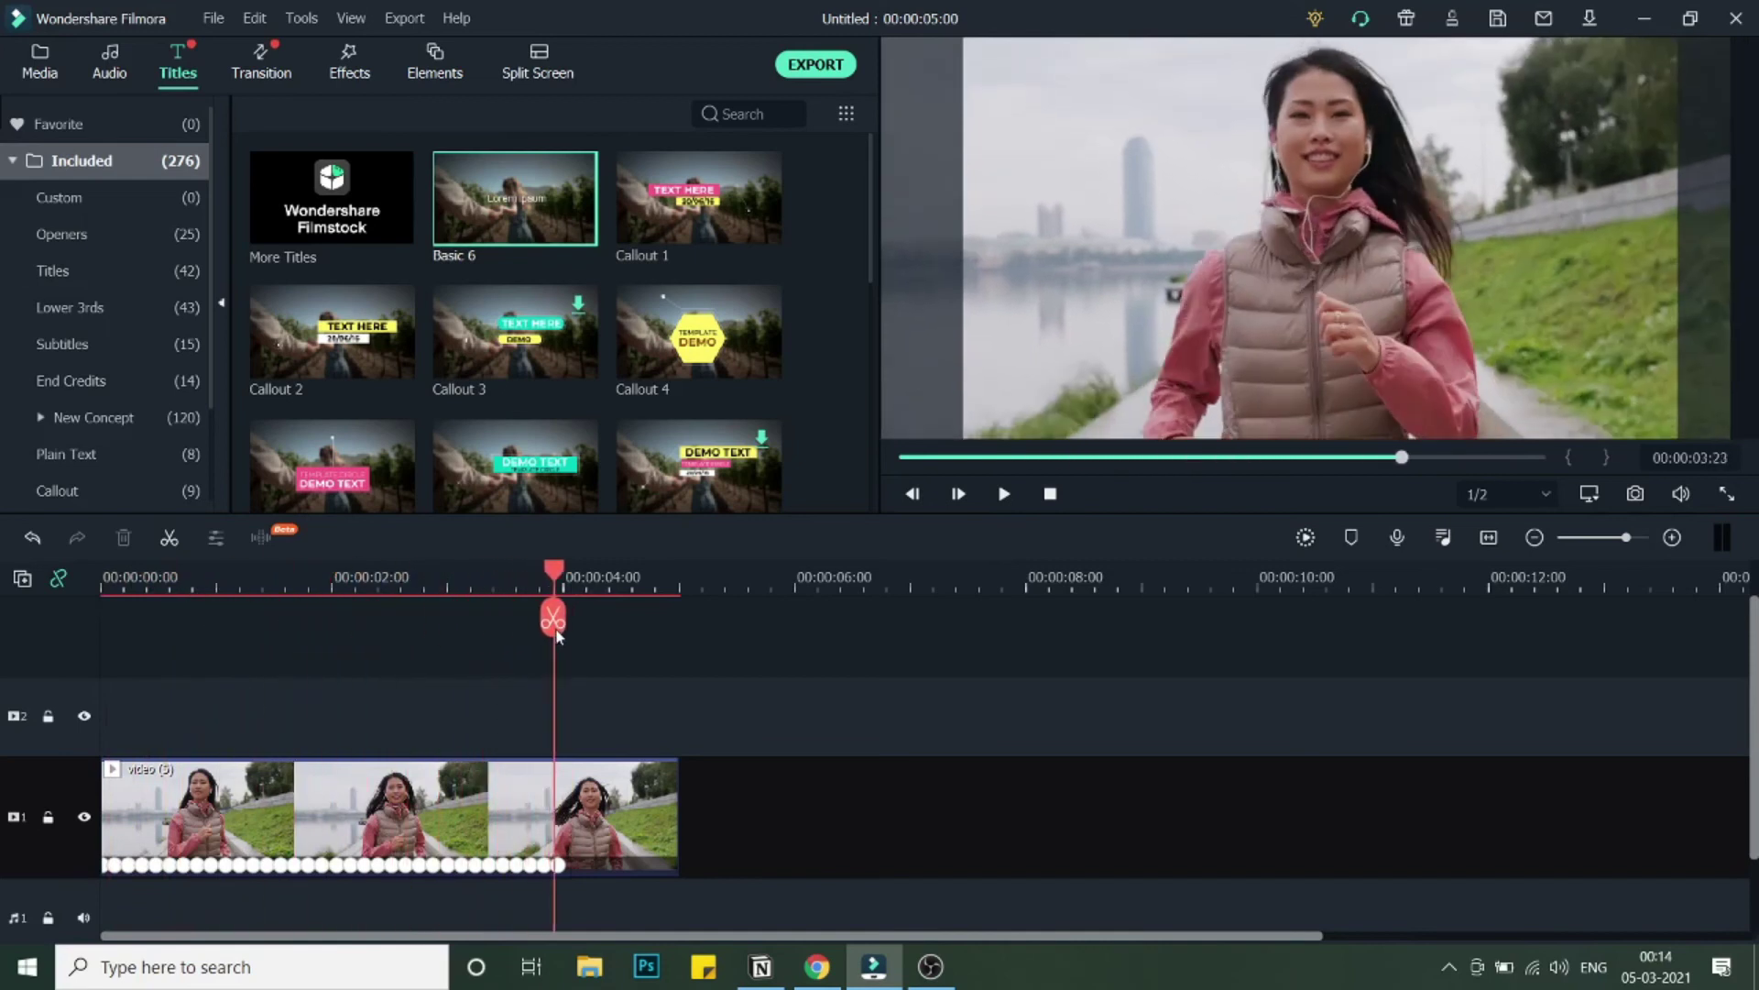
pyautogui.moveTo(553, 621); pyautogui.dragTo(530, 621)
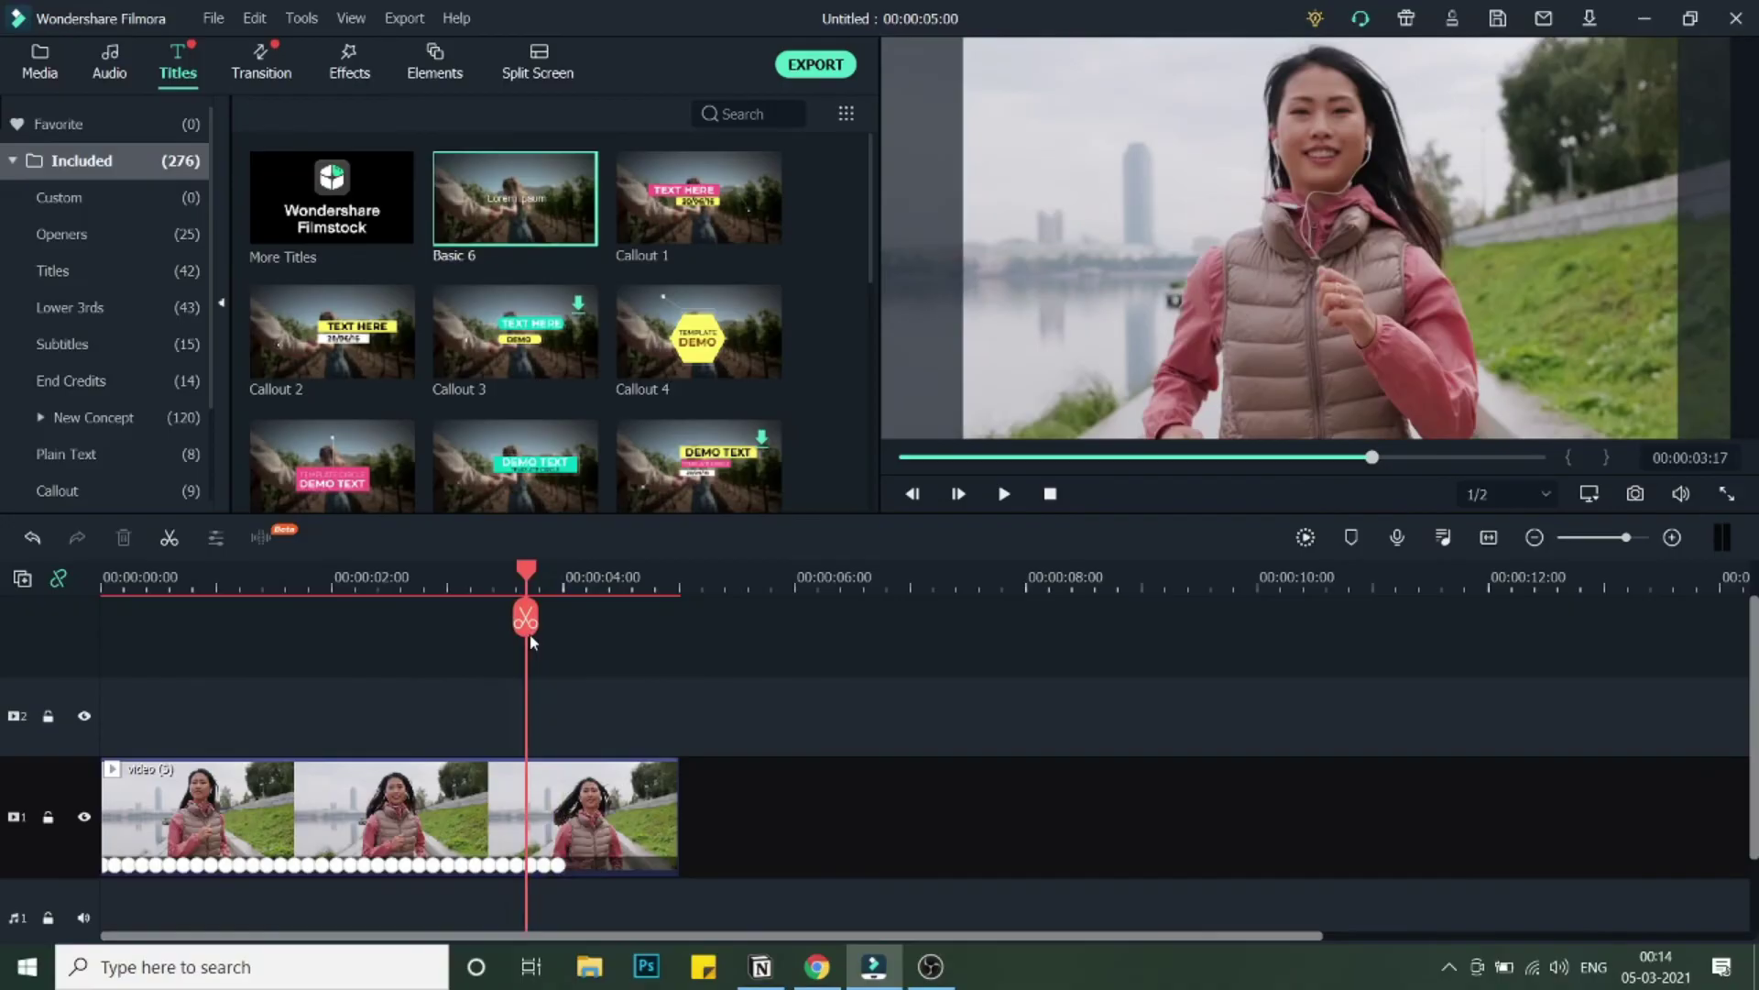